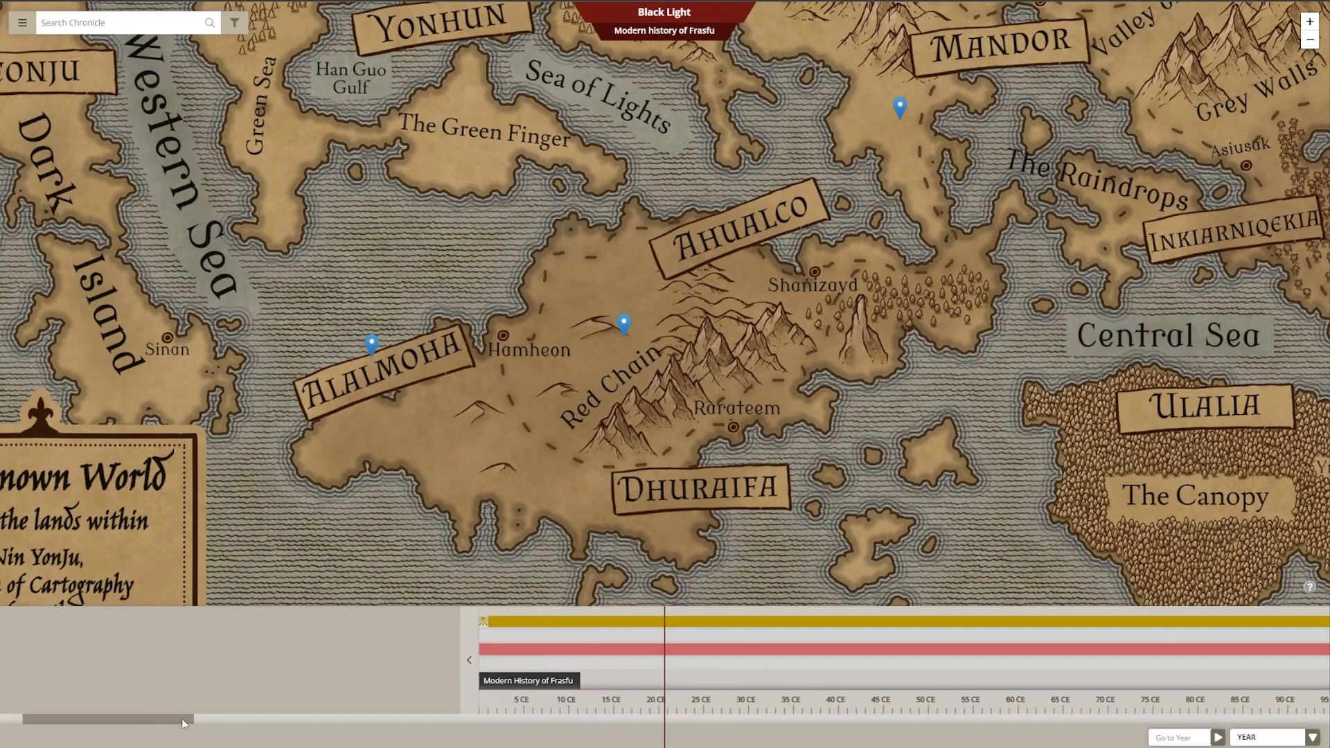
pyautogui.moveTo(181, 717); pyautogui.dragTo(309, 721)
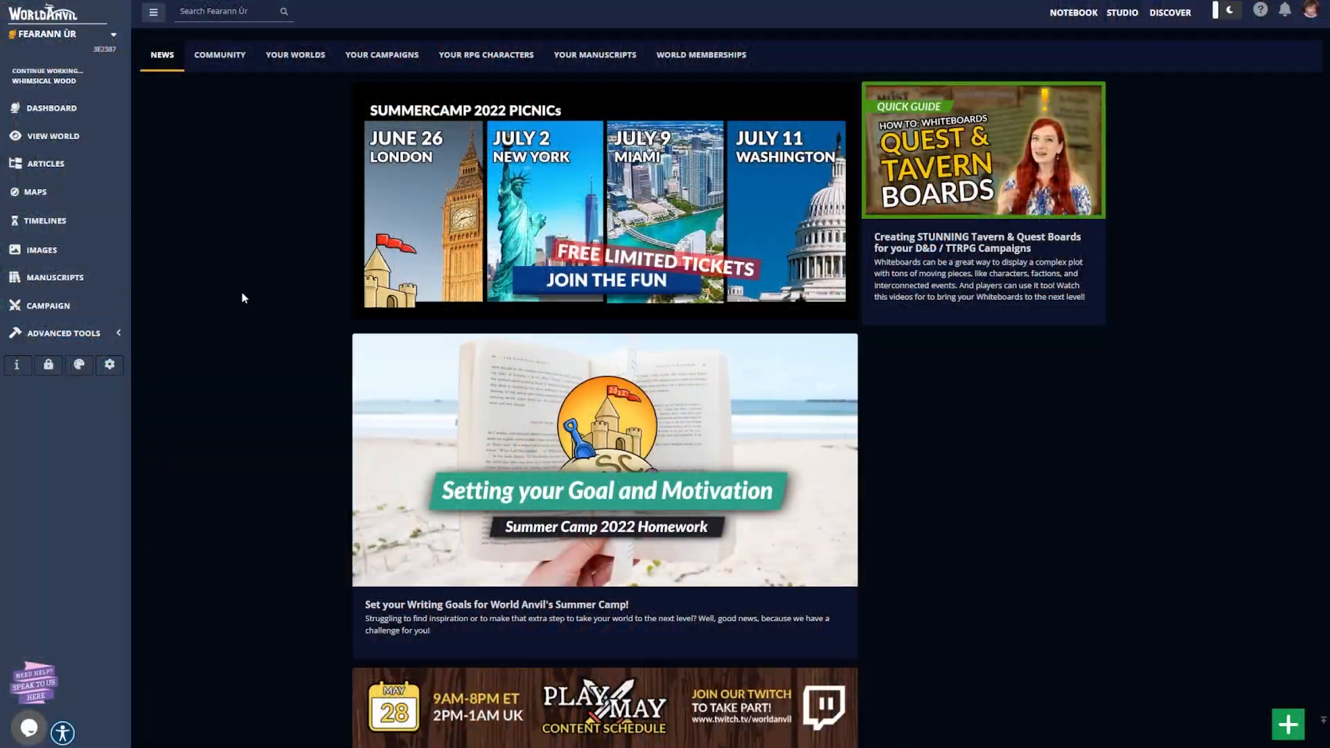
# Open the form for creating a new Chronicle in the world's Timelines section
pyautogui.click(96, 221)
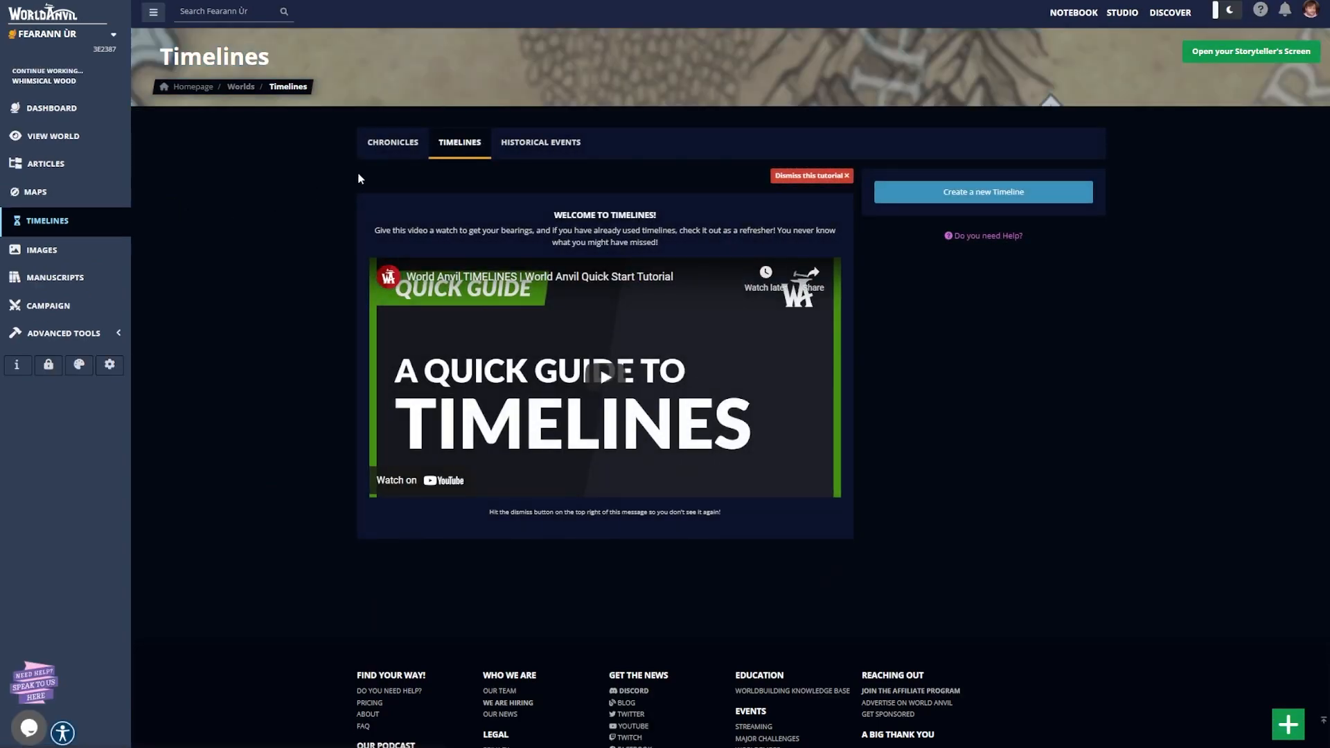
pyautogui.click(395, 149)
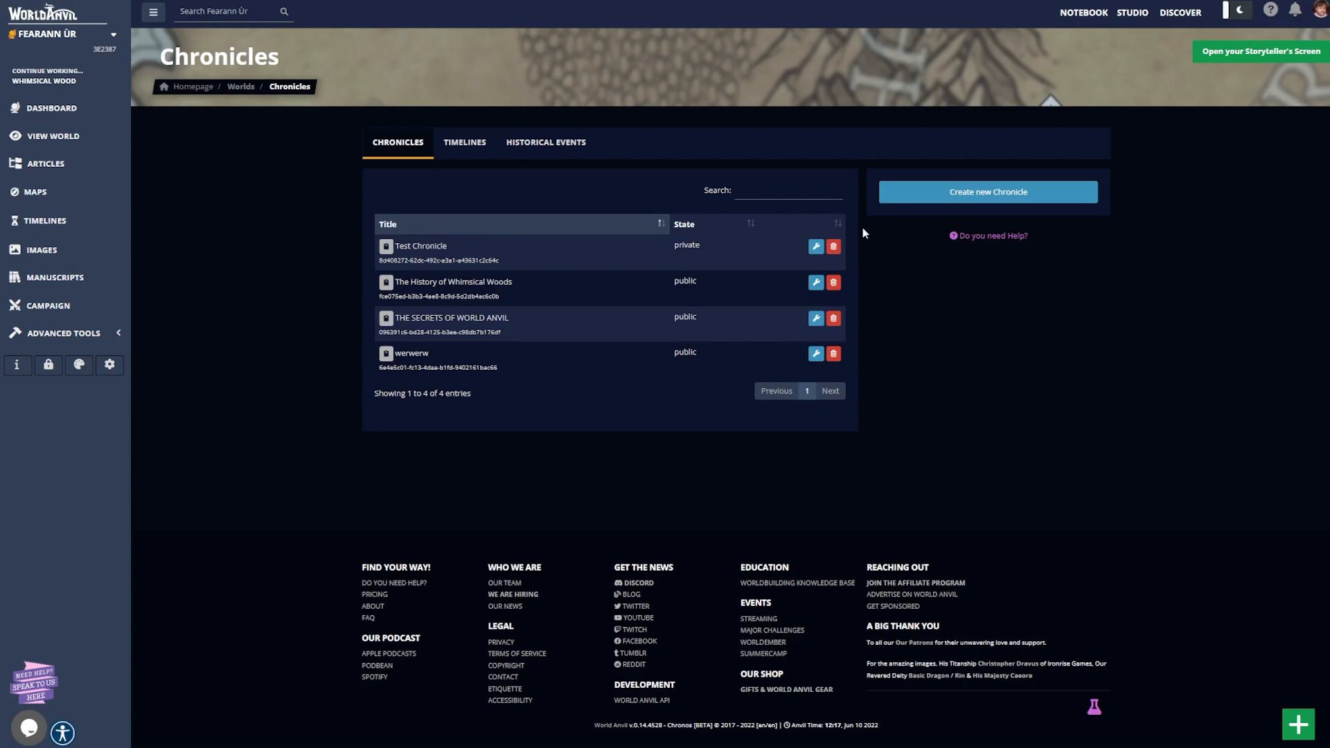
pyautogui.click(942, 194)
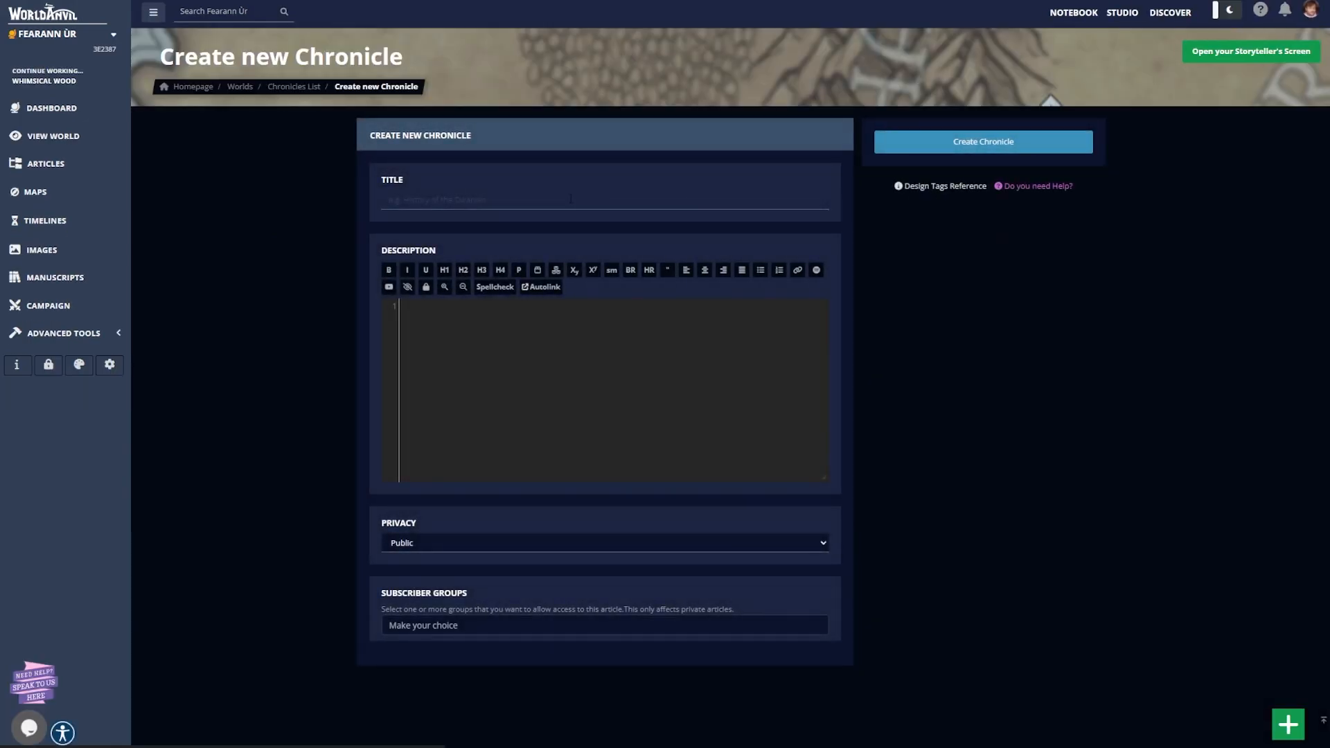
# Title the new Chronicle "Hey Youtube!" and enter "This is optional" as its description
pyautogui.click(540, 200)
pyautogui.write('Hey Youtube!')
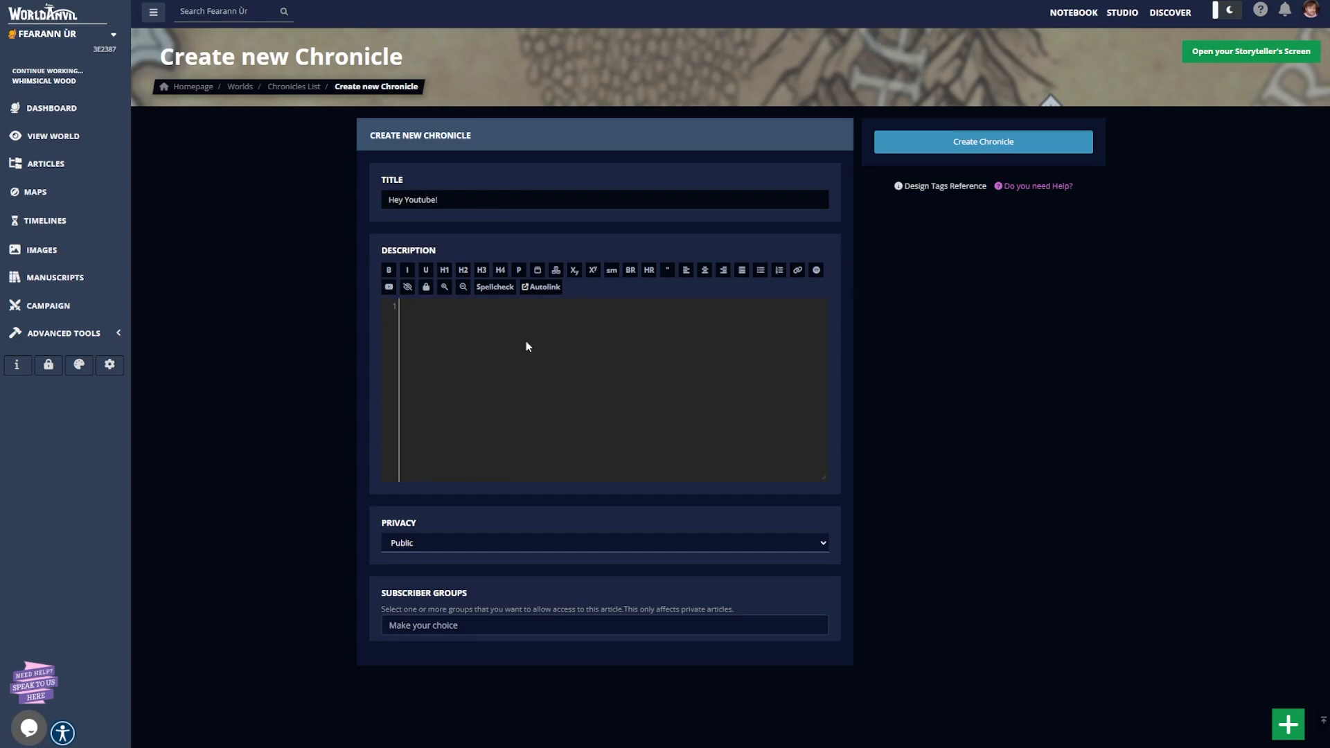
pyautogui.click(524, 342)
pyautogui.write('This is op')
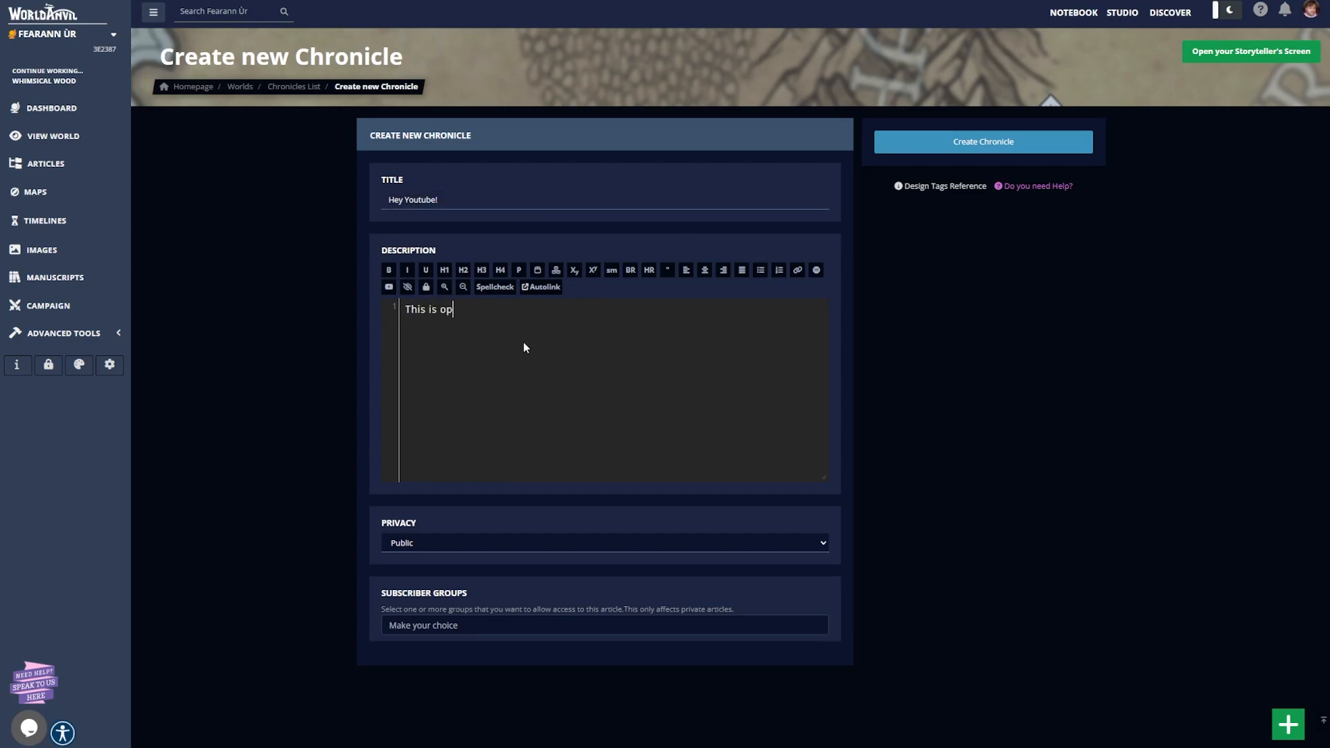
pyautogui.write('tional')
# Set the Chronicle's privacy to Private and grant access to the subscriber group Adventurers of The Chronicles of Fearann Ur Party
pyautogui.click(434, 543)
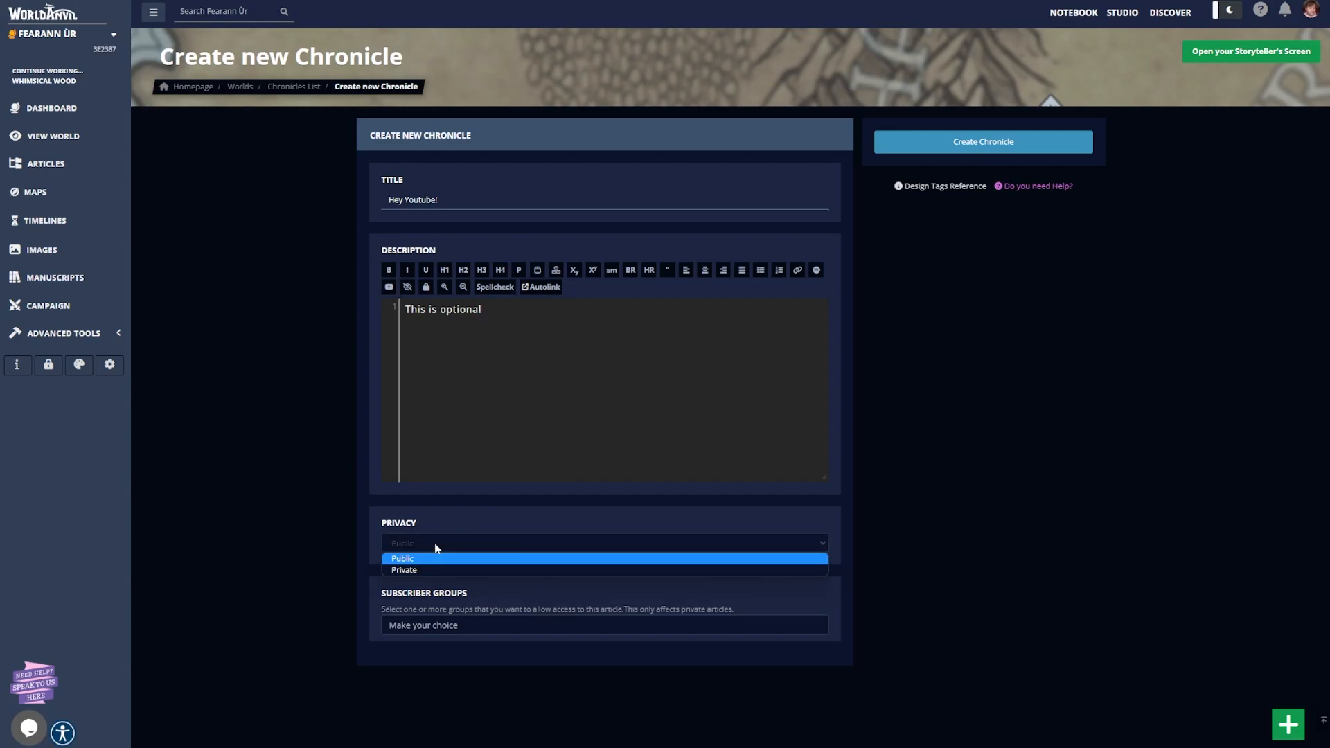
pyautogui.click(426, 570)
pyautogui.click(429, 625)
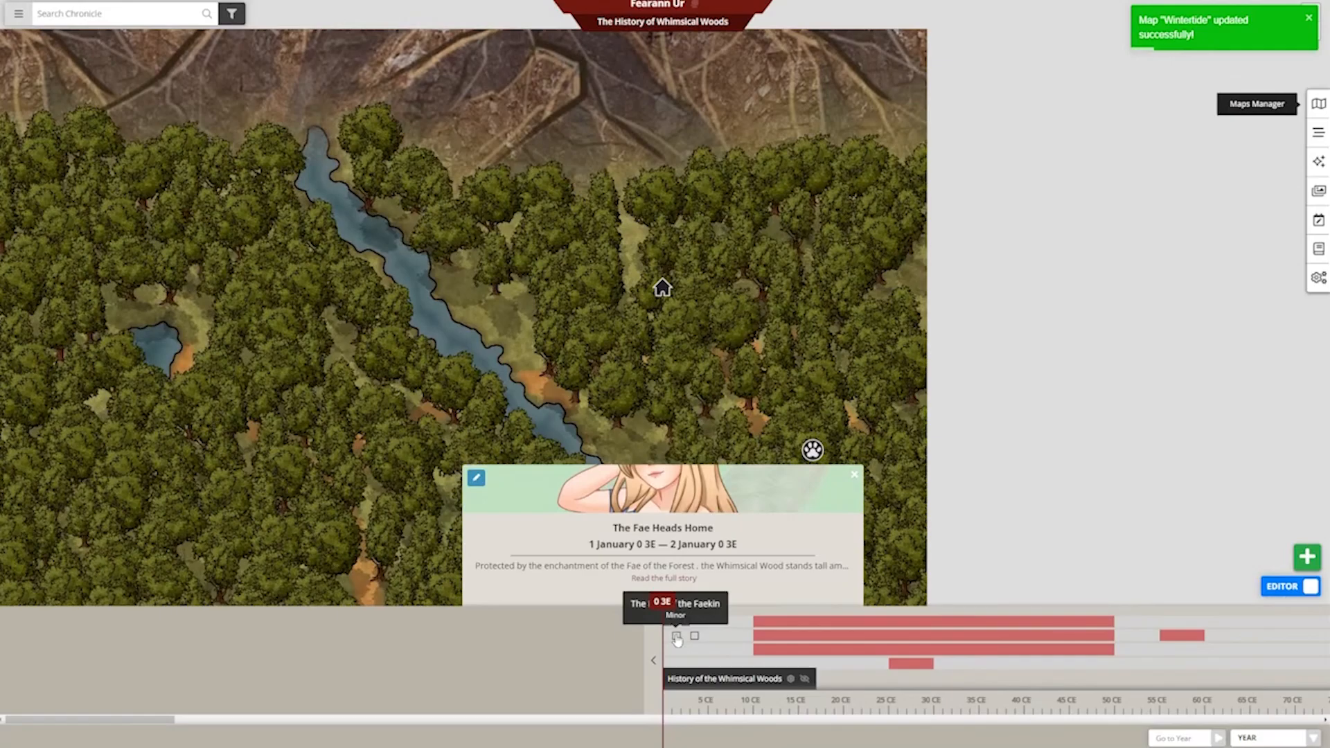
# View early events on the History of the Whimsical Woods timeline, including The First of the Faekin and Autumn Comes
pyautogui.click(677, 635)
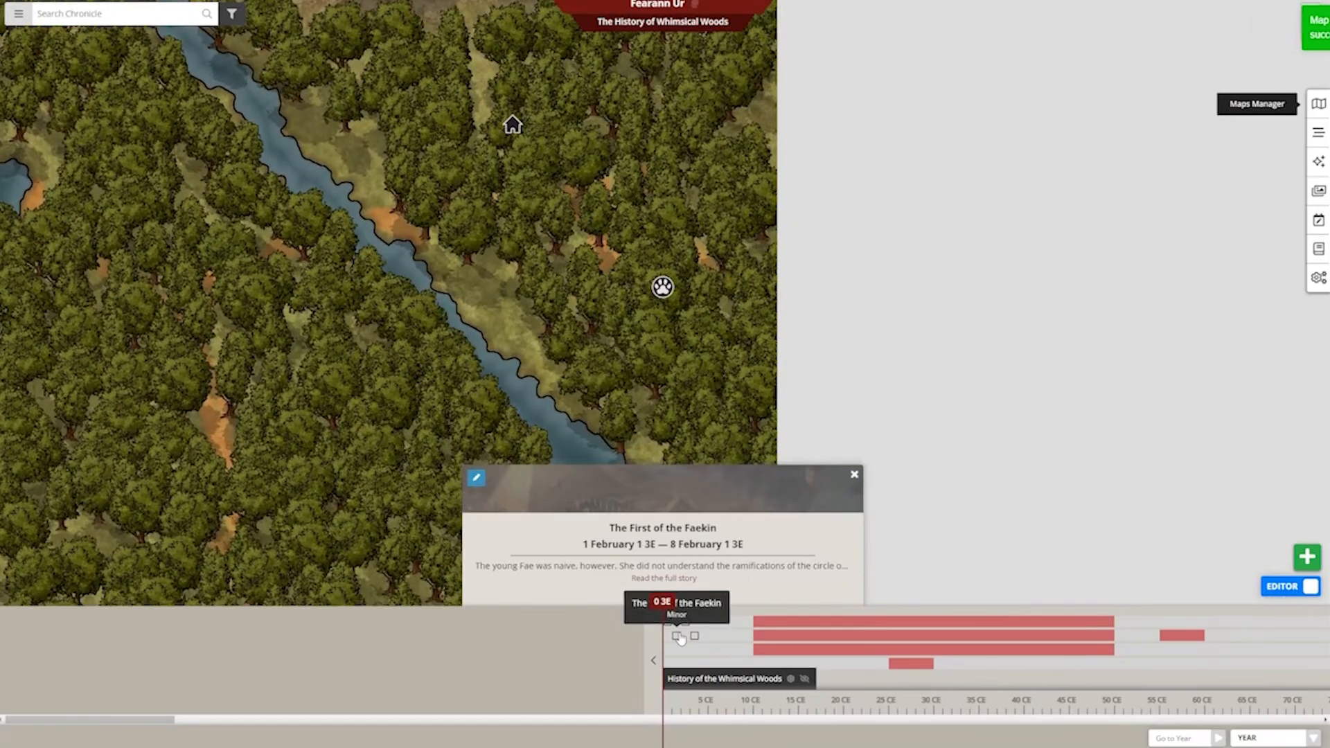
pyautogui.click(687, 624)
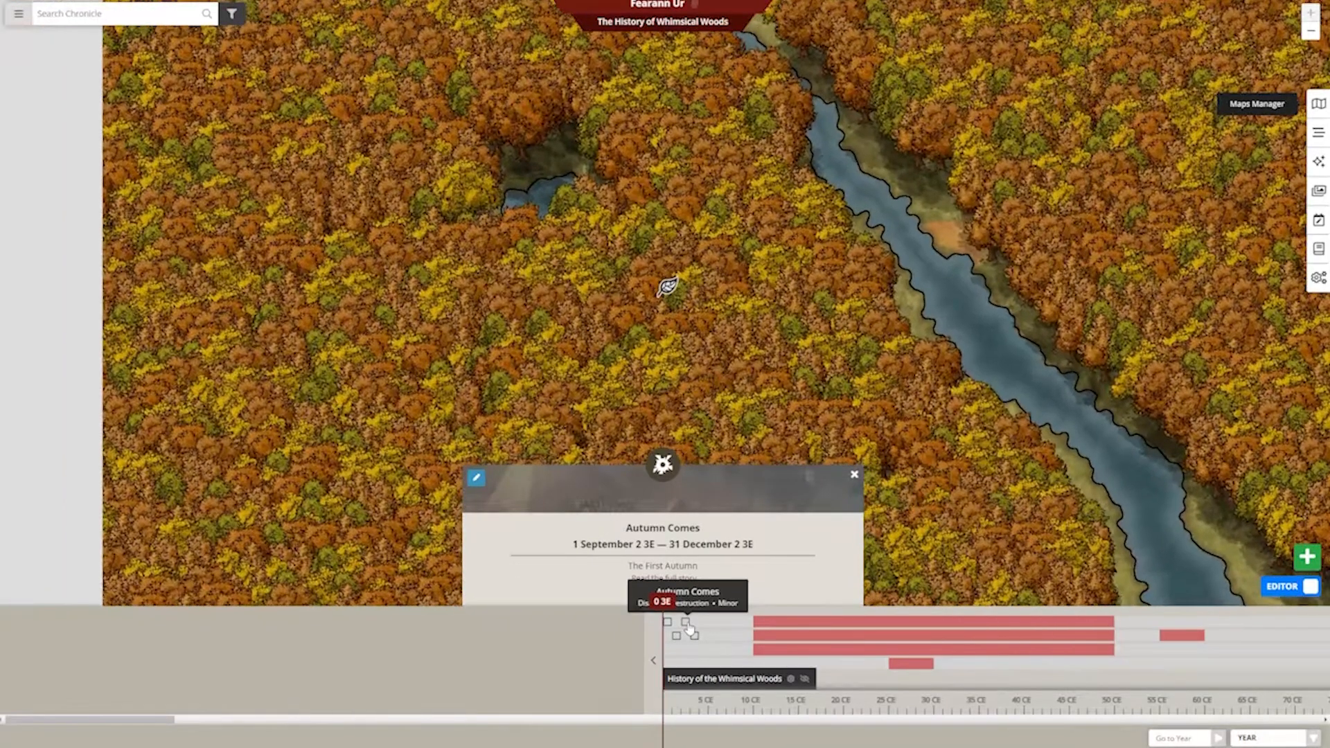
pyautogui.click(695, 636)
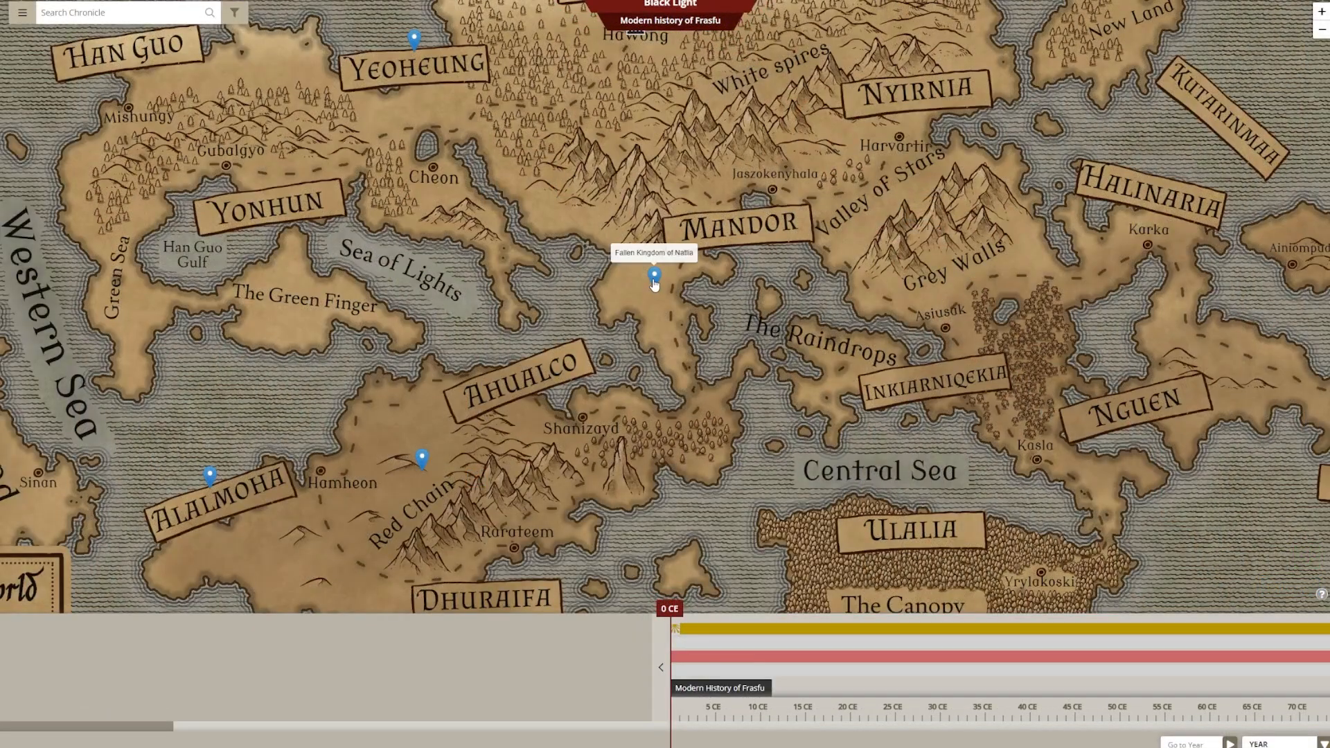
# View the Fallen Kingdom of Natlia location and its history on the Modern history of Frasfu map
pyautogui.click(654, 277)
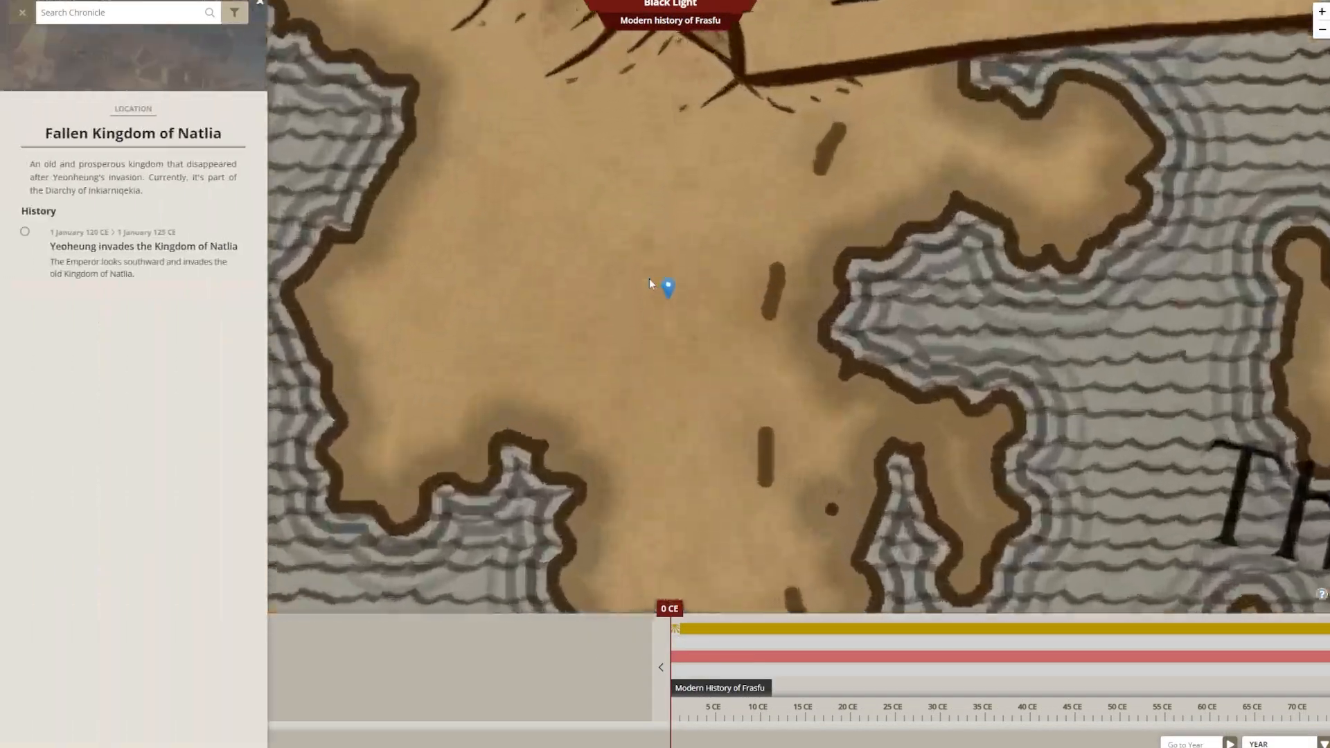
pyautogui.click(432, 297)
pyautogui.click(894, 631)
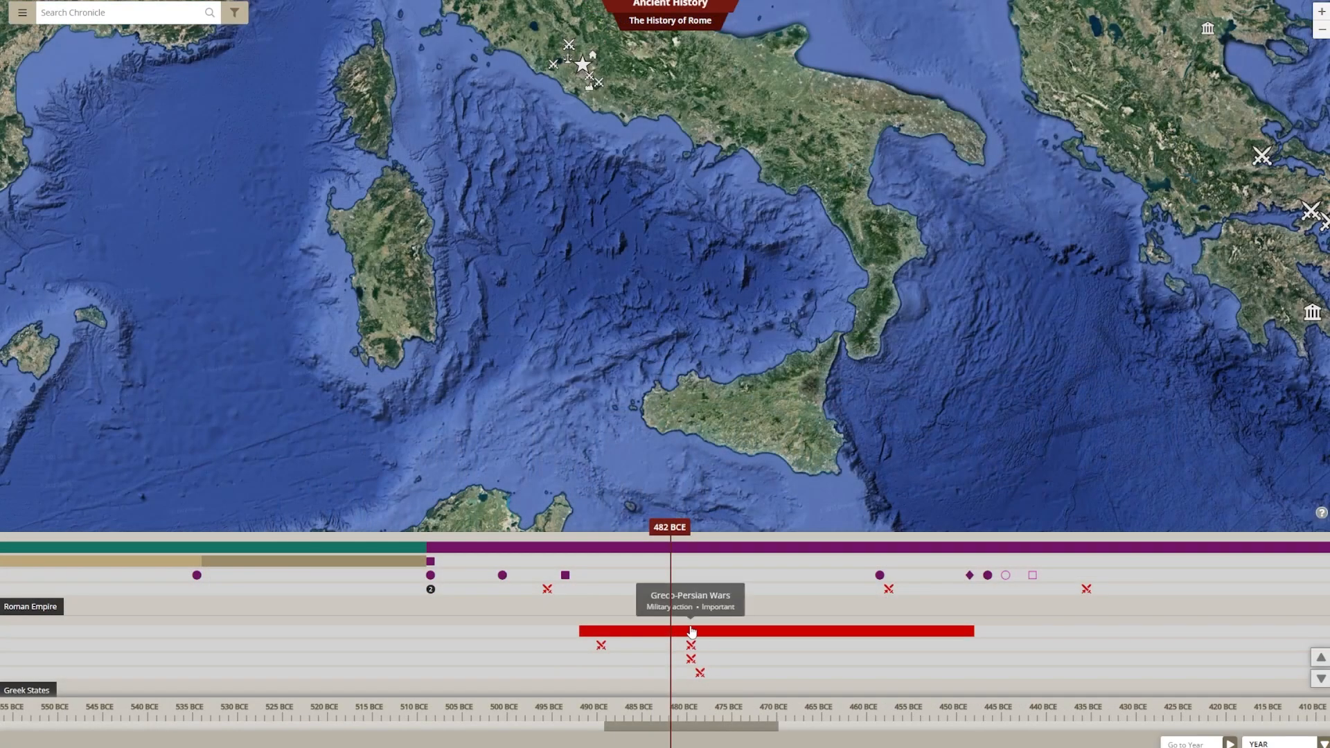
# View the Greco-Persian Wars and First secessio plebis events on The History of Rome timelines
pyautogui.click(691, 631)
pyautogui.click(565, 575)
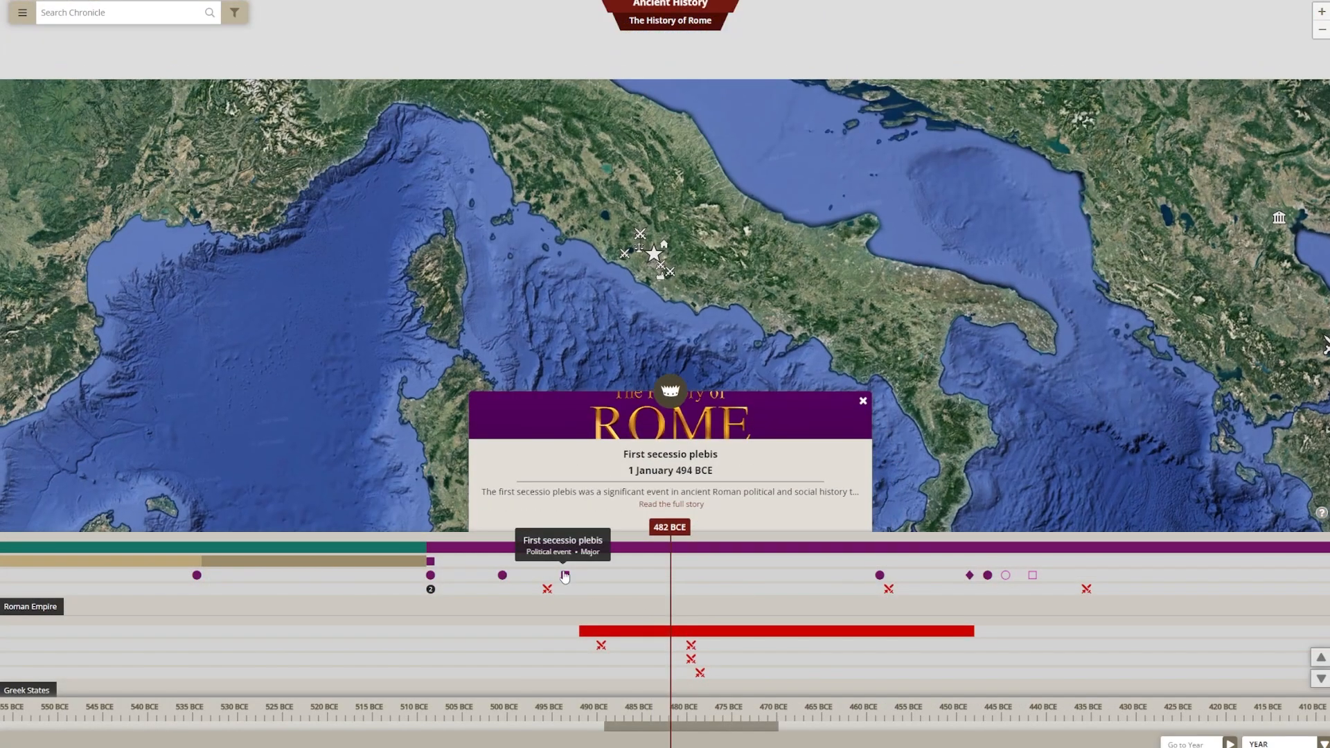
pyautogui.click(600, 645)
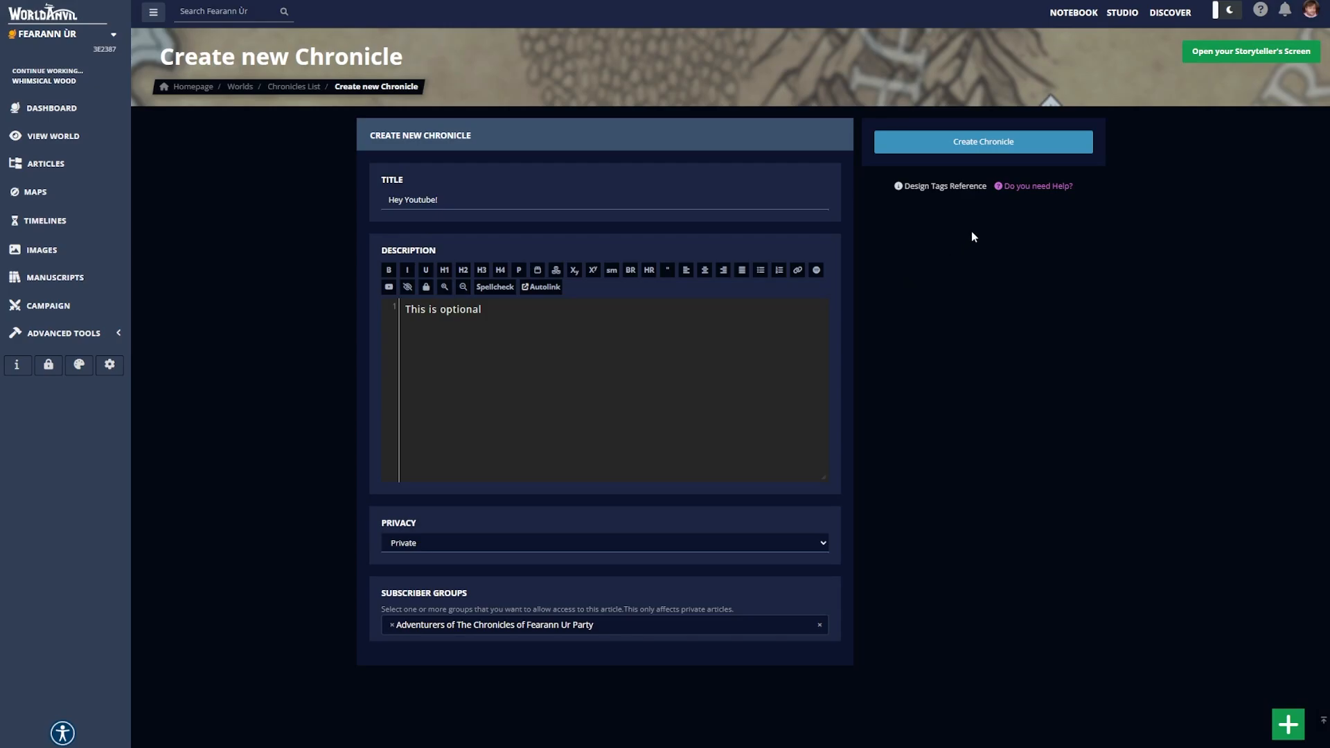
# Create the Chronicle and start its setup with the Gregorian (Standard Western) calendar template
pyautogui.click(980, 148)
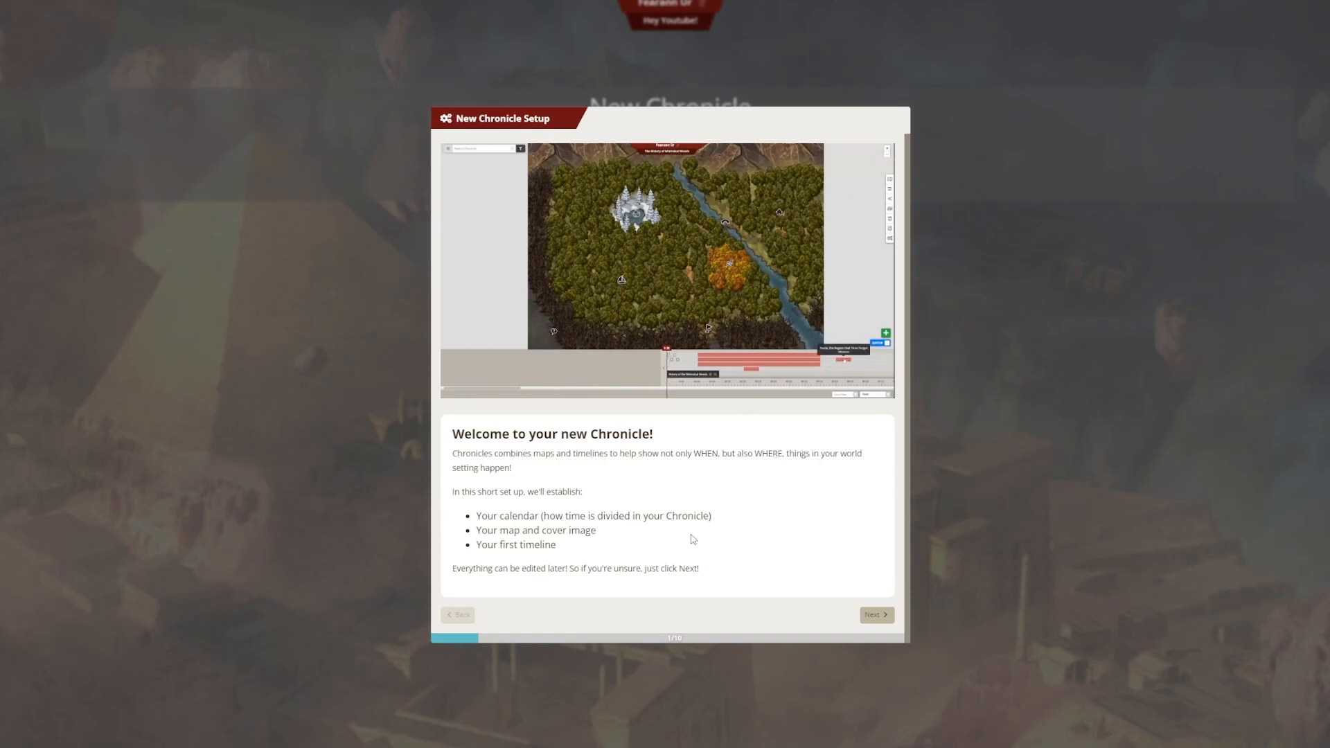
pyautogui.click(874, 616)
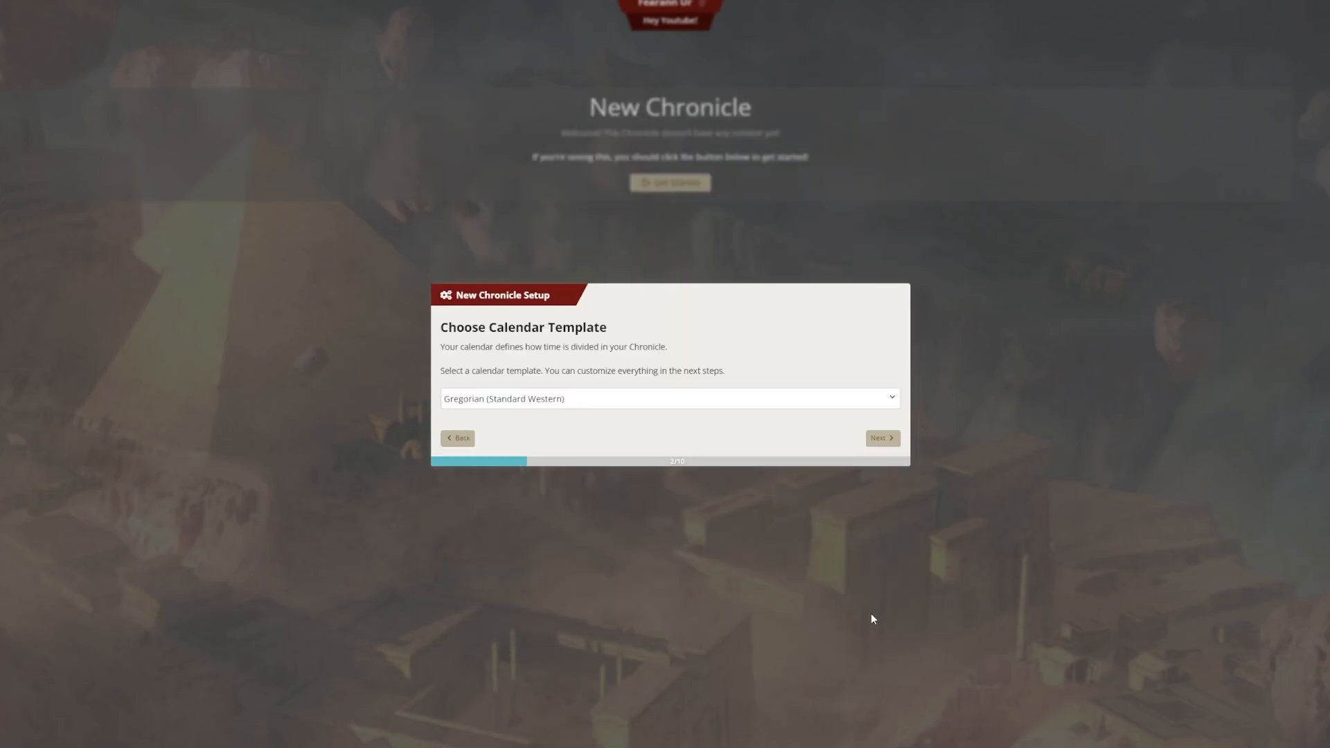
pyautogui.click(878, 437)
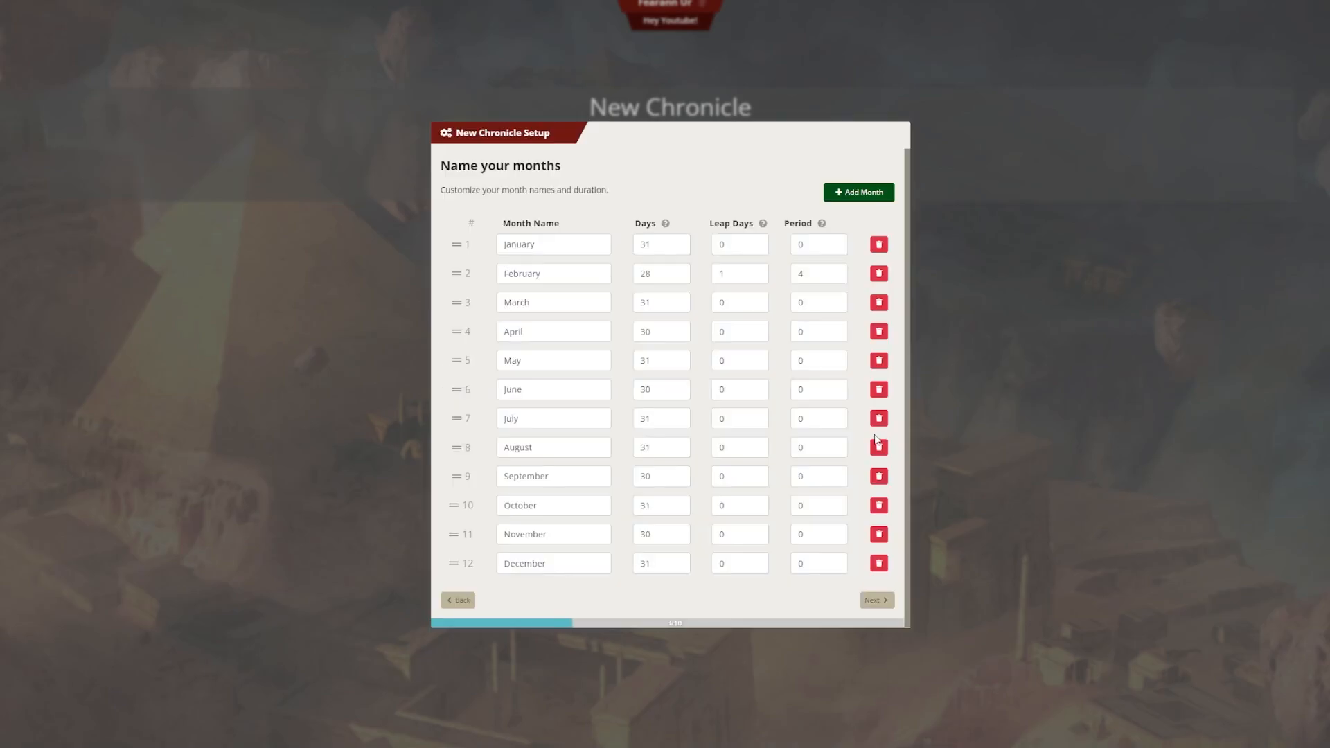
# Accept the default months and time divisions, Years as the default time unit, and 1 January 0 3E as the initialization date
pyautogui.click(876, 602)
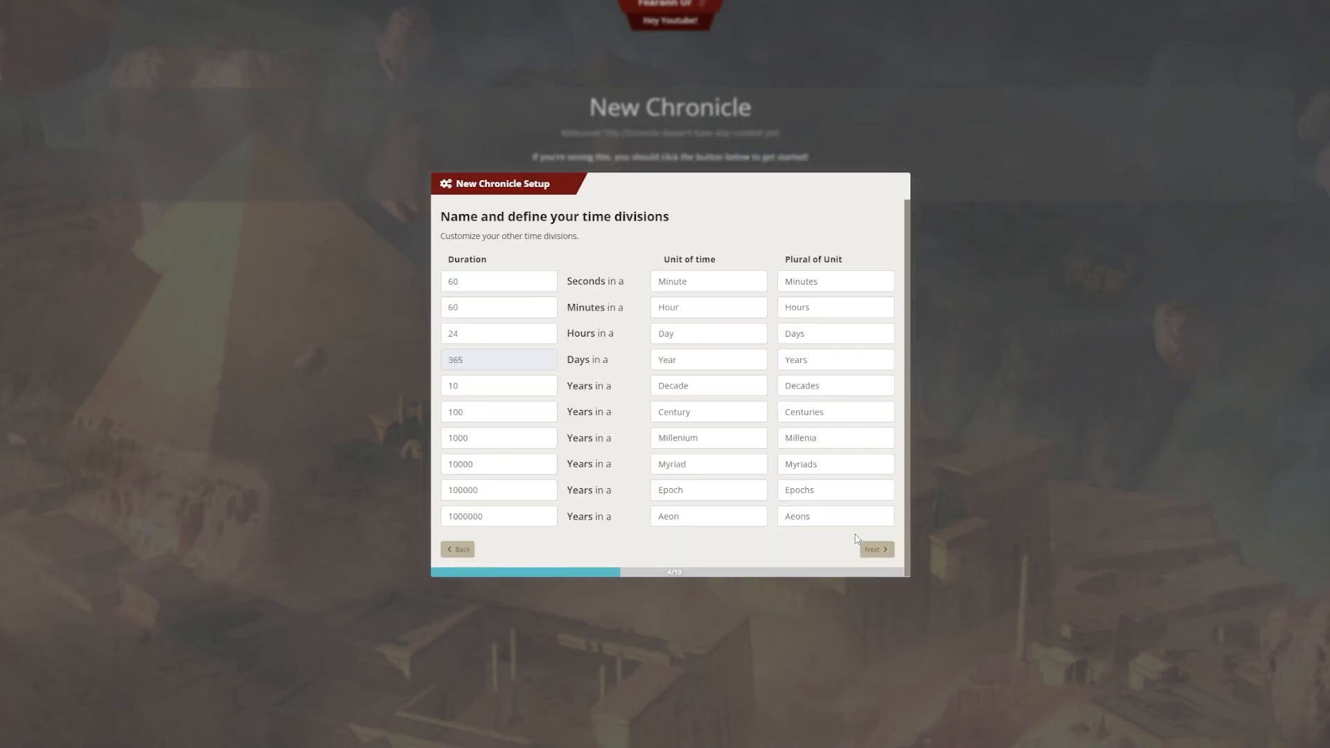
pyautogui.click(874, 549)
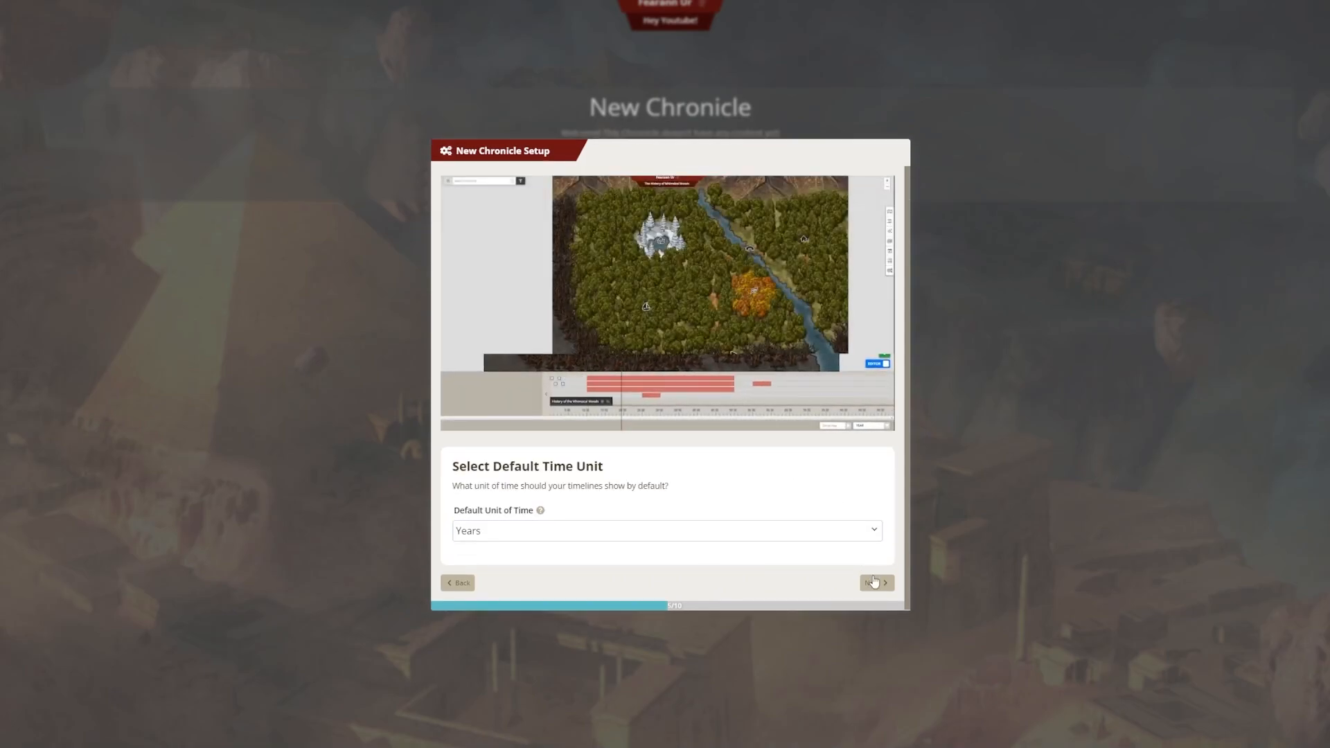
pyautogui.click(874, 582)
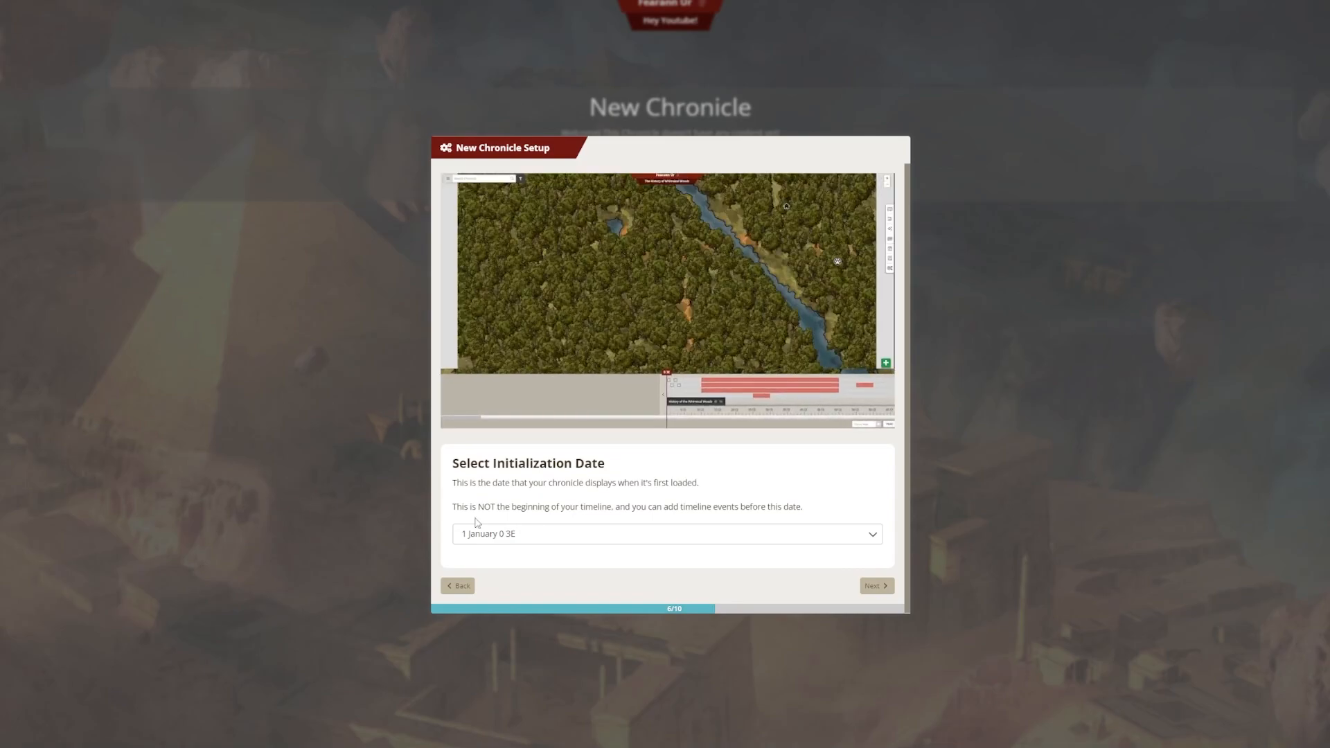
pyautogui.click(873, 586)
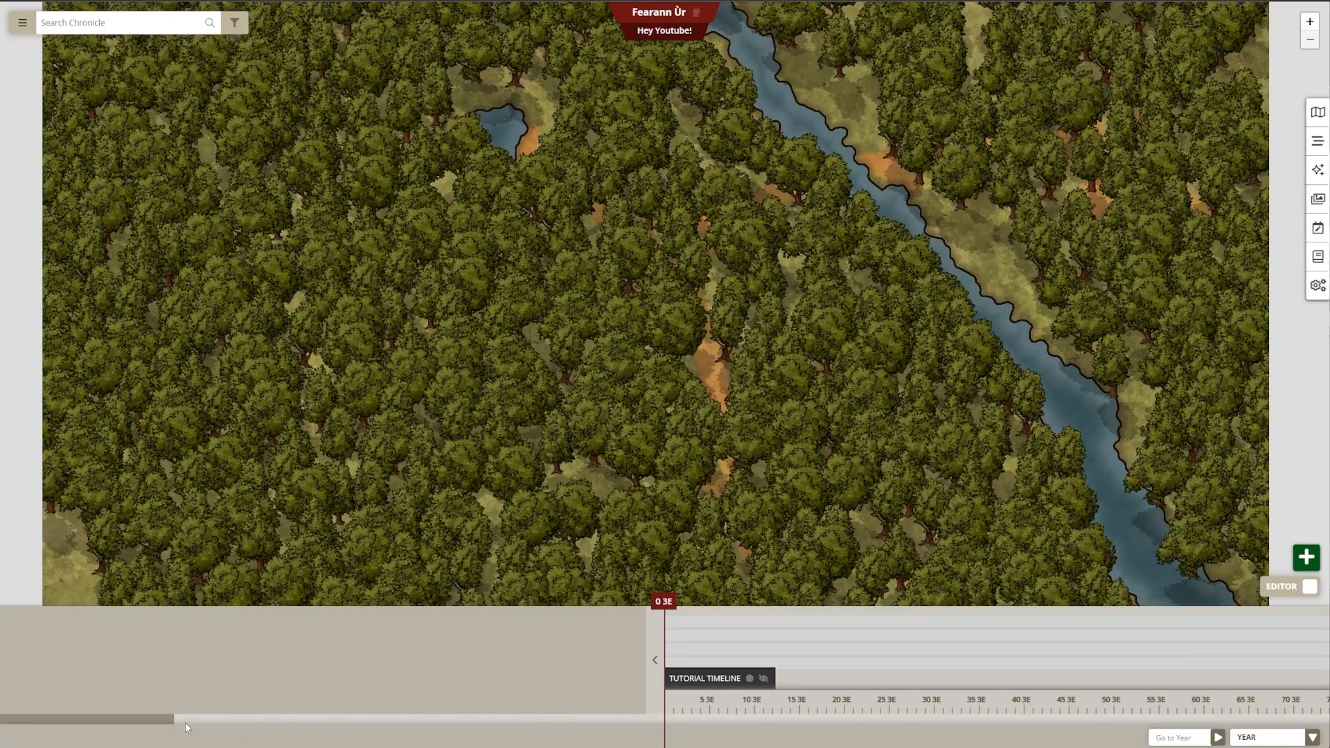
# Jump to year 20 on the tutorial timeline
pyautogui.moveTo(167, 720)
pyautogui.mouseDown()
pyautogui.moveTo(201, 719)
pyautogui.moveTo(161, 725)
pyautogui.mouseUp()
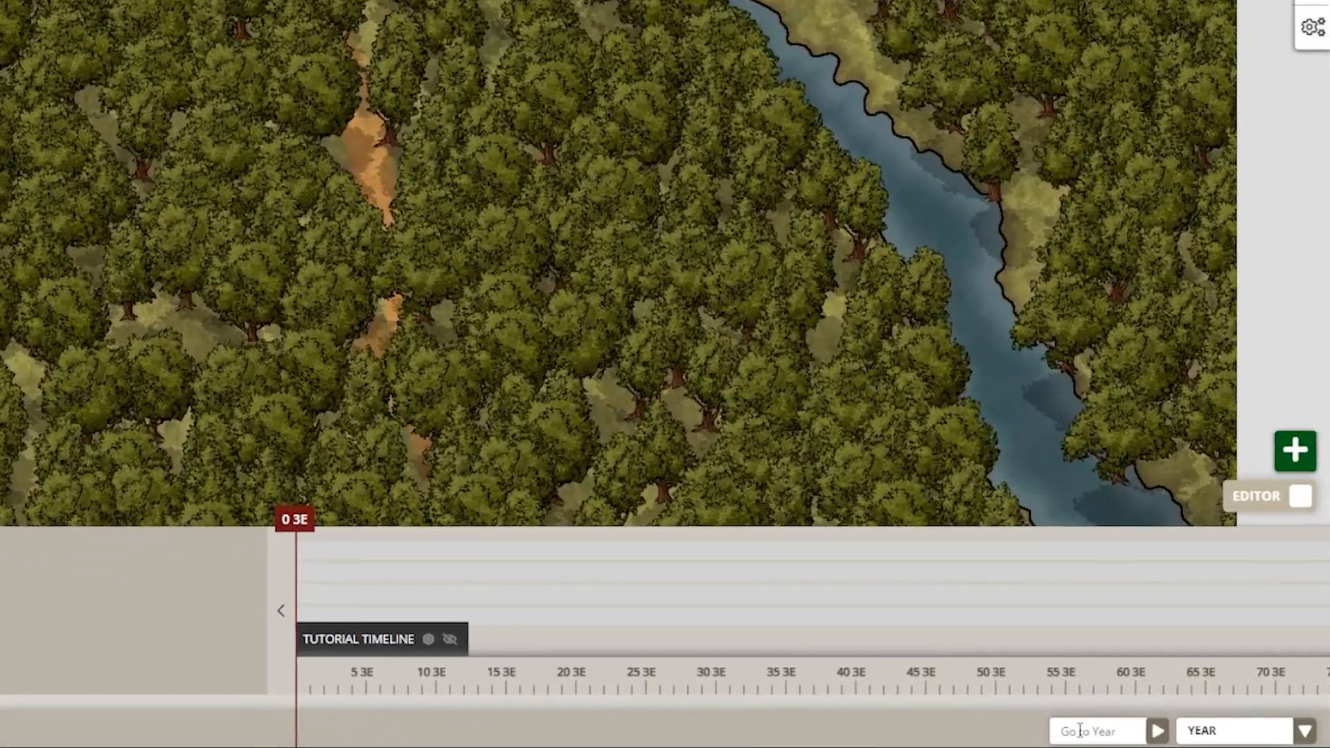
pyautogui.click(1101, 732)
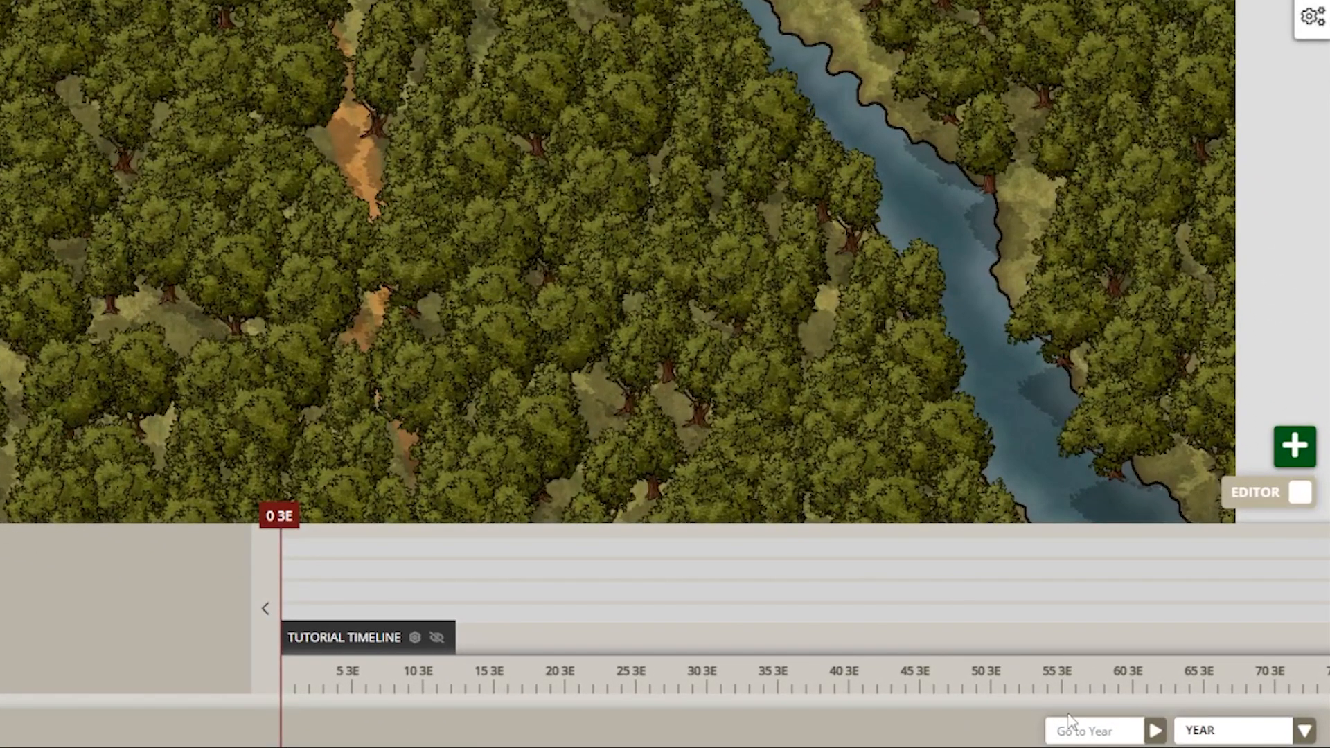
pyautogui.press('Return')
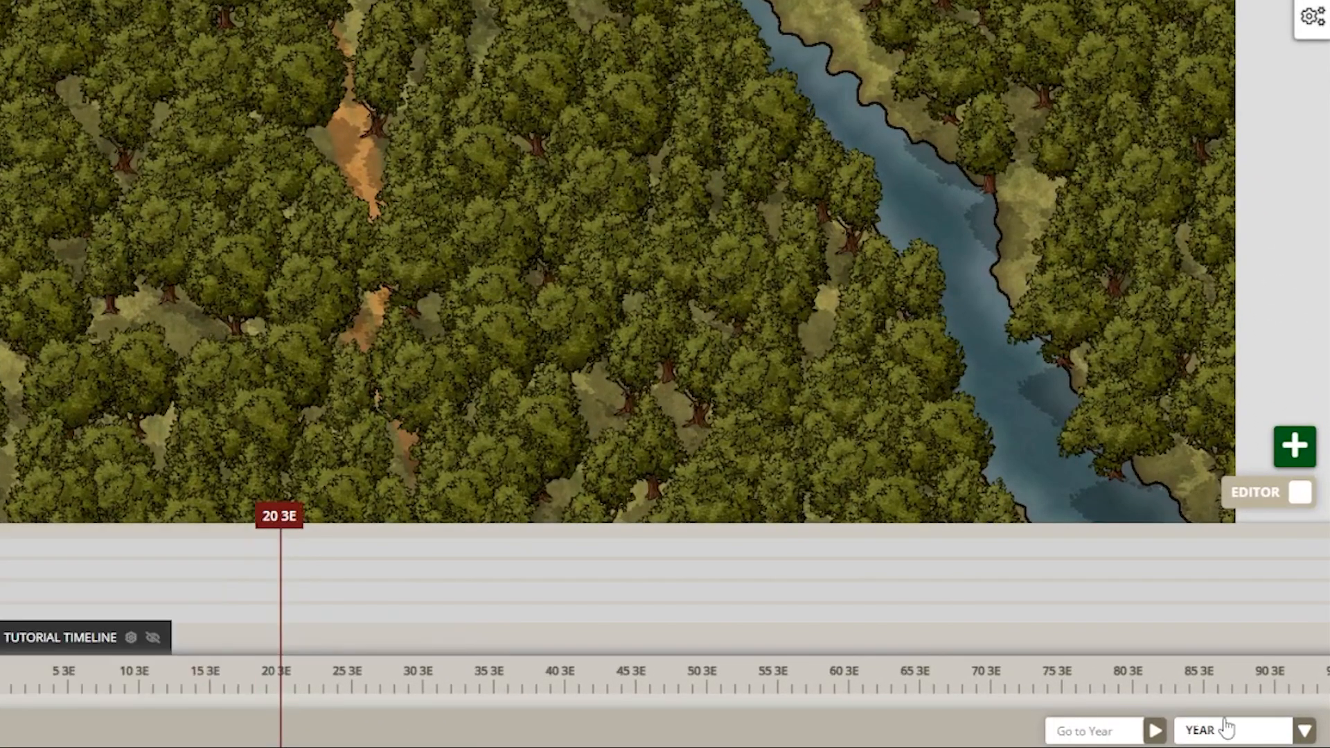
# Try displaying the timeline in Days and in Centuries
pyautogui.click(1303, 730)
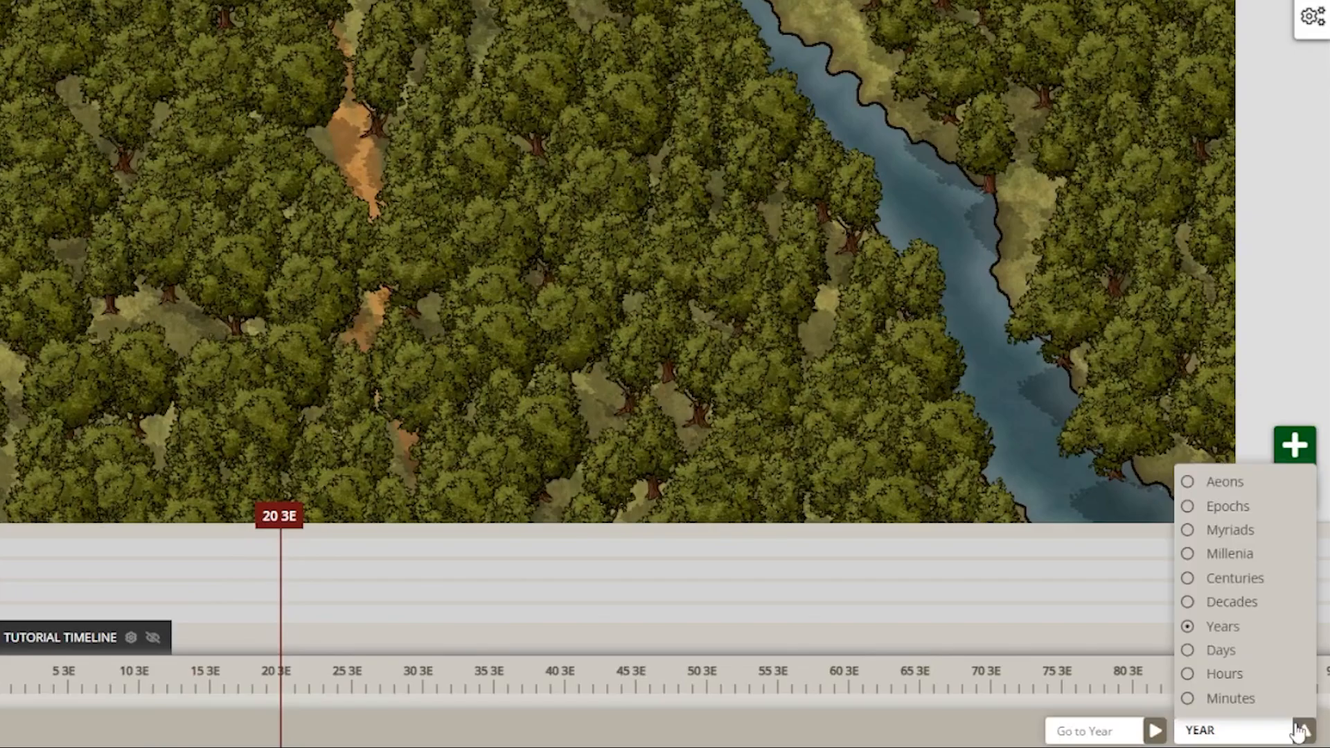
pyautogui.click(1219, 649)
pyautogui.click(1304, 730)
pyautogui.click(1219, 585)
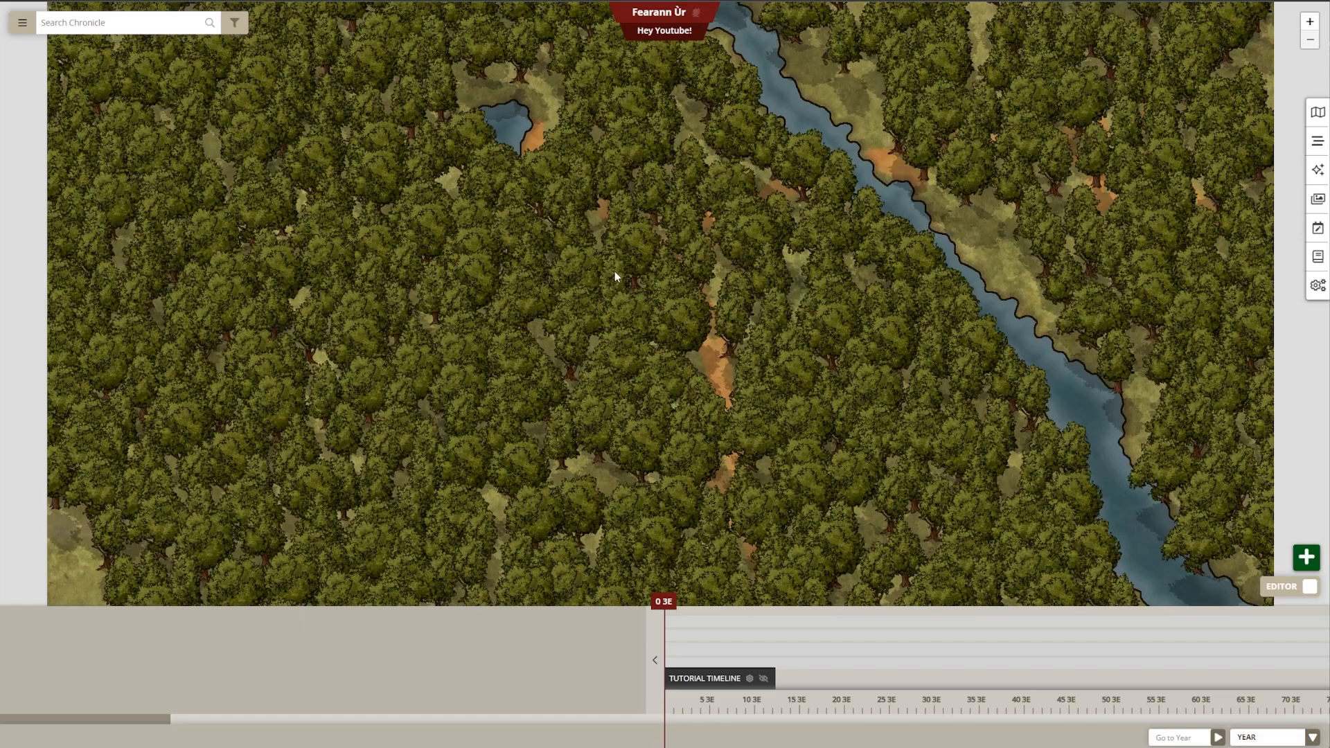
pyautogui.moveTo(614, 273); pyautogui.dragTo(609, 306)
pyautogui.scroll(1, 609, 305)
pyautogui.scroll(-1, 610, 305)
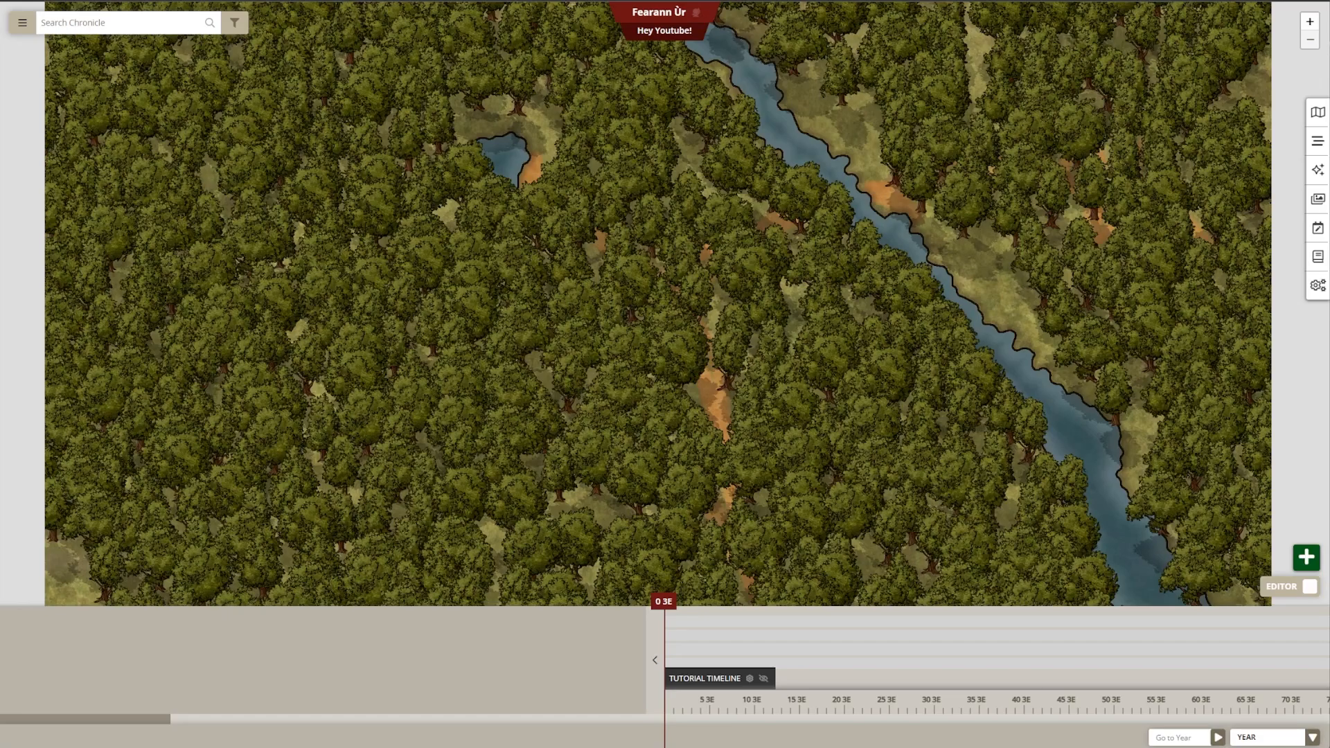
# Search the Chronicle for "type the name of an event here" and clear the search text
pyautogui.click(116, 23)
pyautogui.write('type the name of an event')
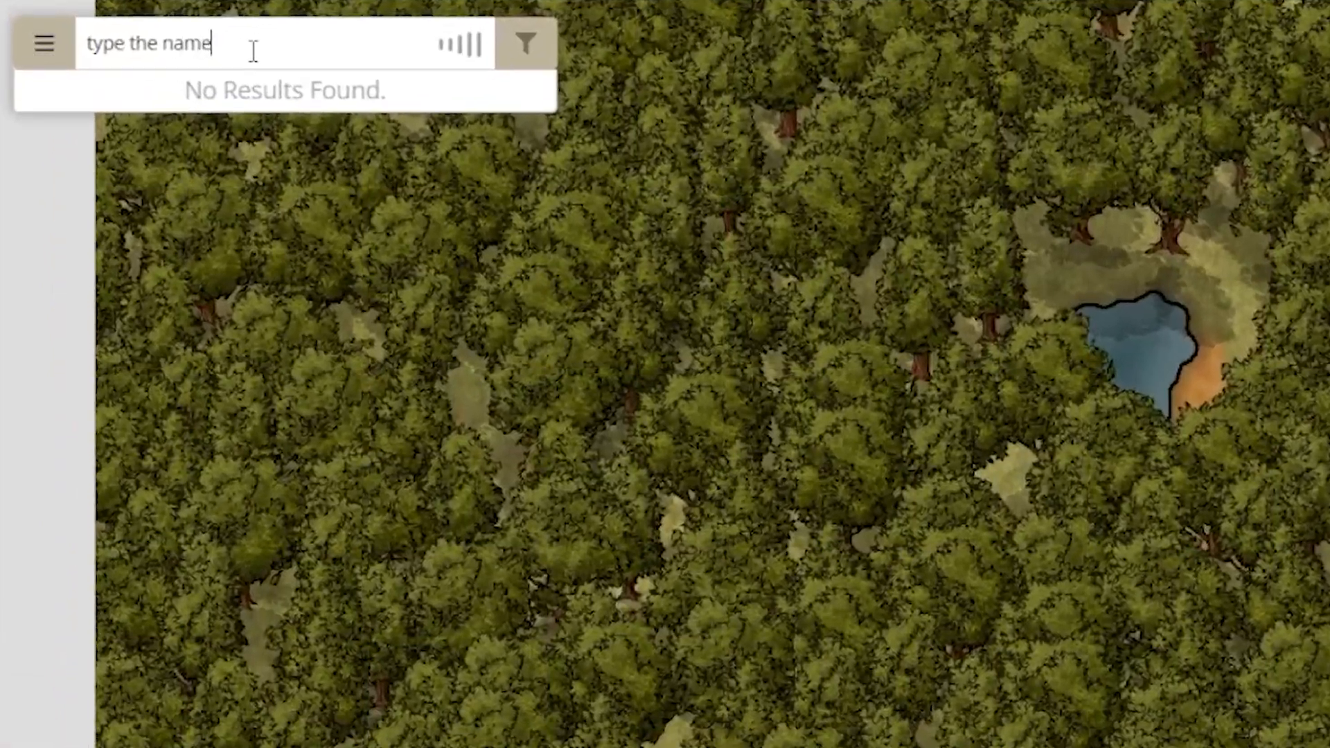
pyautogui.write(' here')
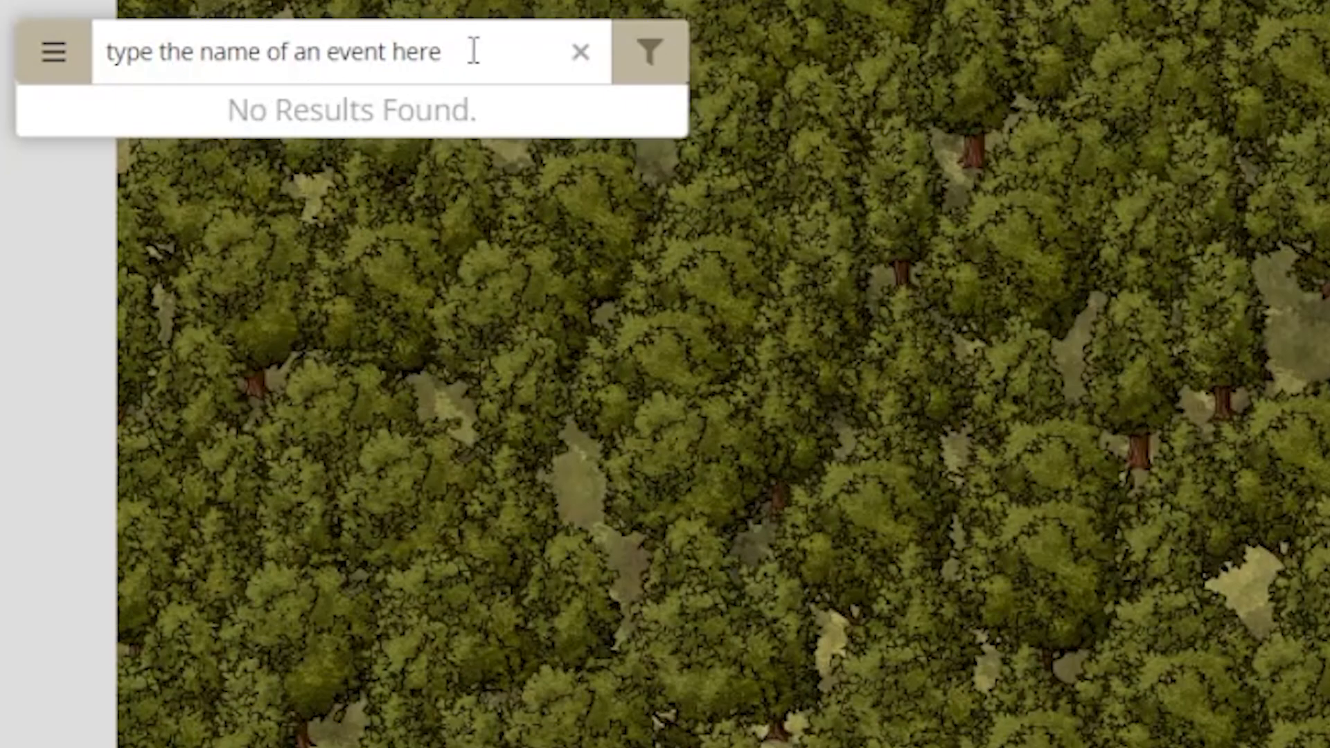
pyautogui.hotkey('ctrl', 'a')
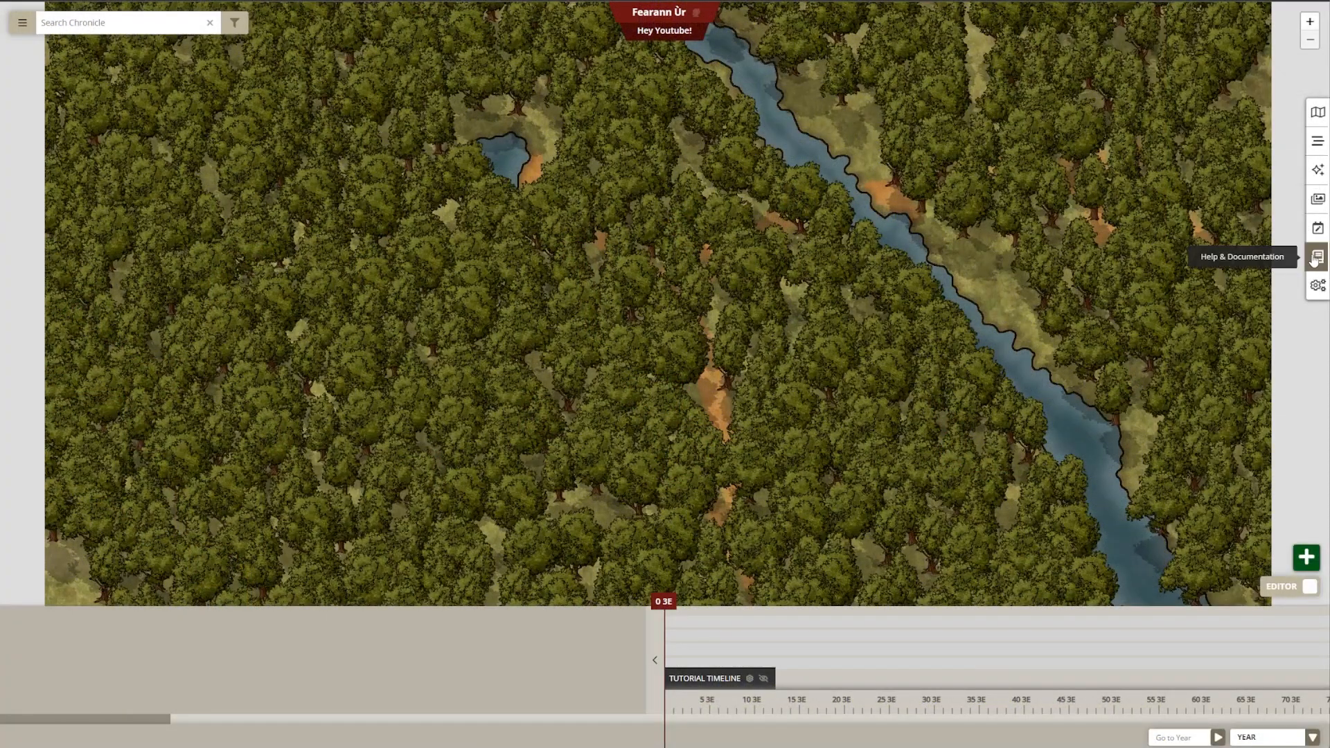
# Open the help documentation and read through the Timelines Basics topic
pyautogui.click(1314, 260)
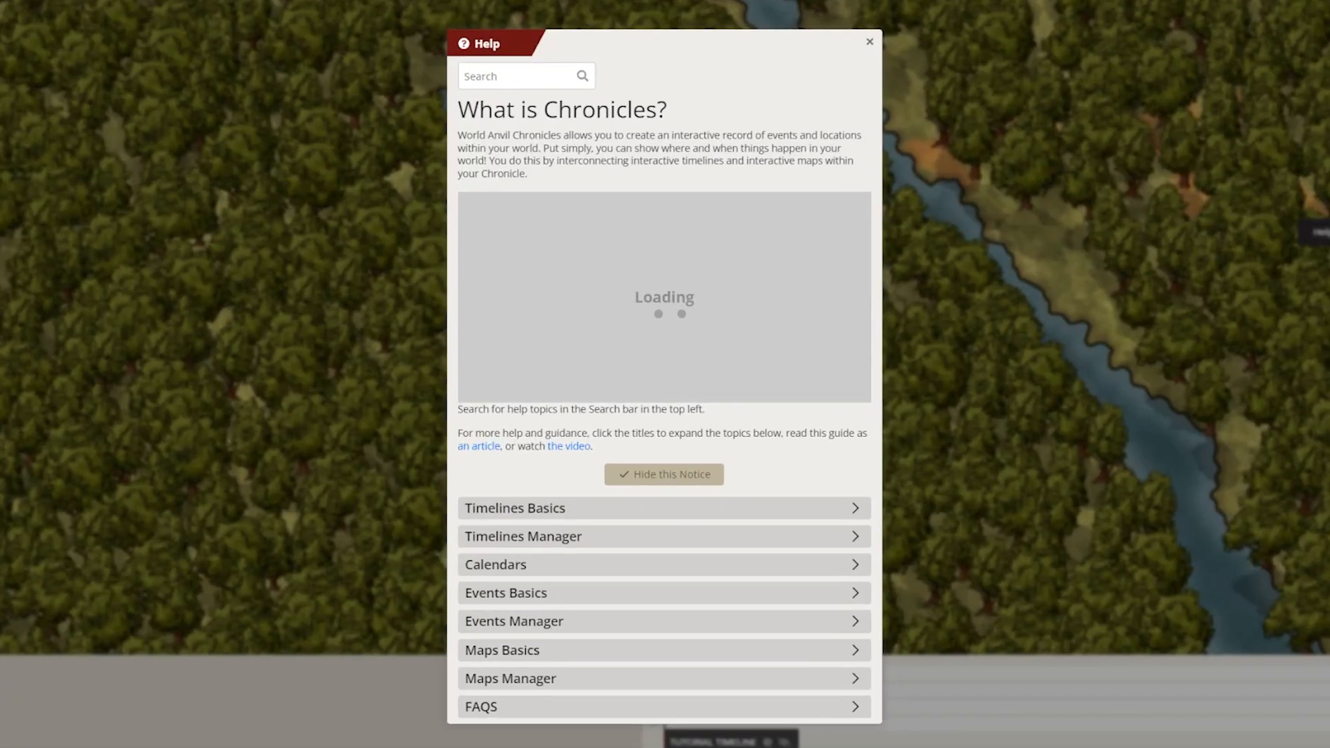
pyautogui.click(562, 530)
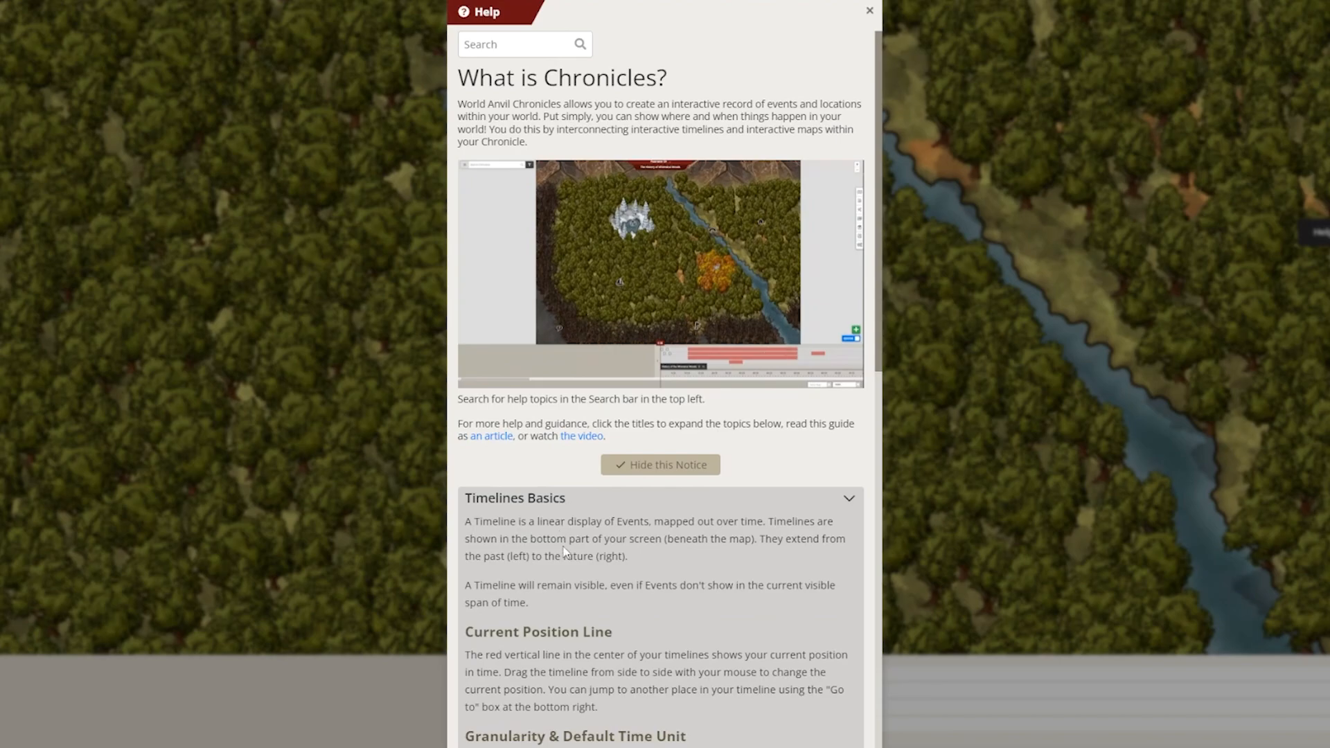
pyautogui.scroll(-6, 565, 552)
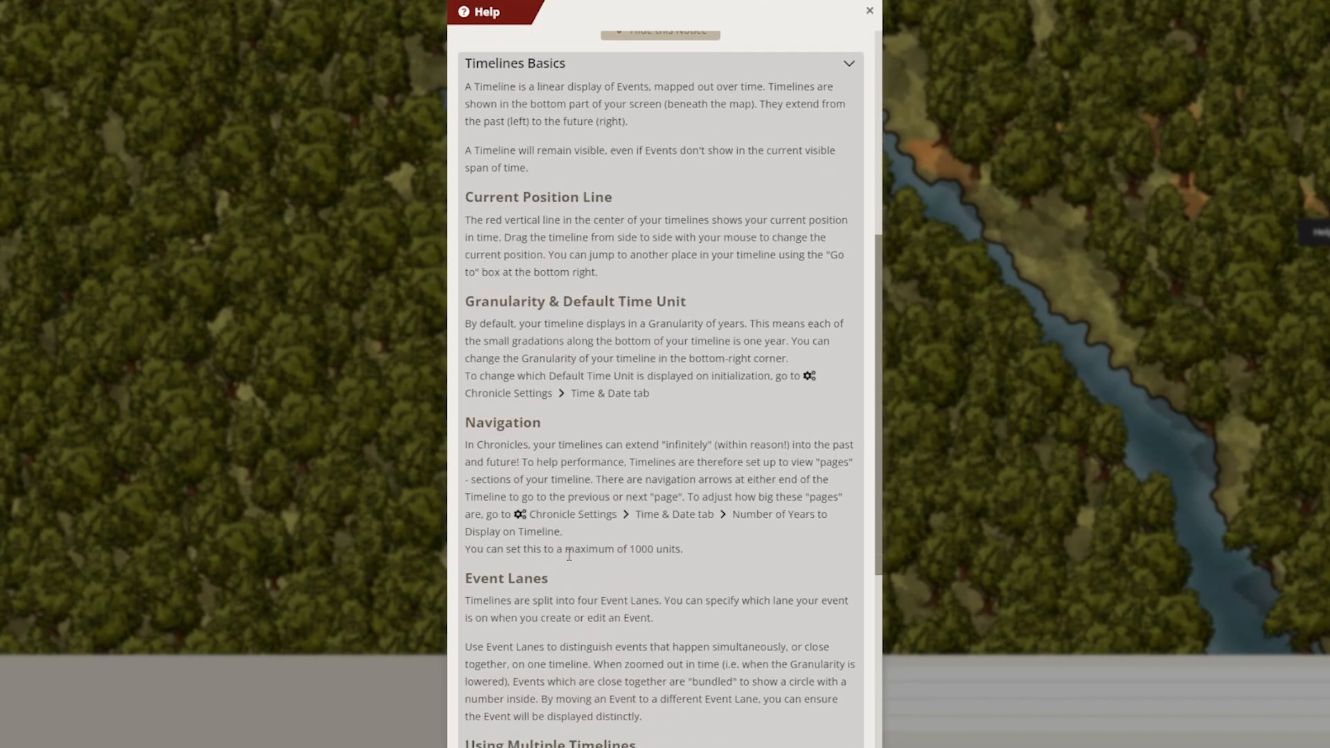
pyautogui.scroll(-5, 568, 554)
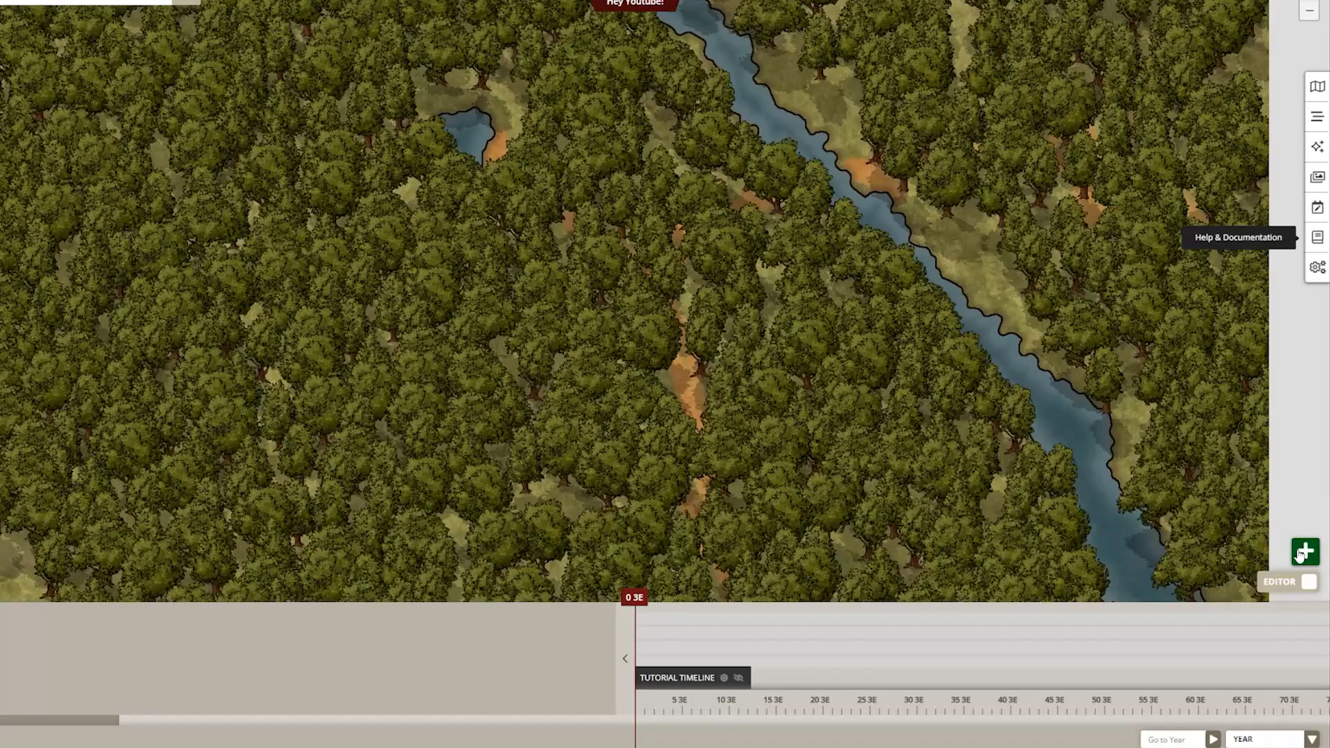
# Look through the options for adding content and try switching the Chronicle between Viewer and Editor modes
pyautogui.click(1300, 549)
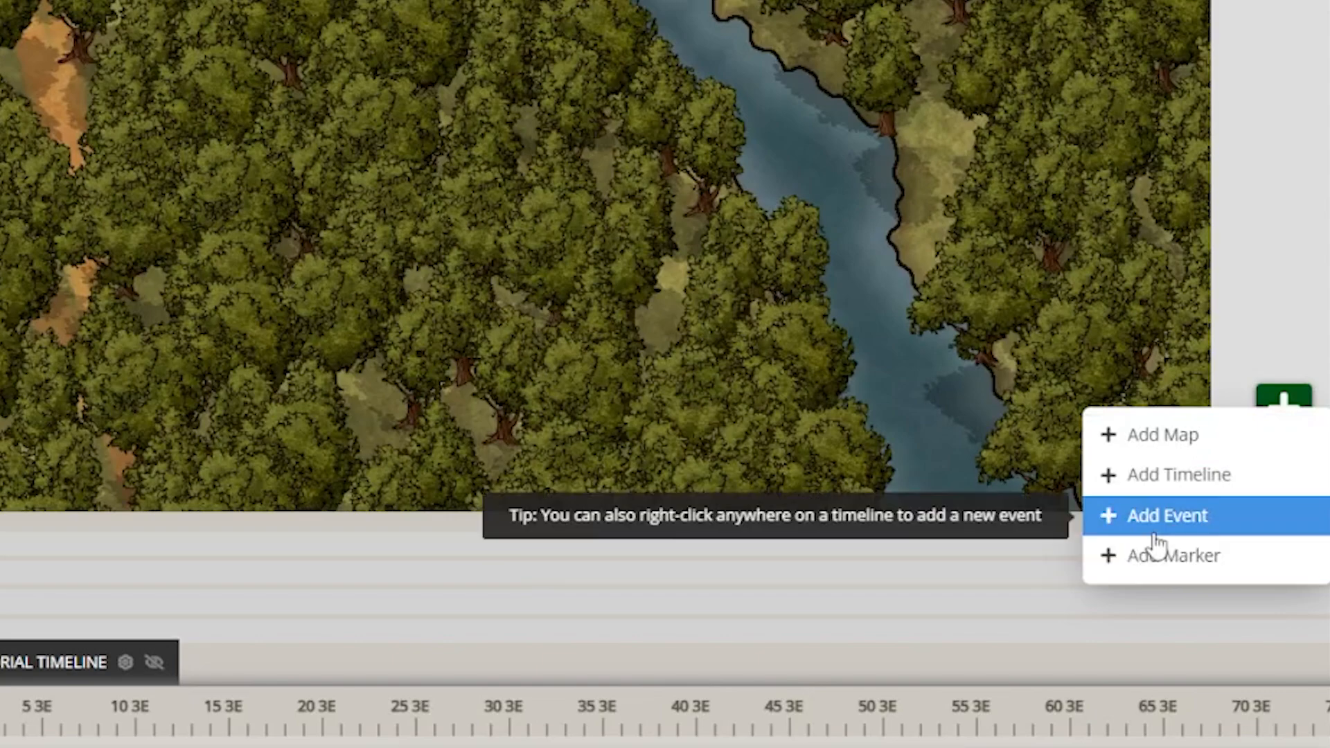
pyautogui.click(1259, 478)
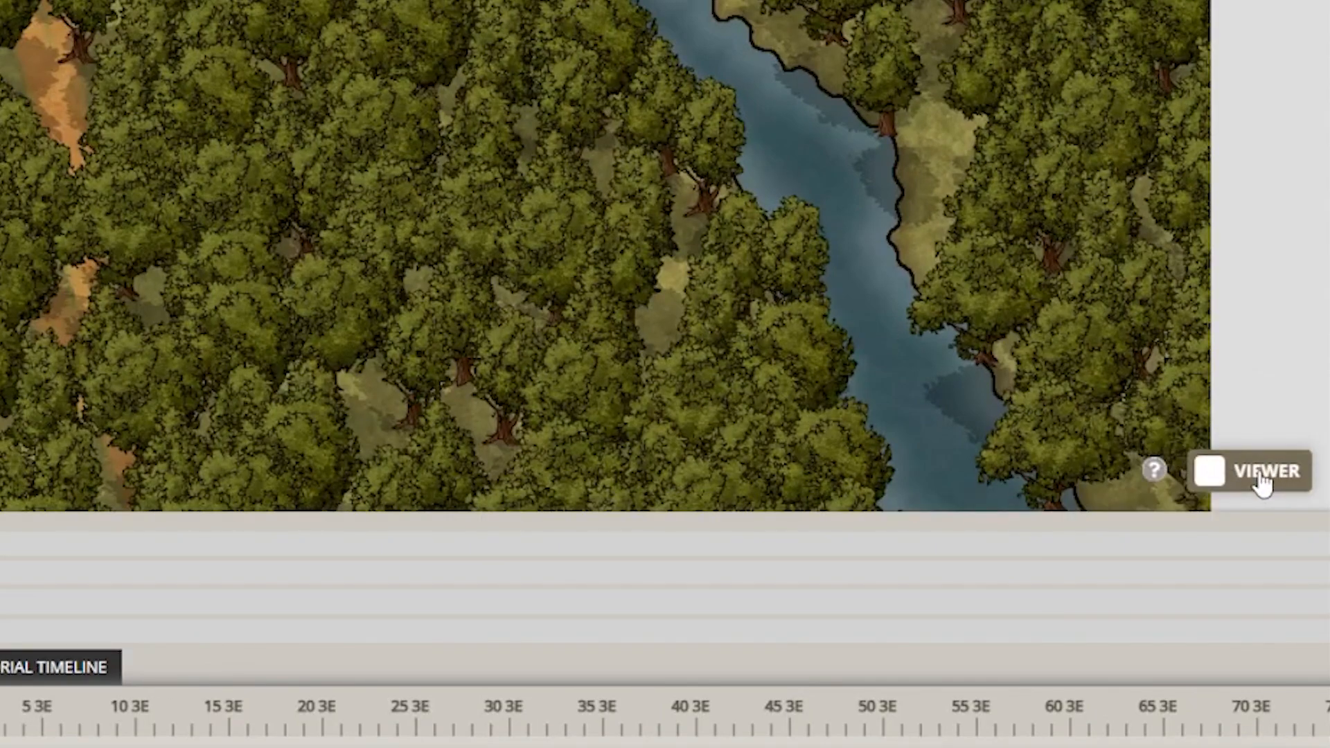
pyautogui.click(1261, 478)
pyautogui.click(1260, 478)
pyautogui.click(1260, 478)
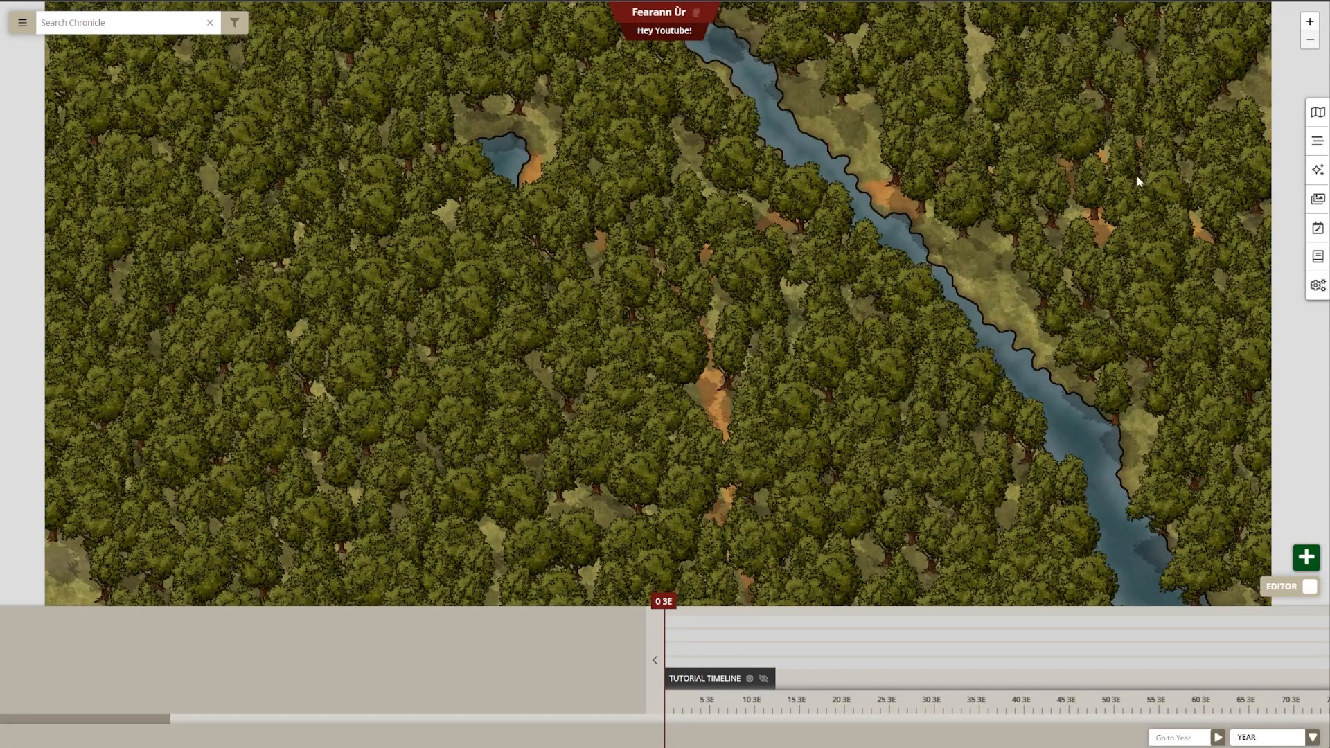
# Create the map "Map Number 2 - Autumn!" with a description, autumn forest image, attribution "Me!", maximum zoom +100%, X 10 and Y 14
pyautogui.click(1319, 114)
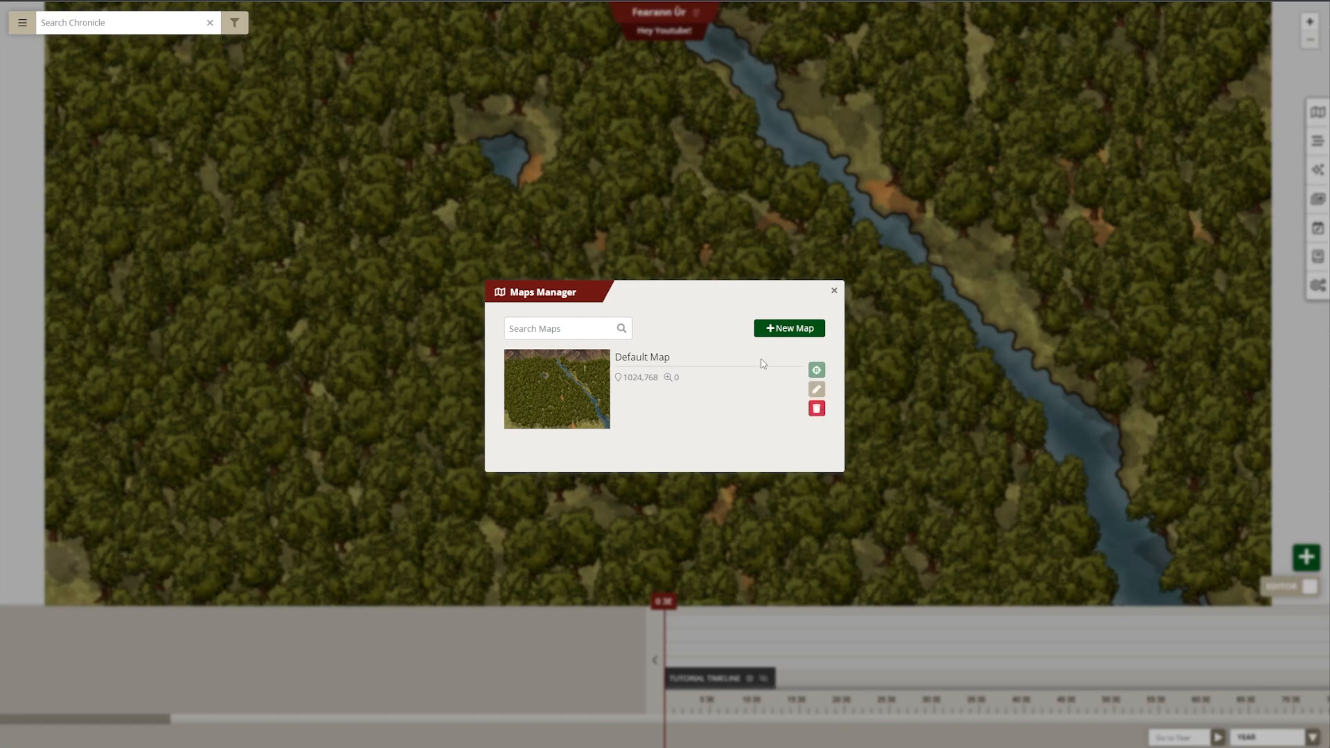
pyautogui.click(775, 330)
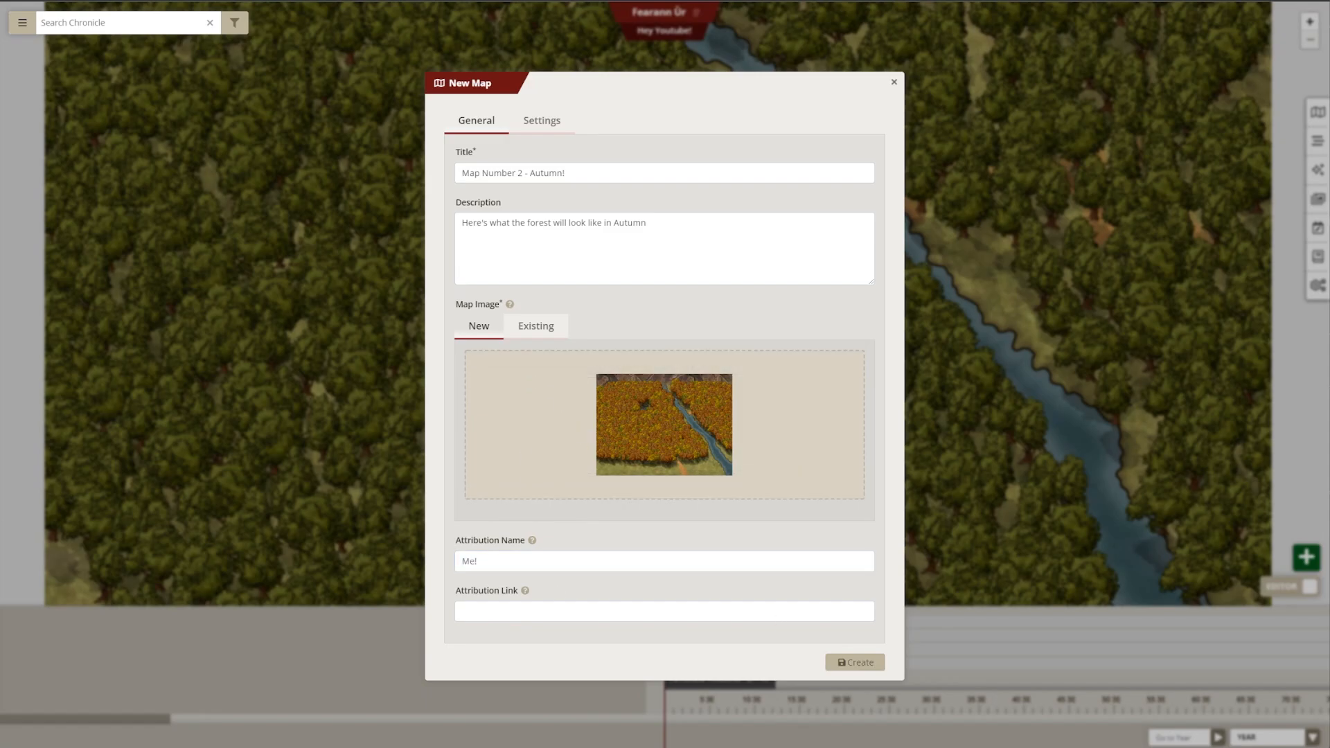
pyautogui.click(550, 119)
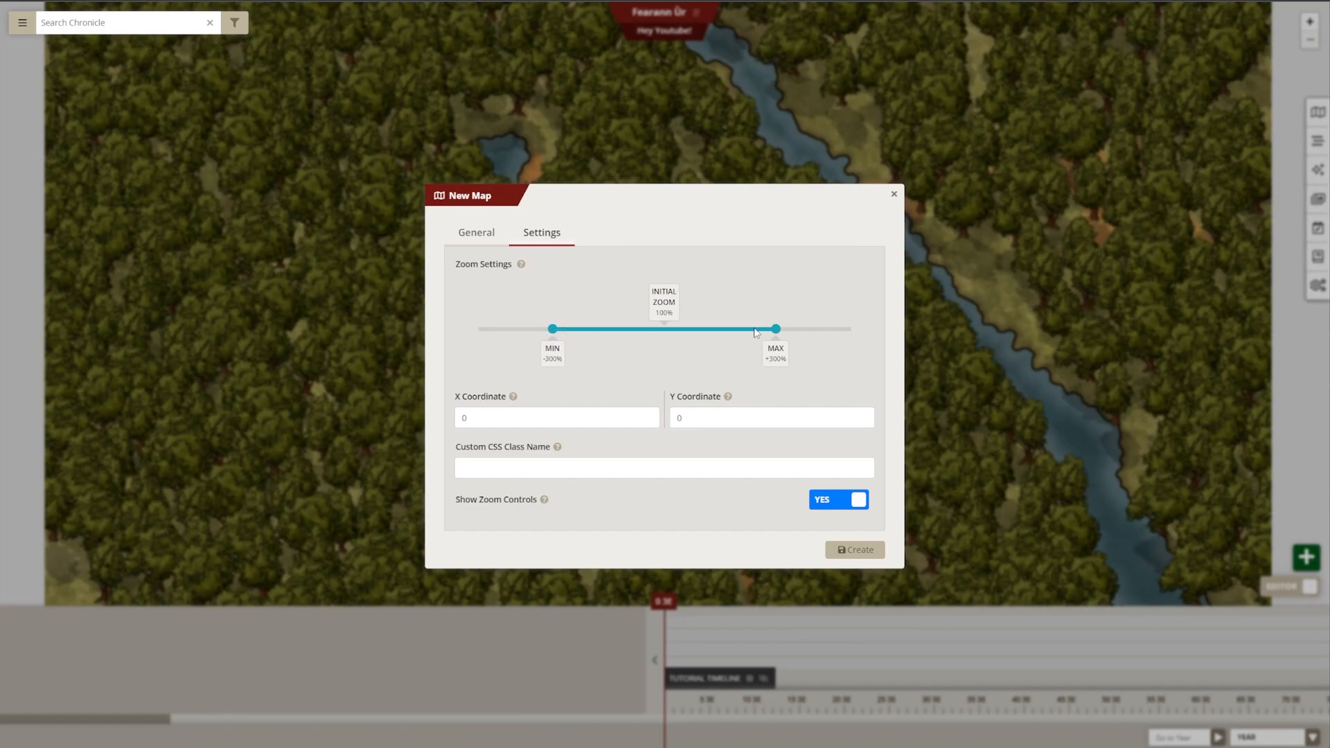
pyautogui.moveTo(778, 331); pyautogui.dragTo(716, 333)
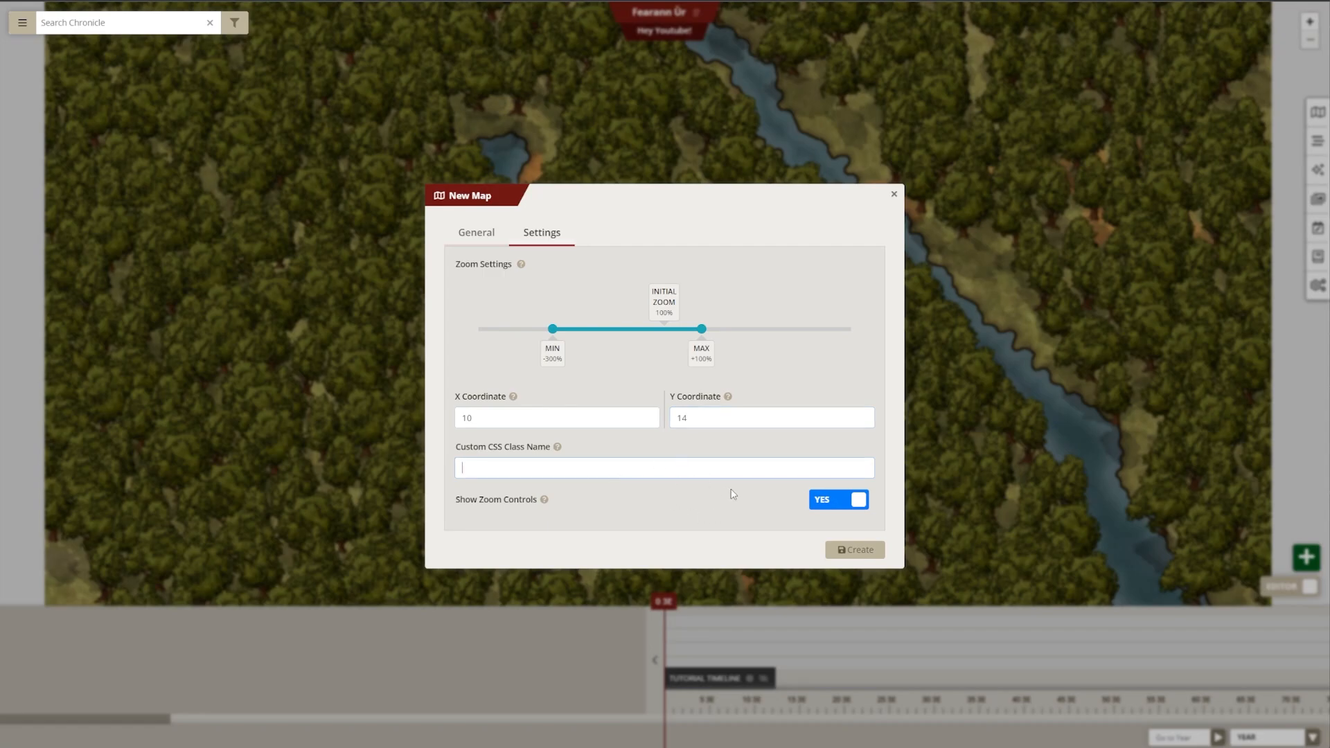
pyautogui.click(857, 550)
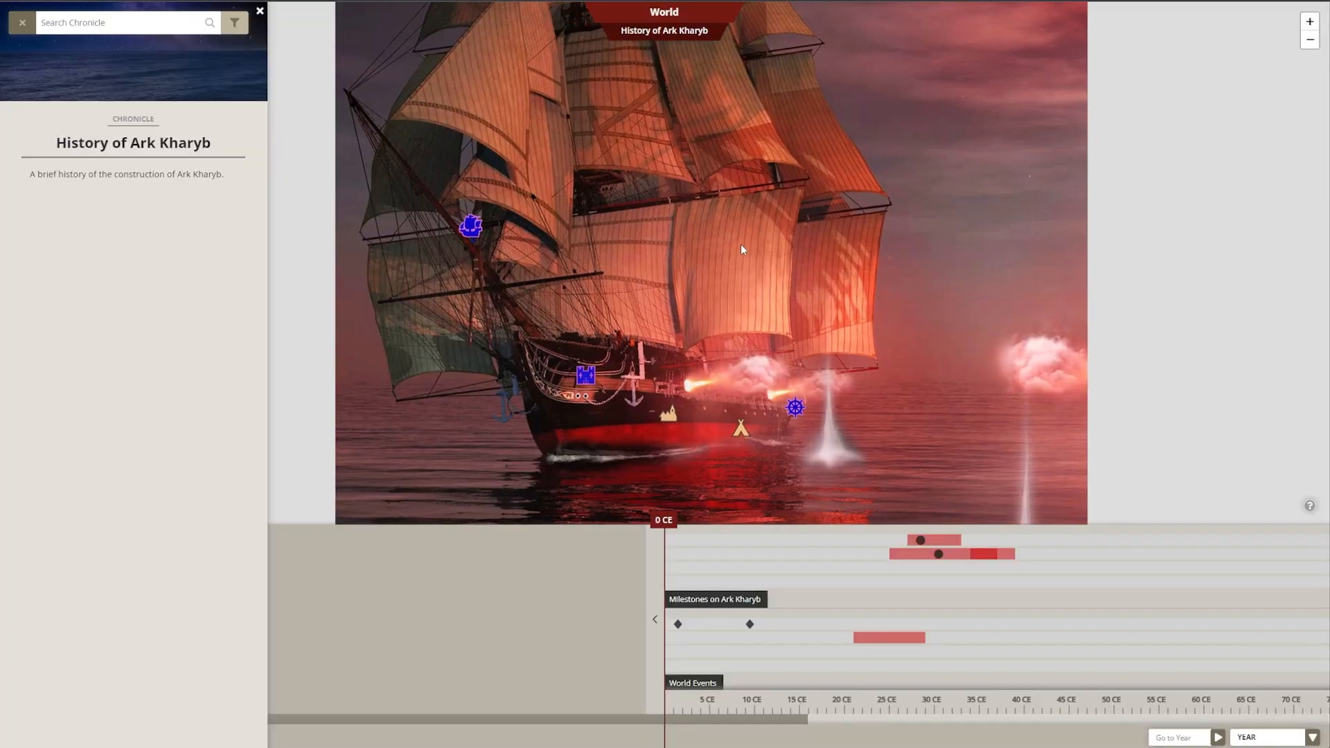
# Explore the map and timeline events in the History of Ark Kharyb Chronicle
pyautogui.moveTo(741, 245); pyautogui.dragTo(768, 253)
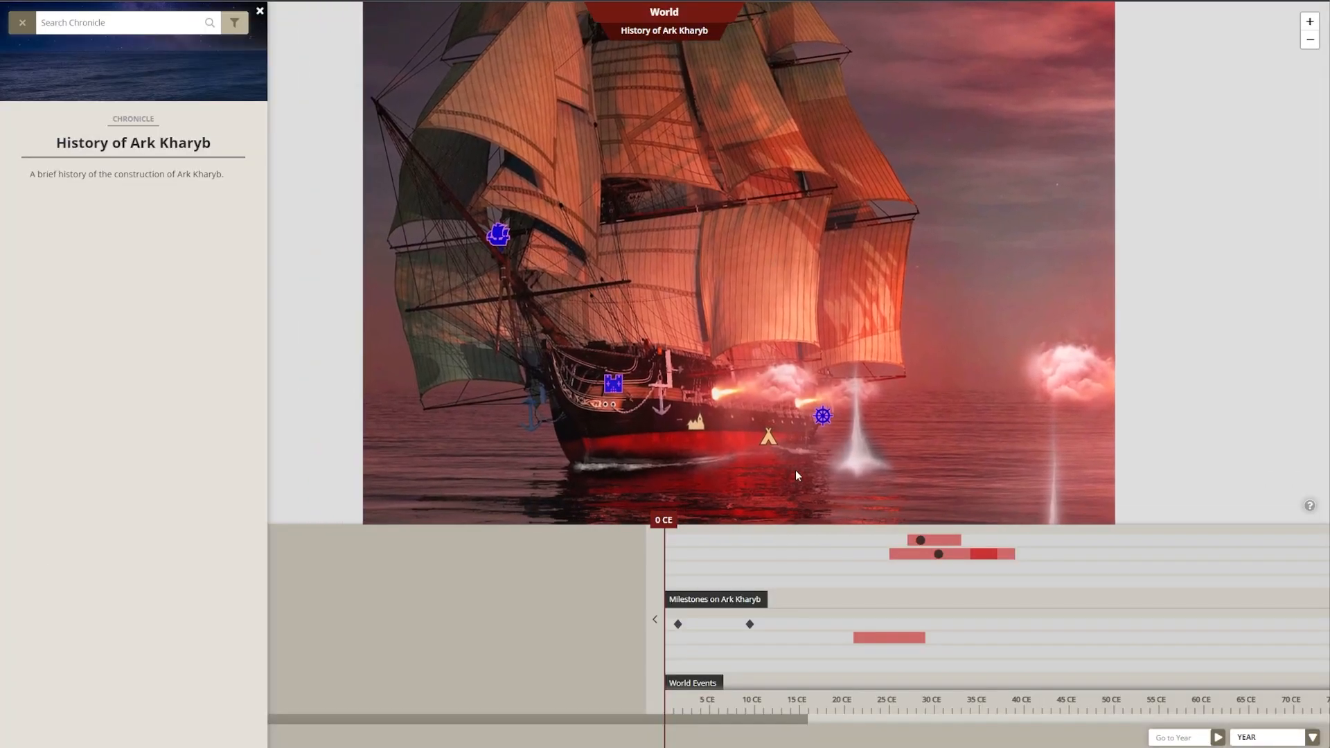
pyautogui.click(875, 639)
pyautogui.click(915, 554)
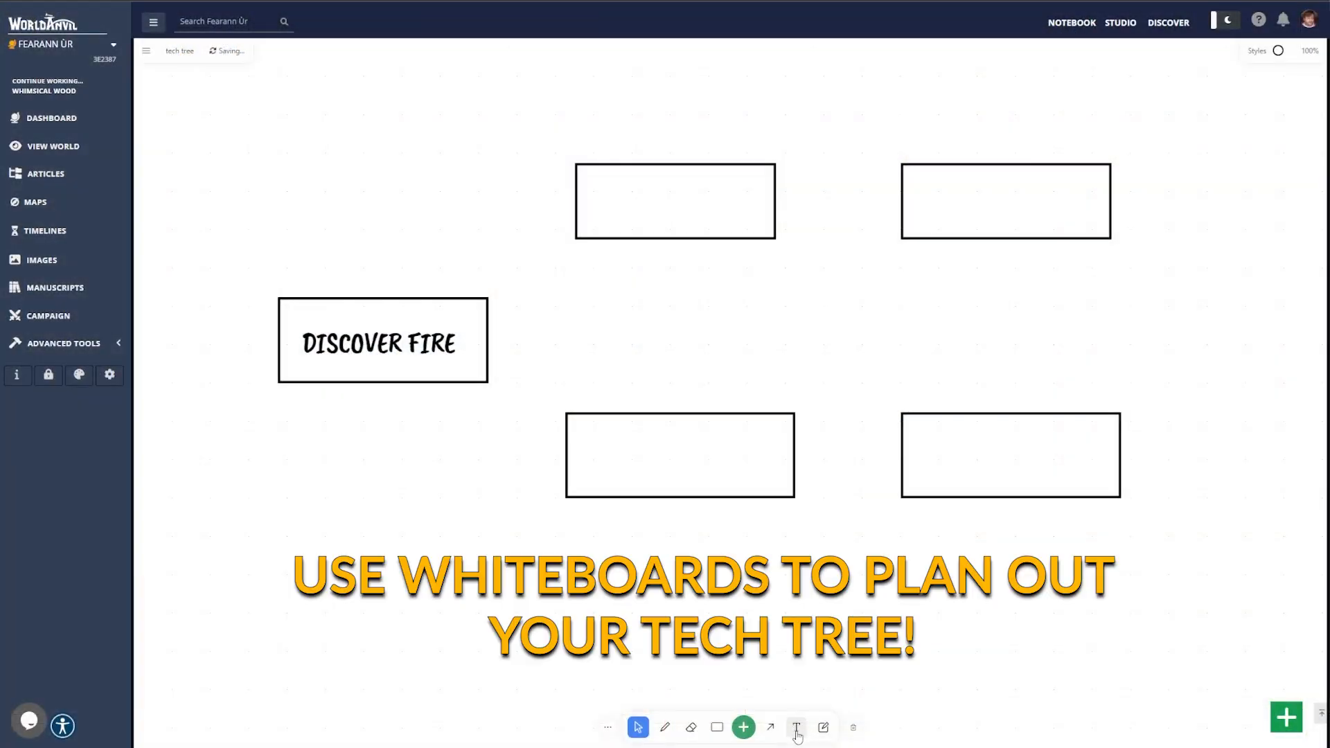
# On the tech tree whiteboard, label the lower middle box AGRICULTURE and the upper middle box POTTERY
pyautogui.click(796, 726)
pyautogui.click(661, 201)
pyautogui.write('POTTERY')
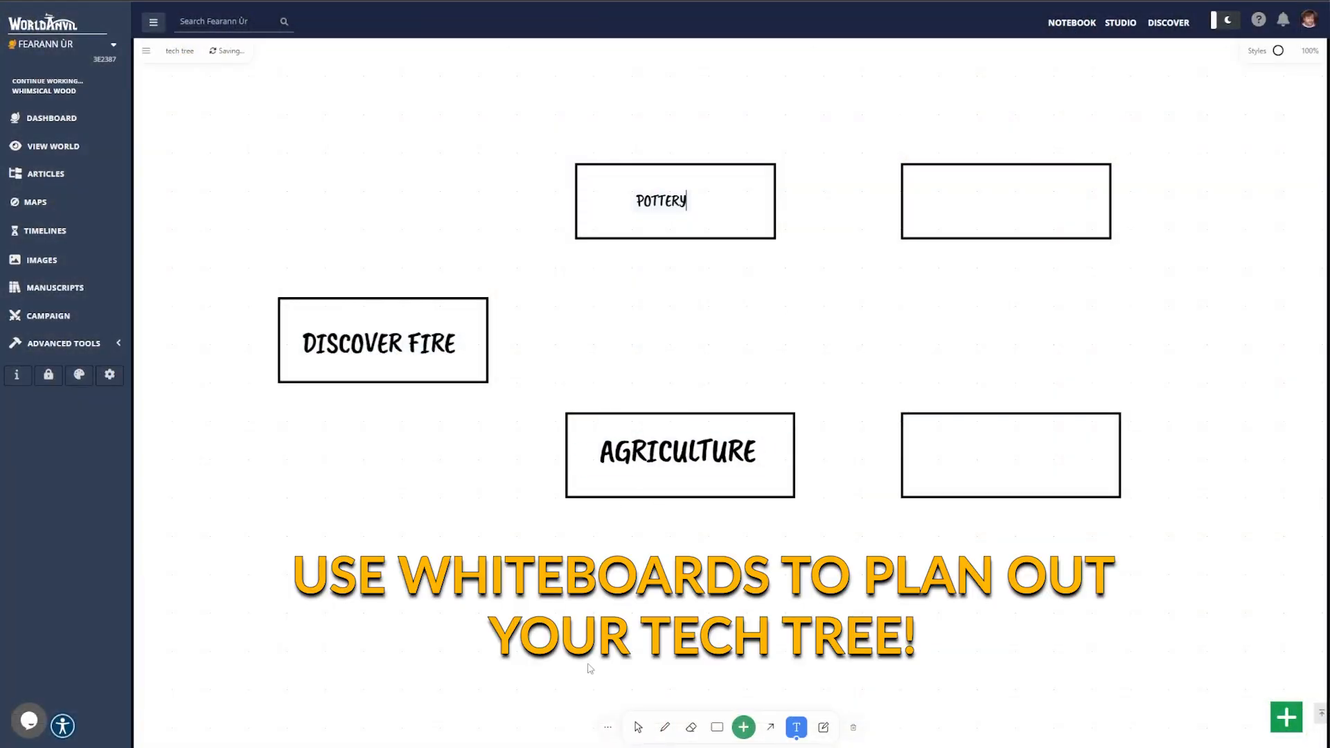
pyautogui.click(638, 727)
pyautogui.moveTo(692, 214)
pyautogui.mouseDown()
pyautogui.moveTo(760, 240)
pyautogui.moveTo(674, 198)
pyautogui.mouseUp()
# Label the box beside POTTERY on the tech tree whiteboard LASER GUNS
pyautogui.click(797, 727)
pyautogui.click(939, 200)
pyautogui.write('LASER GUNS')
pyautogui.press('Escape')
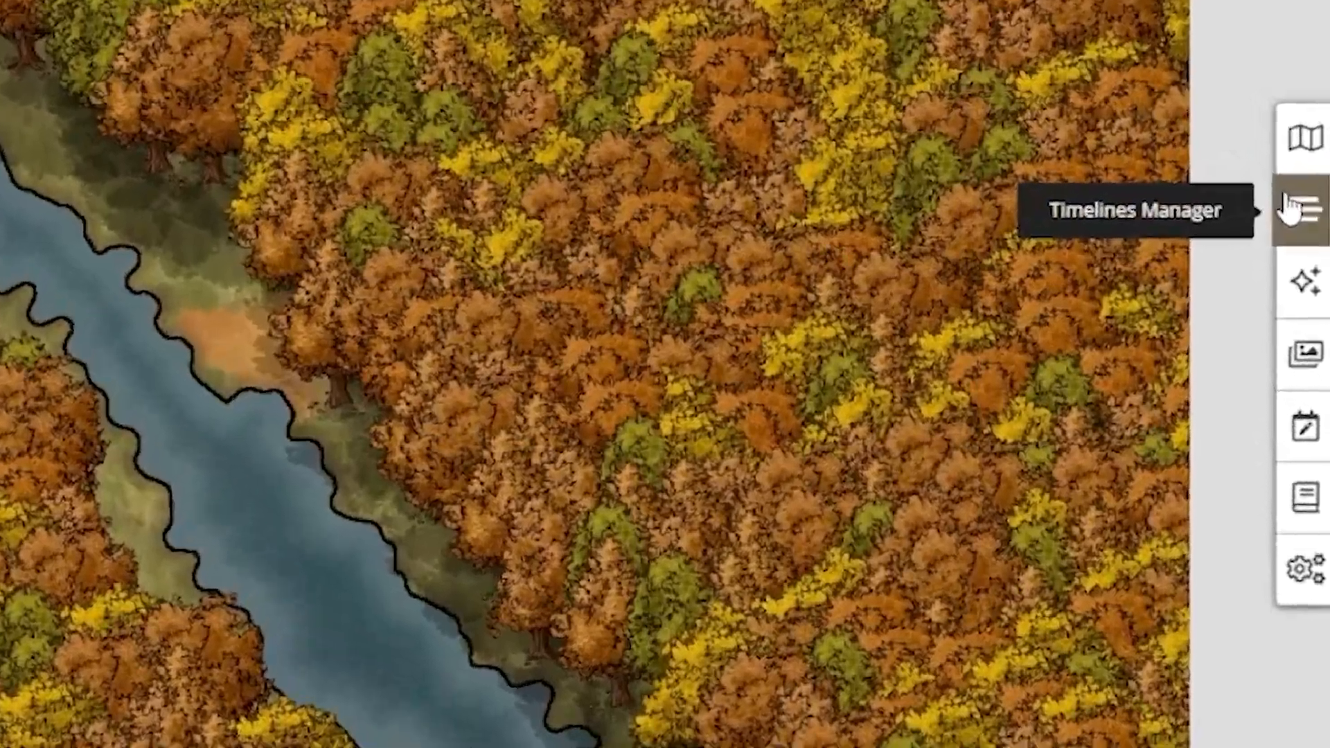
# Open the Timelines Manager and try hiding TUTORIAL TIMELINE, then show it again
pyautogui.click(1288, 208)
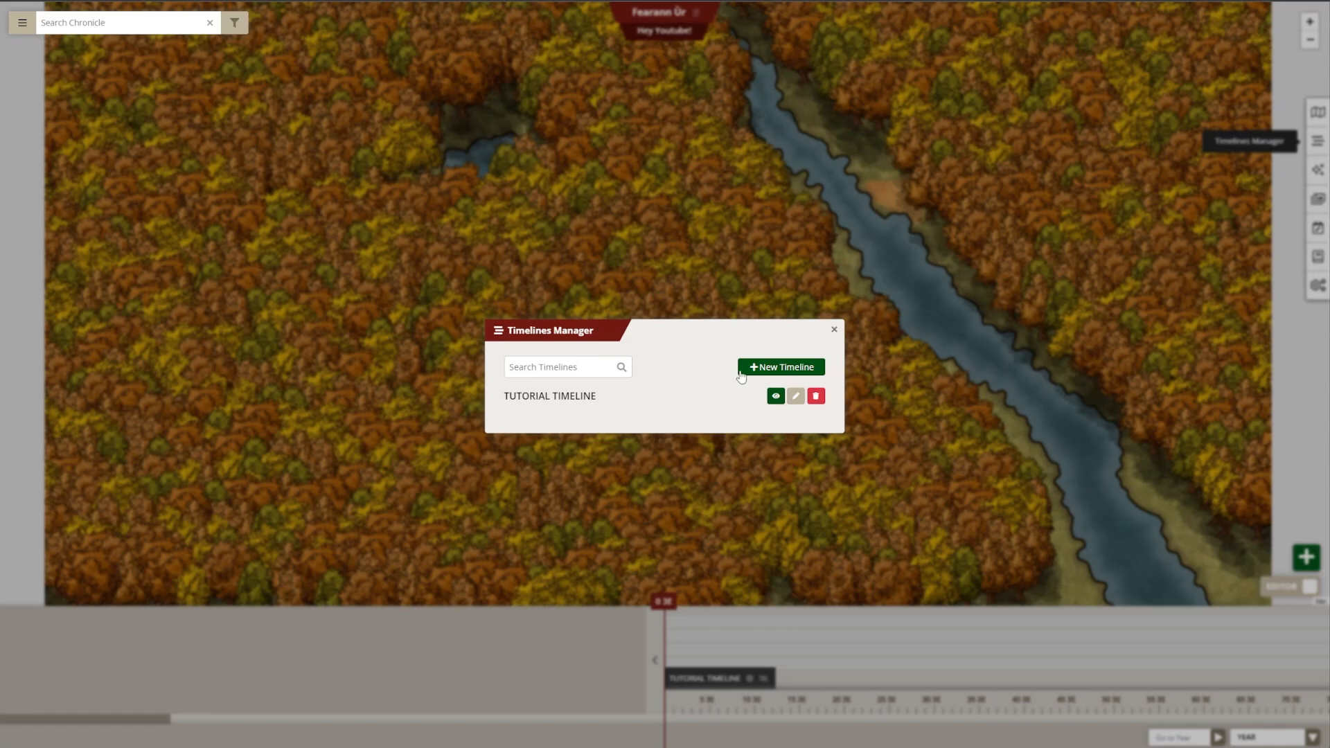
pyautogui.click(775, 395)
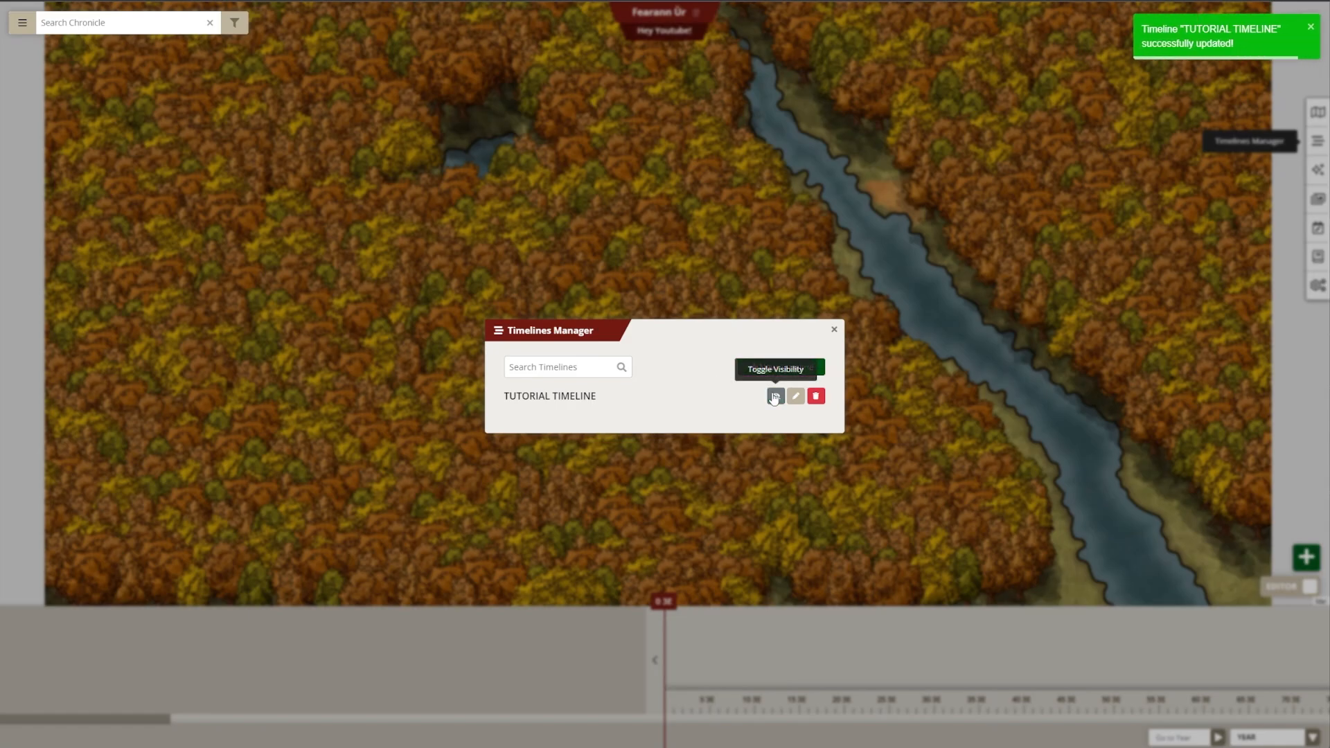
pyautogui.click(775, 395)
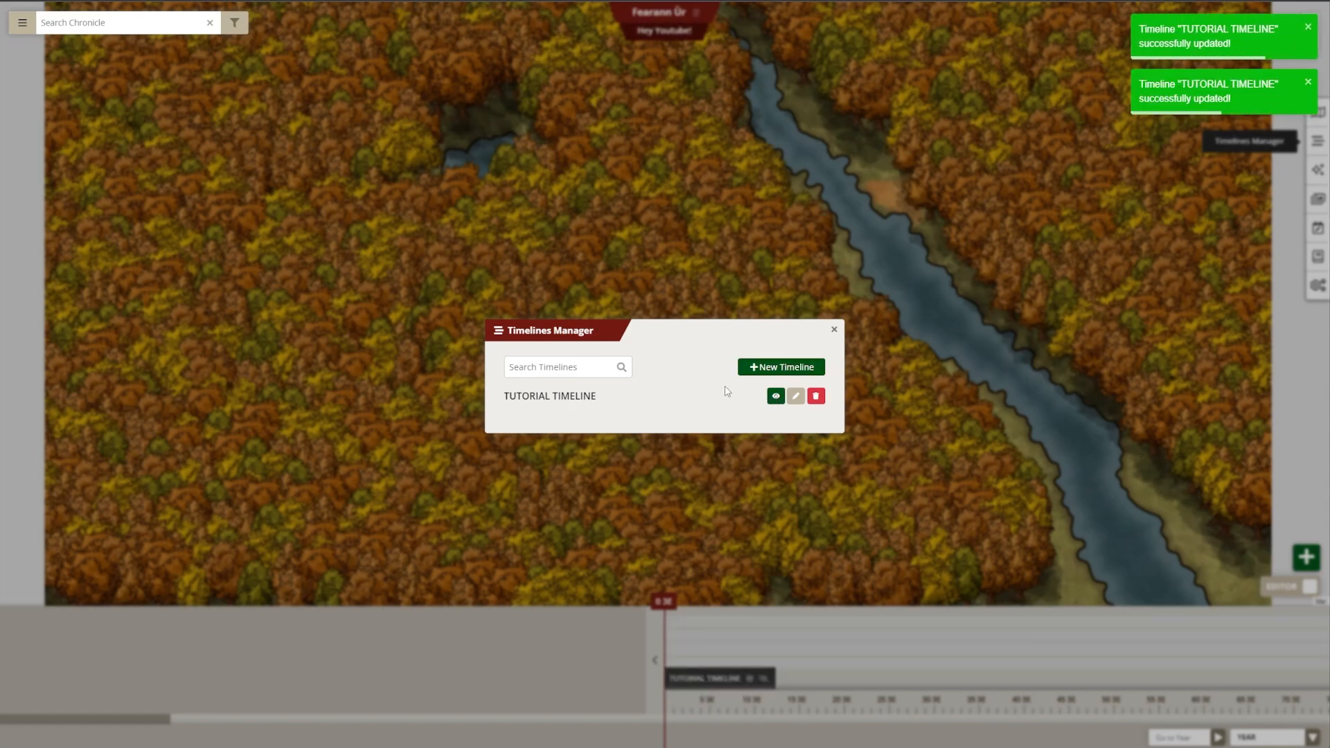
# Create a private timeline titled "TIMELINE 2 :)" with access only for the Adventurers of The Chronicles of Fearann Ur Party subscriber group
pyautogui.click(758, 371)
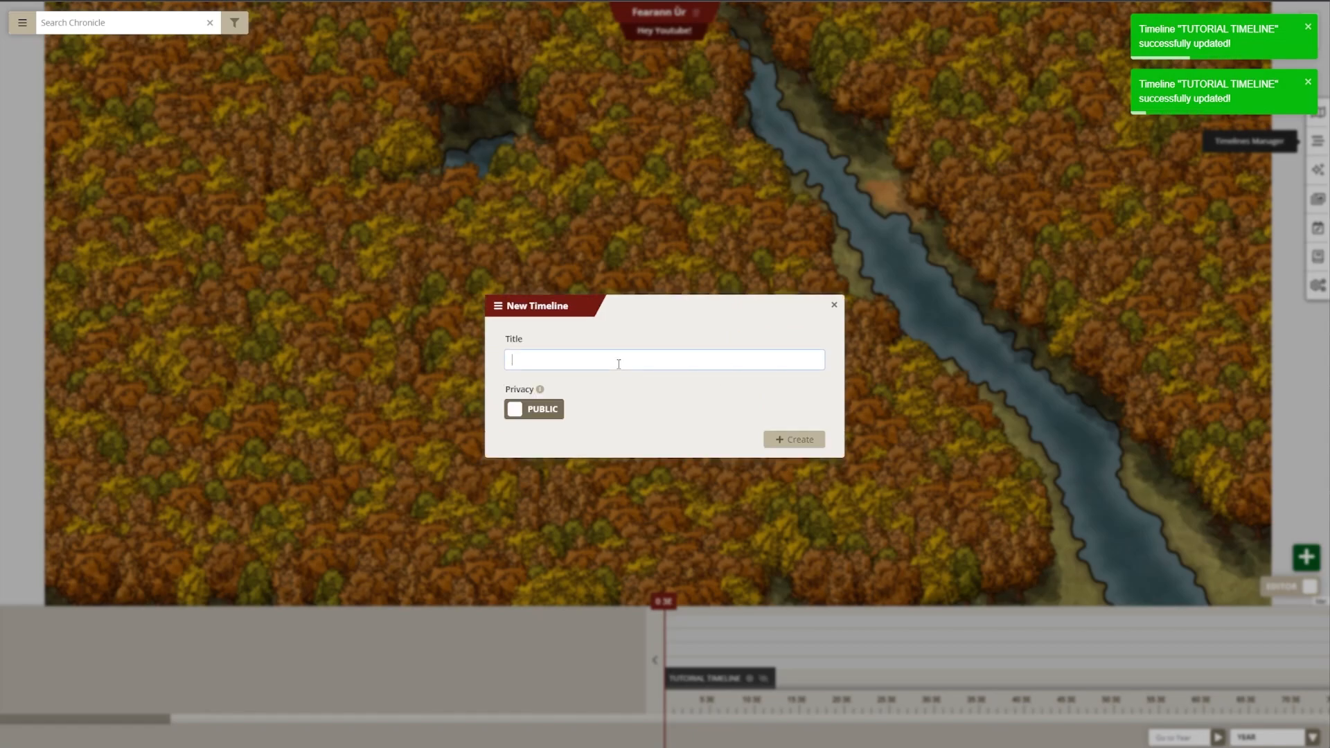
pyautogui.write('TIMELINE 2 :)')
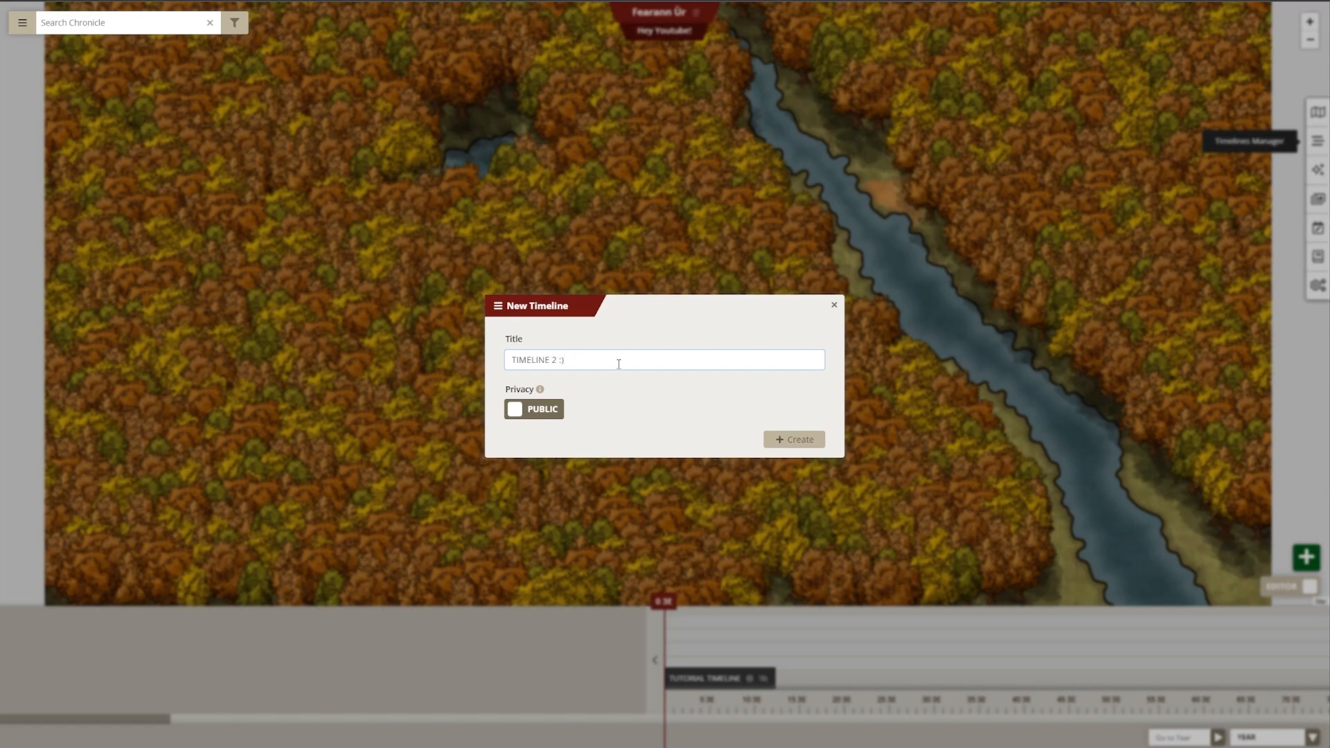
pyautogui.click(547, 410)
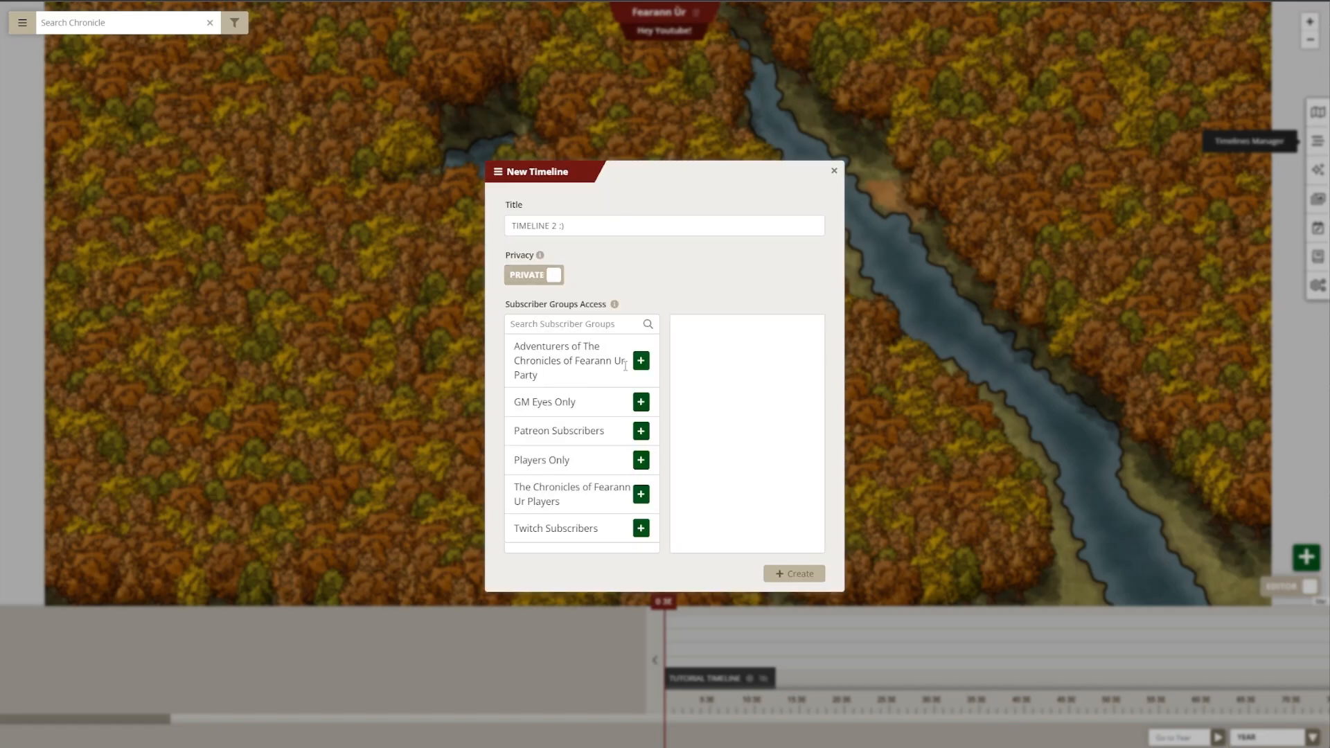
pyautogui.click(638, 362)
pyautogui.click(640, 406)
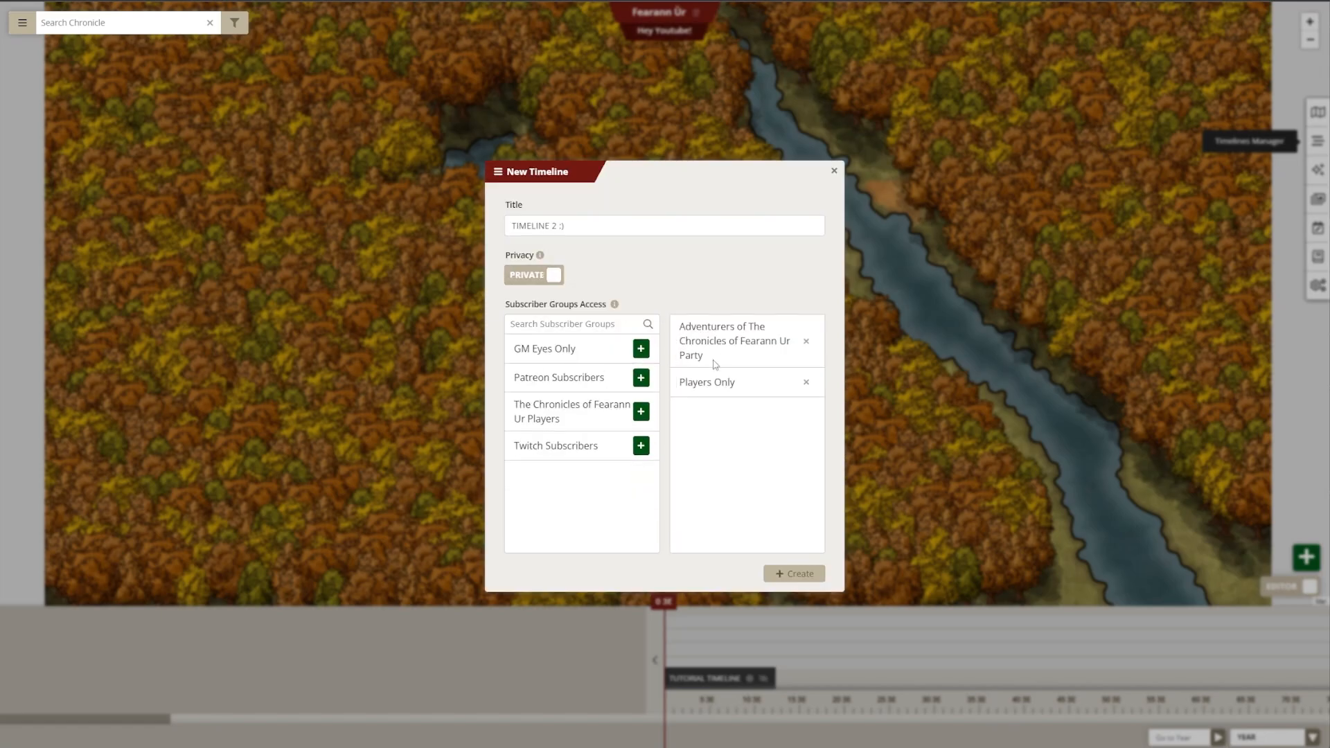
pyautogui.click(806, 383)
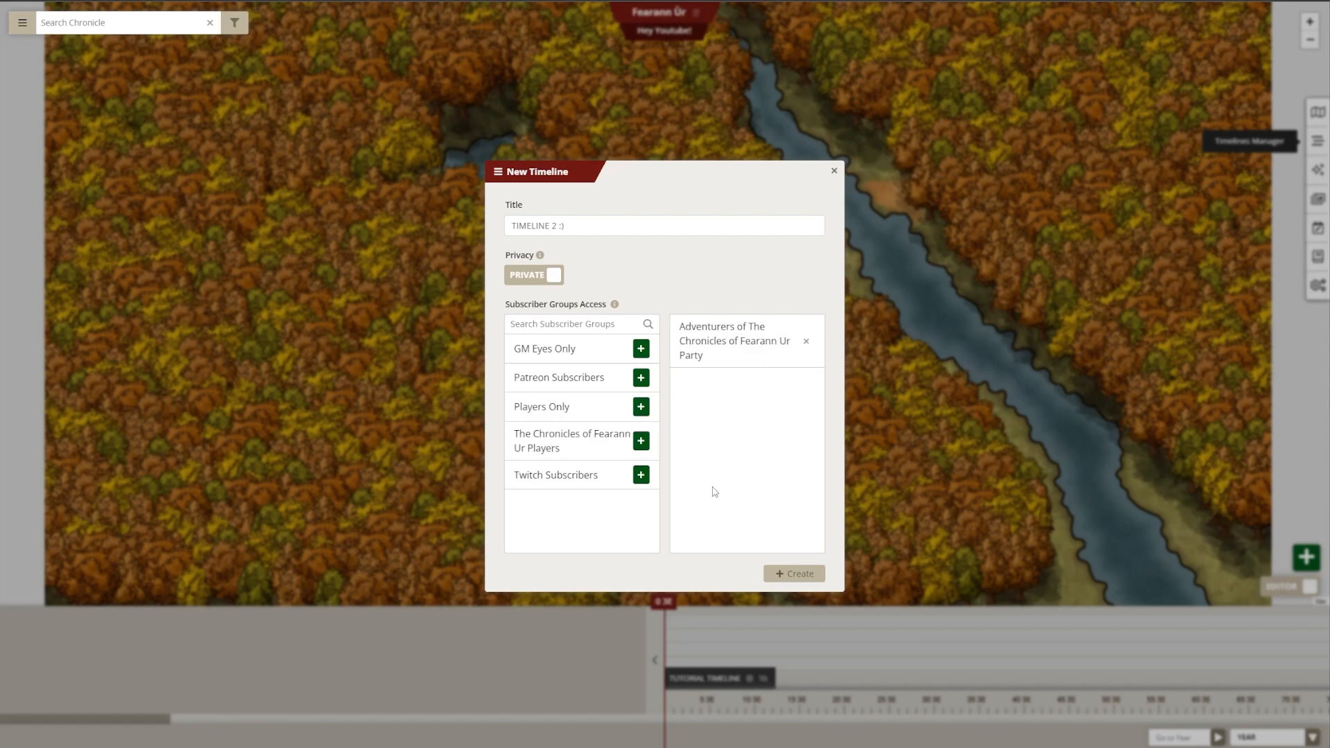
pyautogui.click(790, 581)
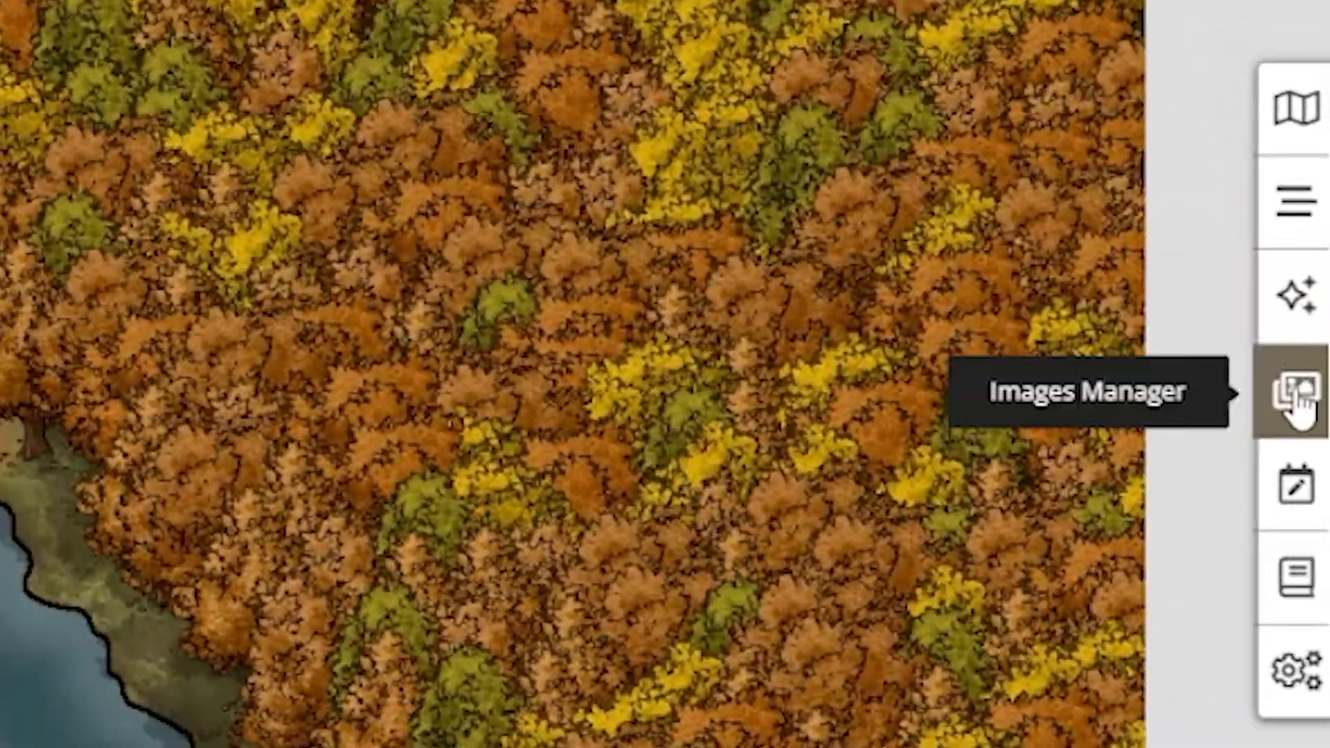
# Search the Chronicle's images for "co" and clear the search text
pyautogui.click(1297, 395)
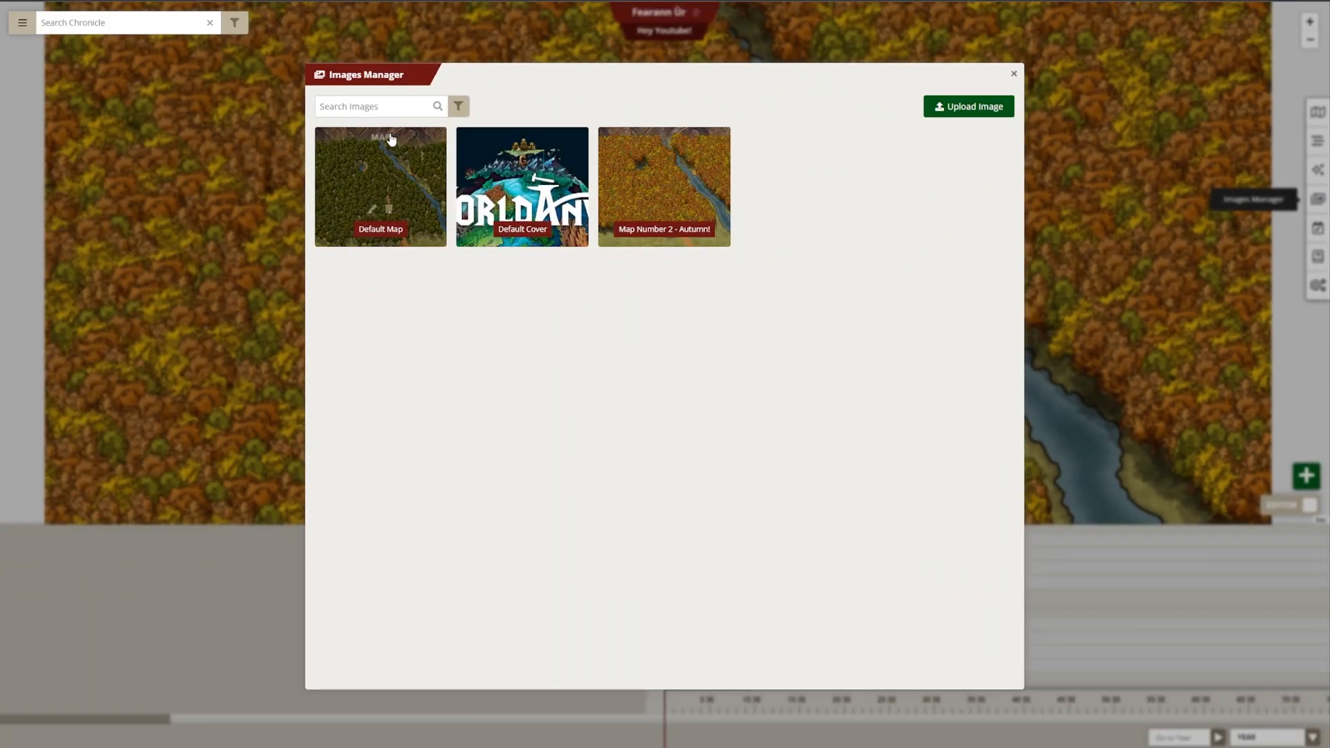
pyautogui.click(365, 105)
pyautogui.write('co')
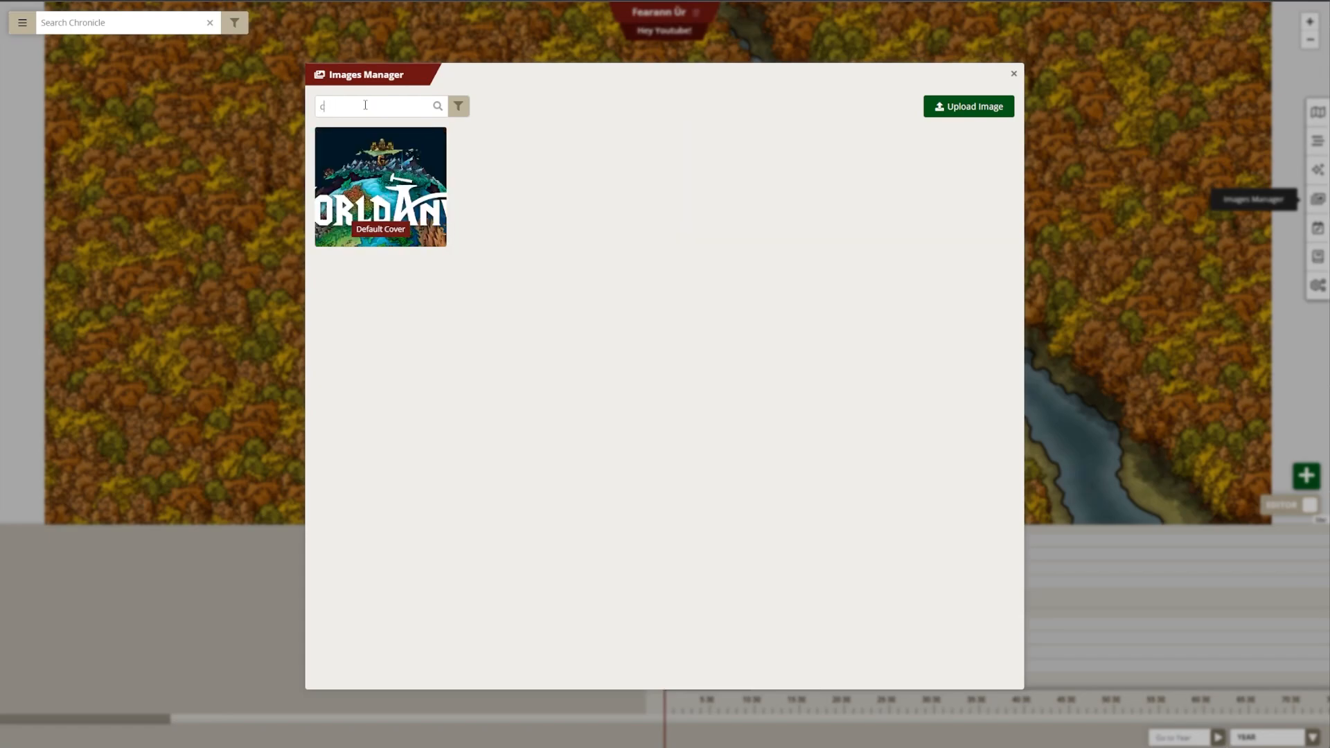
pyautogui.press('BackSpace')
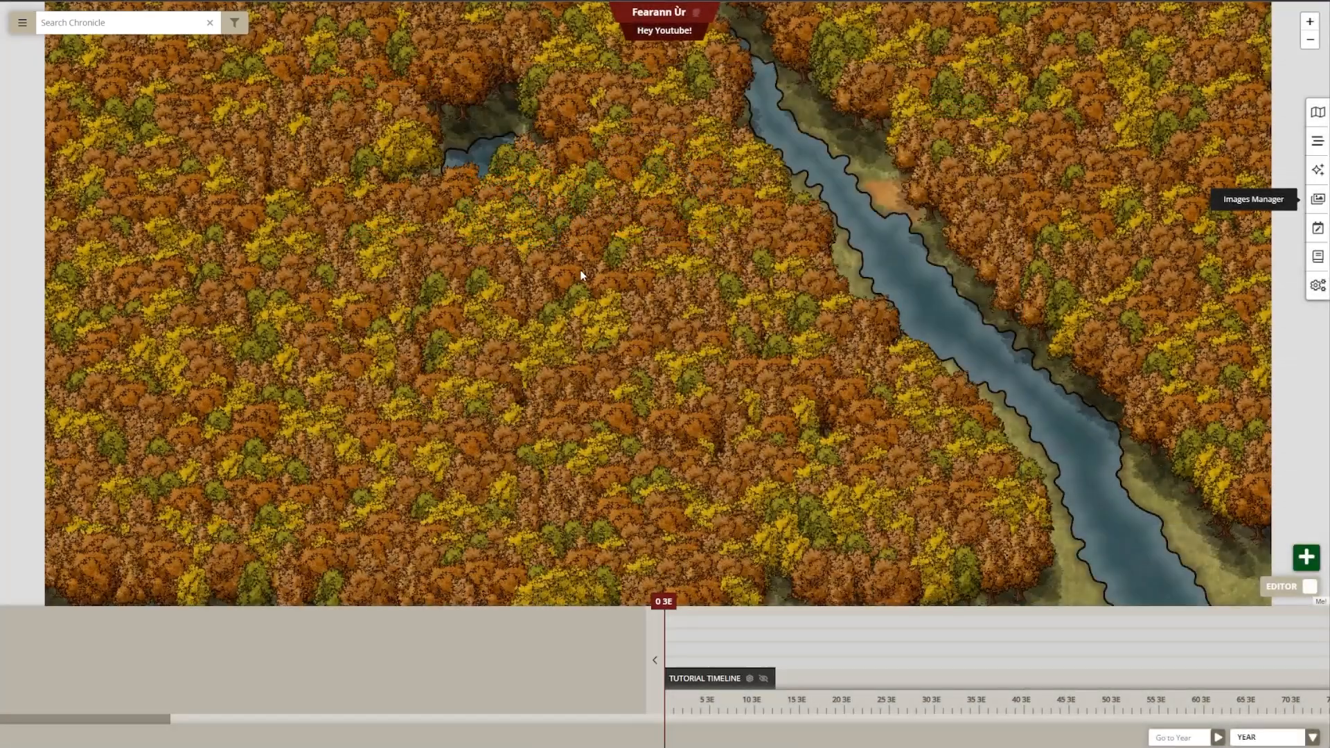
pyautogui.moveTo(583, 272)
pyautogui.mouseDown()
pyautogui.moveTo(622, 293)
pyautogui.moveTo(511, 288)
pyautogui.moveTo(576, 296)
pyautogui.mouseUp()
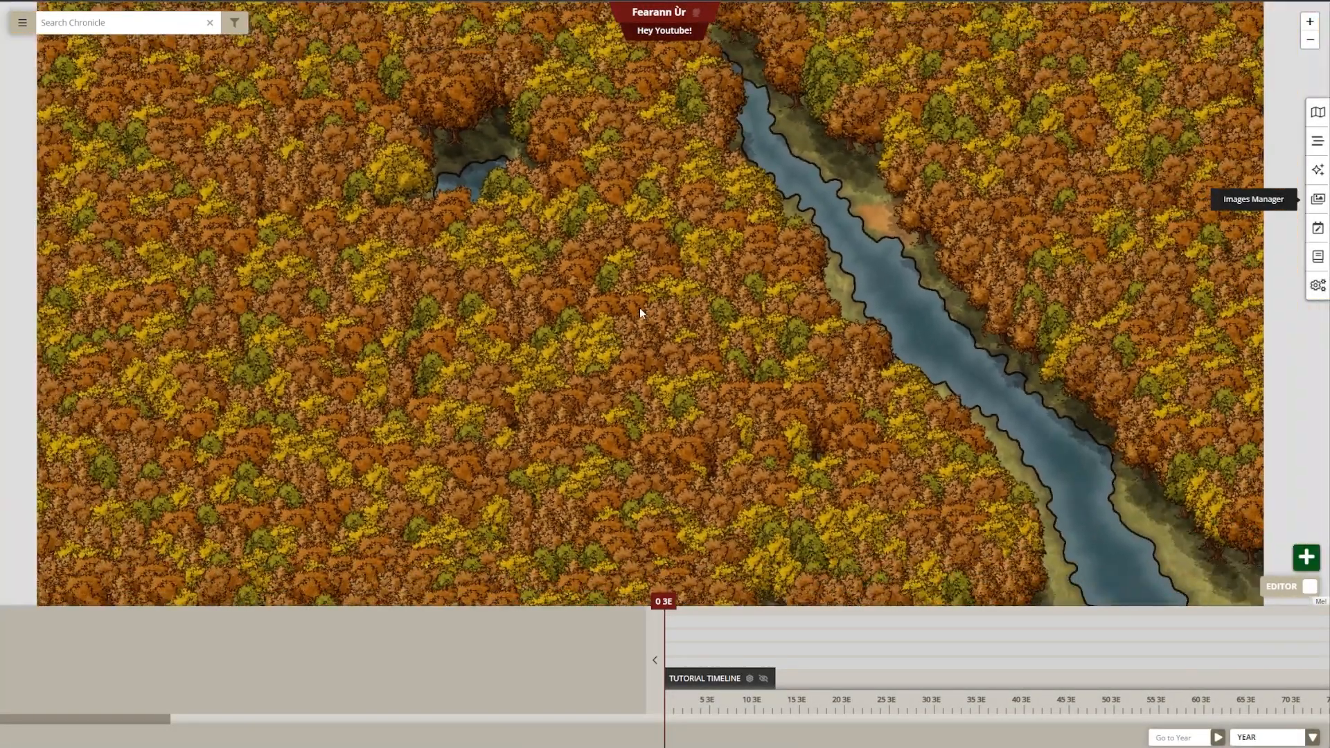
pyautogui.rightClick(639, 307)
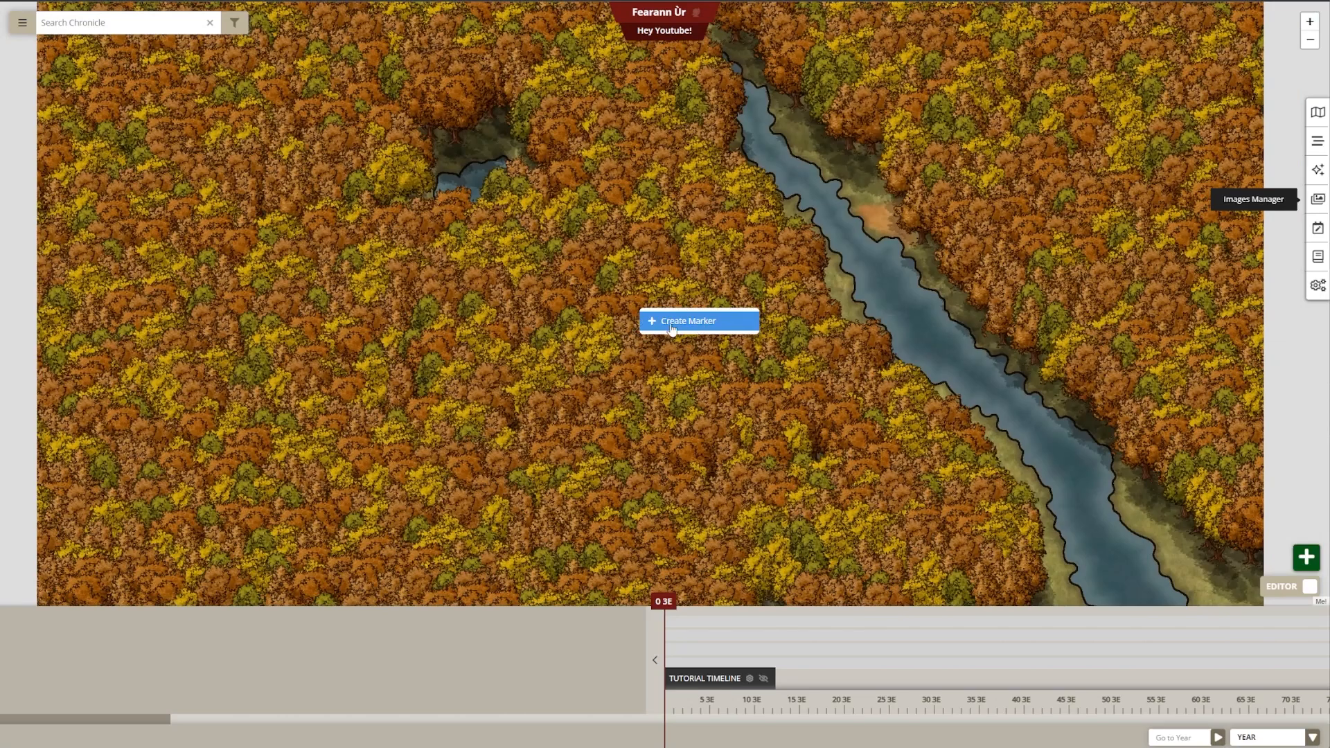
pyautogui.click(601, 266)
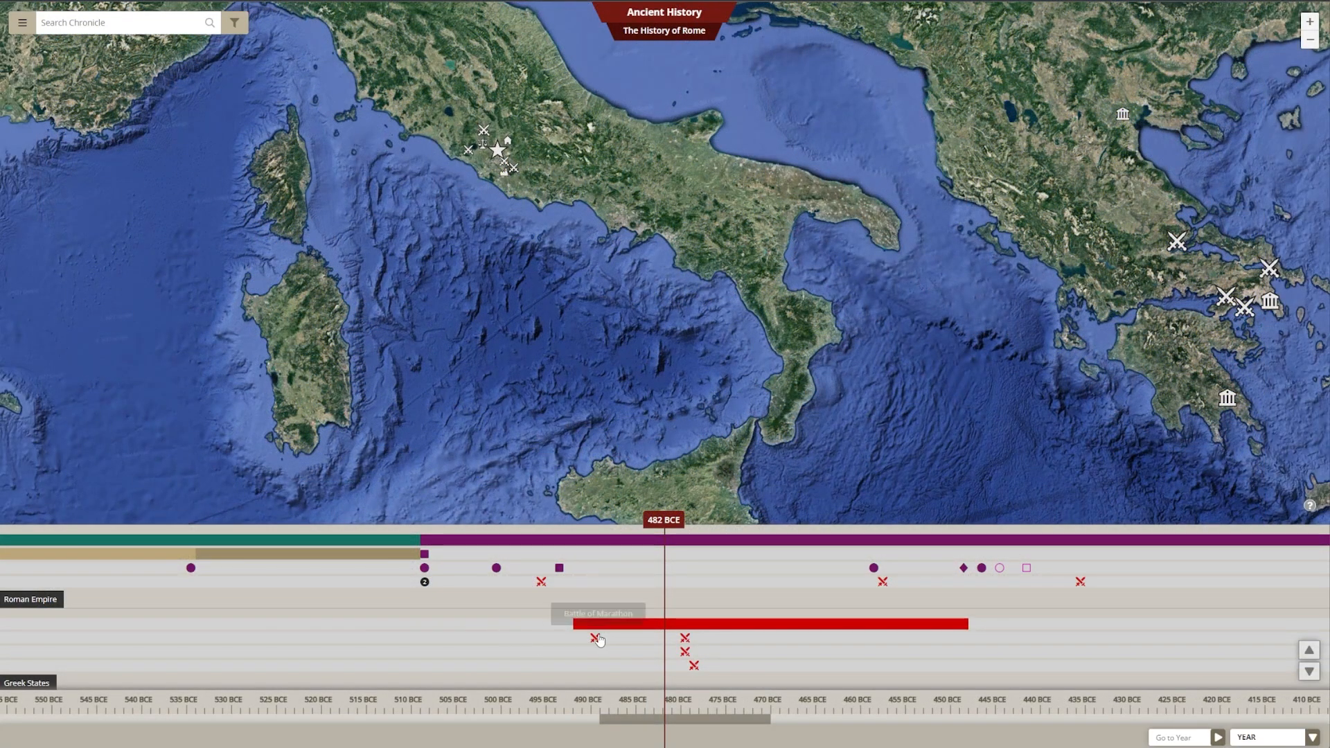
# Open the Battle of Marathon event on the timeline of The History of Rome Chronicle
pyautogui.click(594, 637)
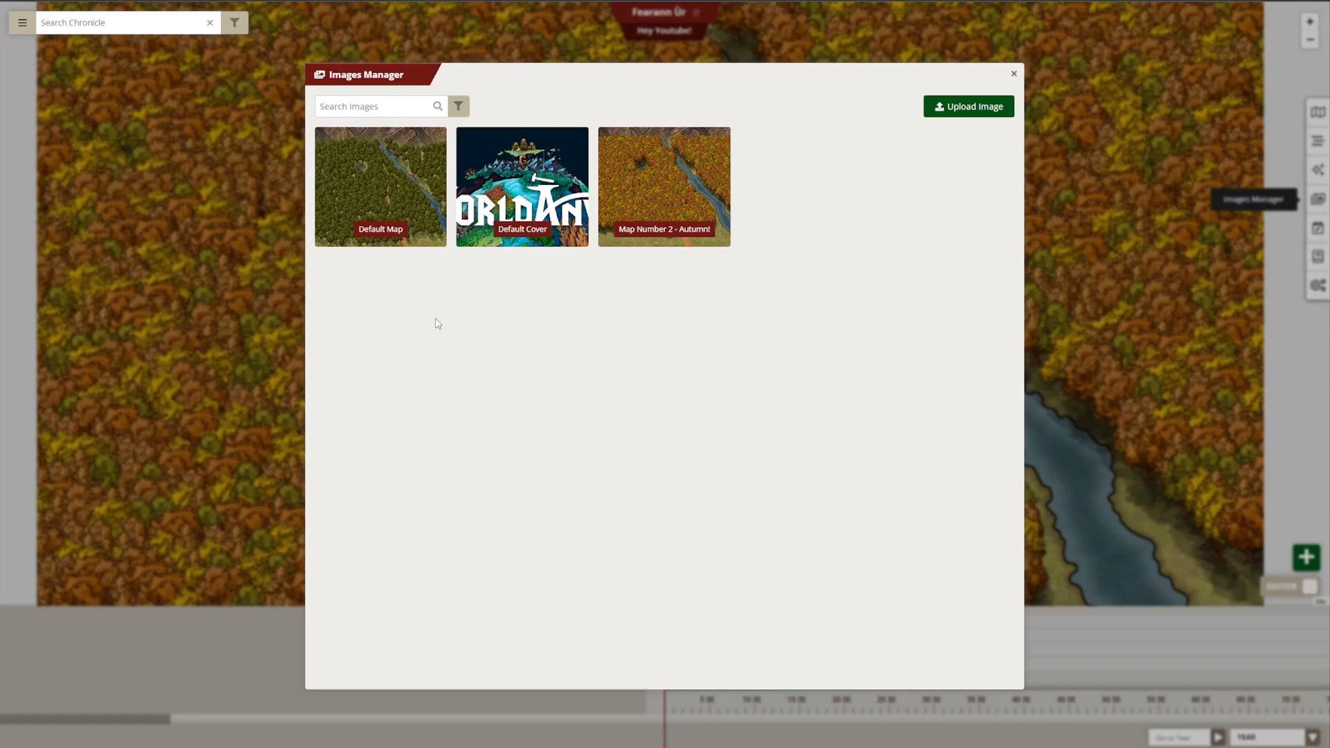
# Try changing the Default Map image's type to Cover
pyautogui.moveTo(405, 194)
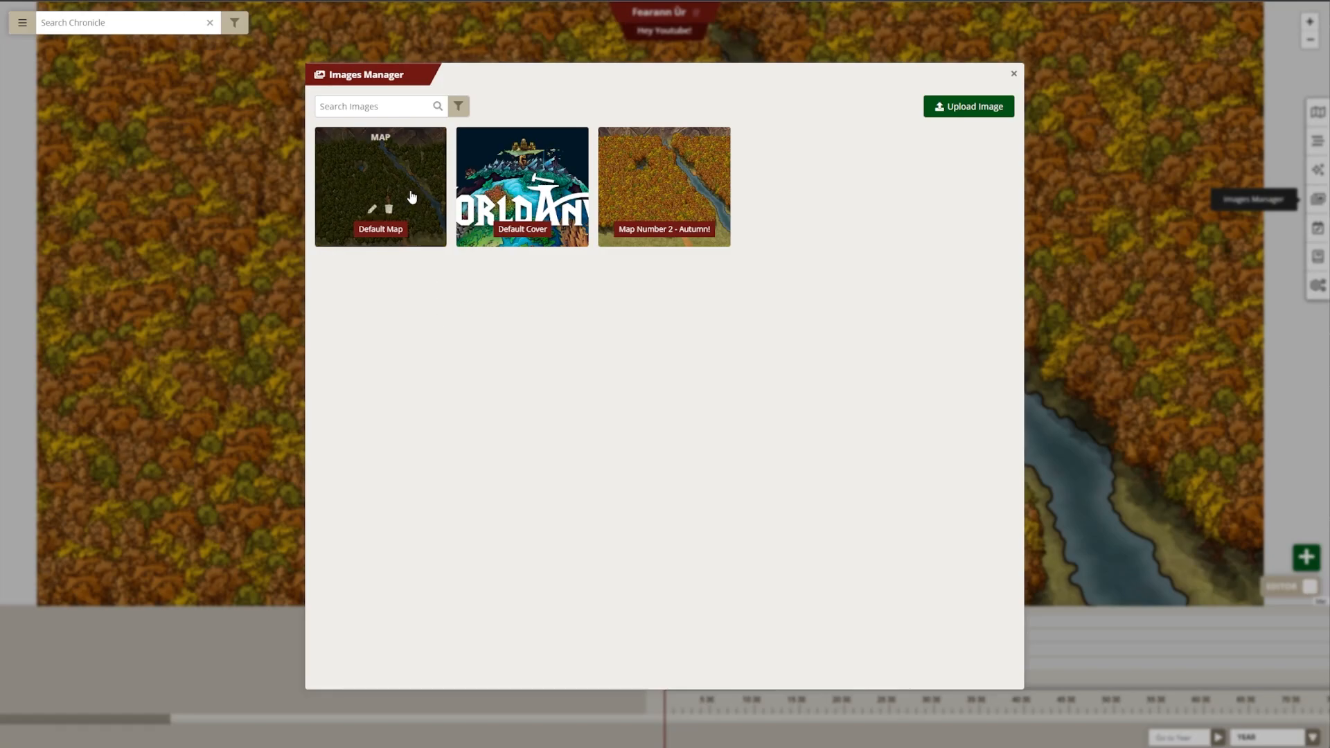
pyautogui.click(374, 210)
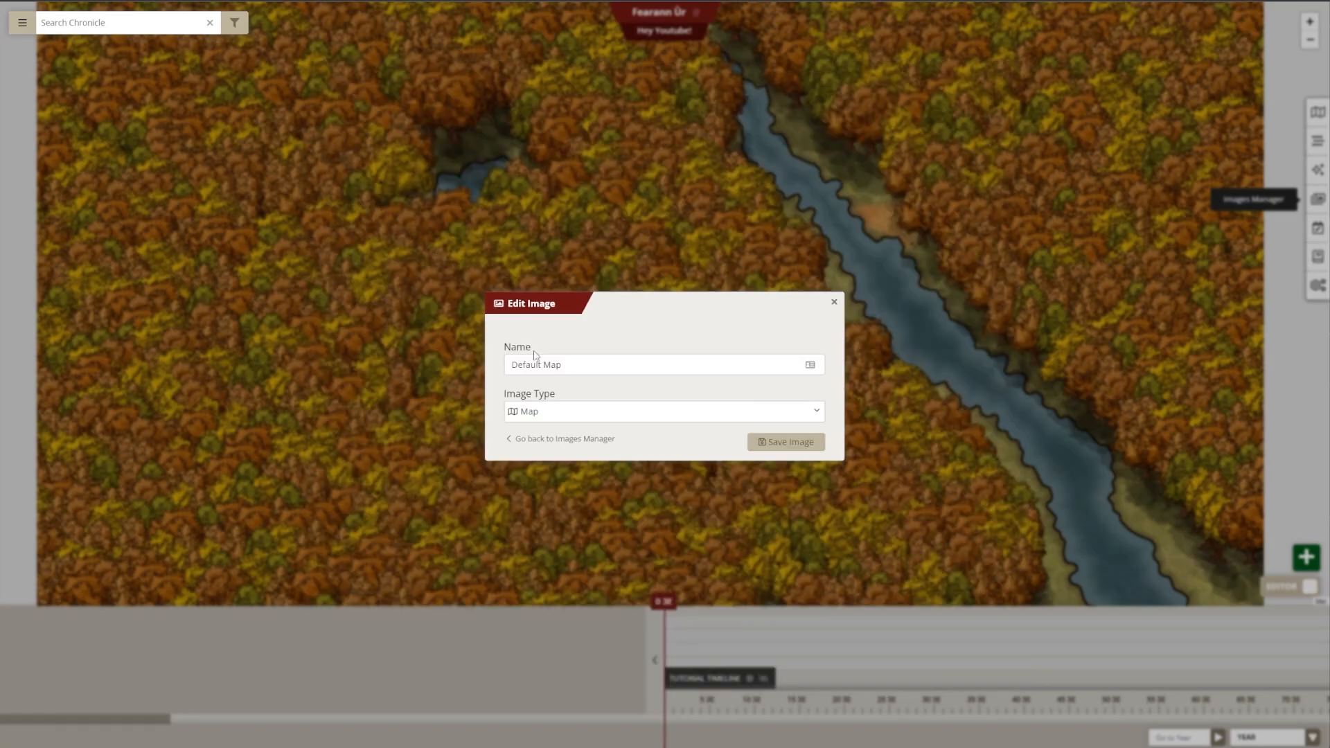
pyautogui.click(544, 412)
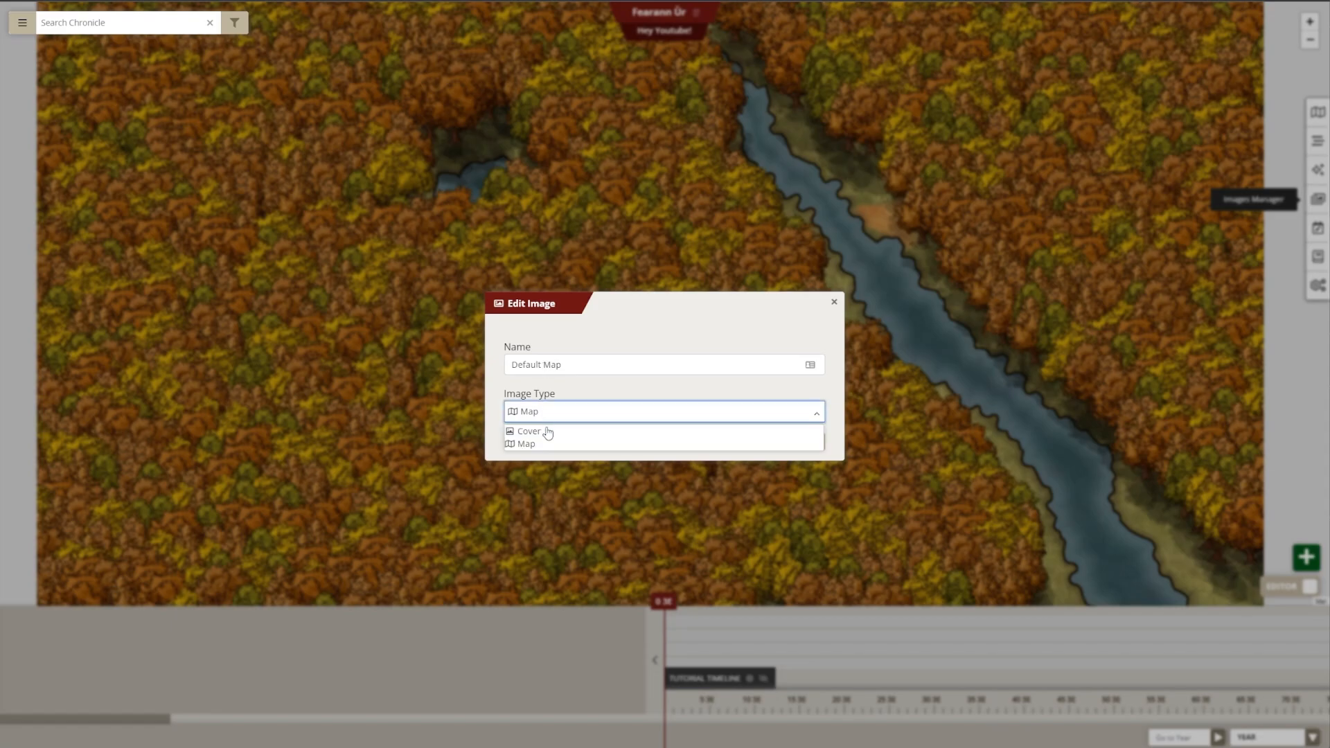
pyautogui.click(533, 432)
pyautogui.click(538, 413)
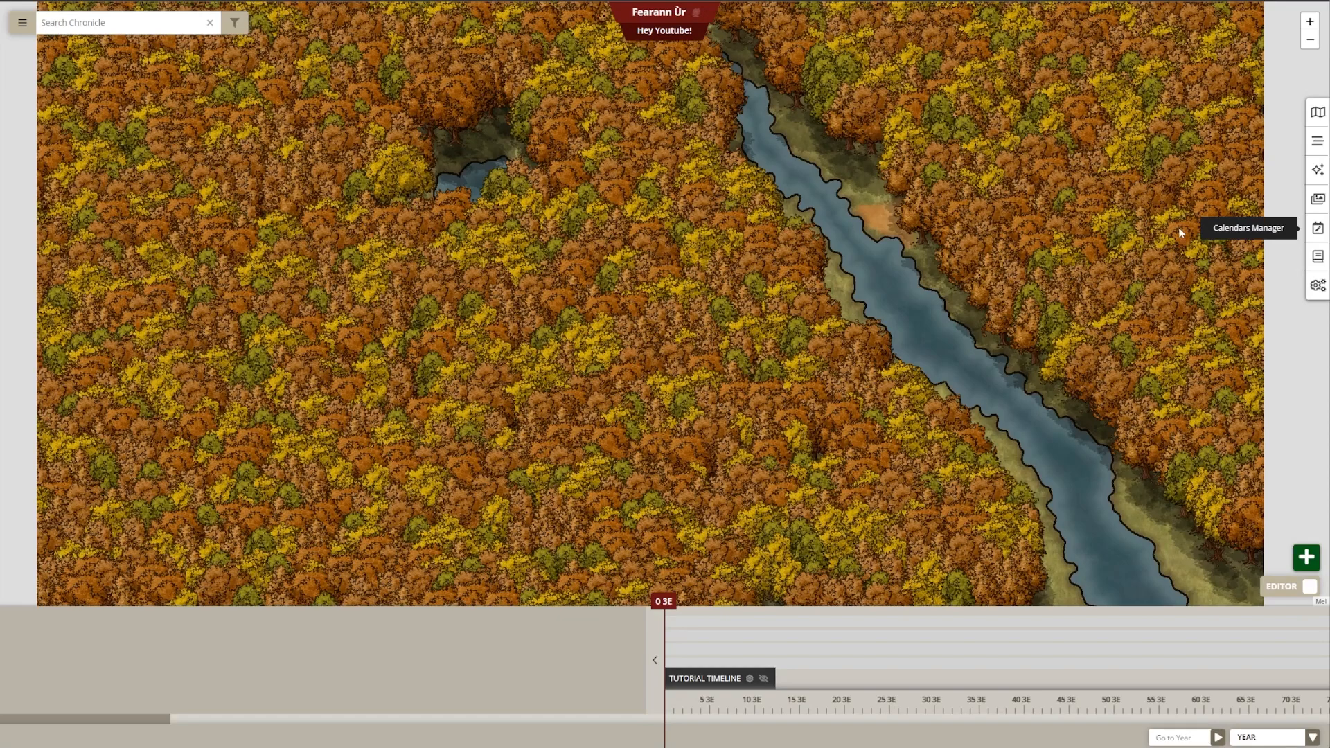
# Open the Calendars Manager
pyautogui.click(1314, 232)
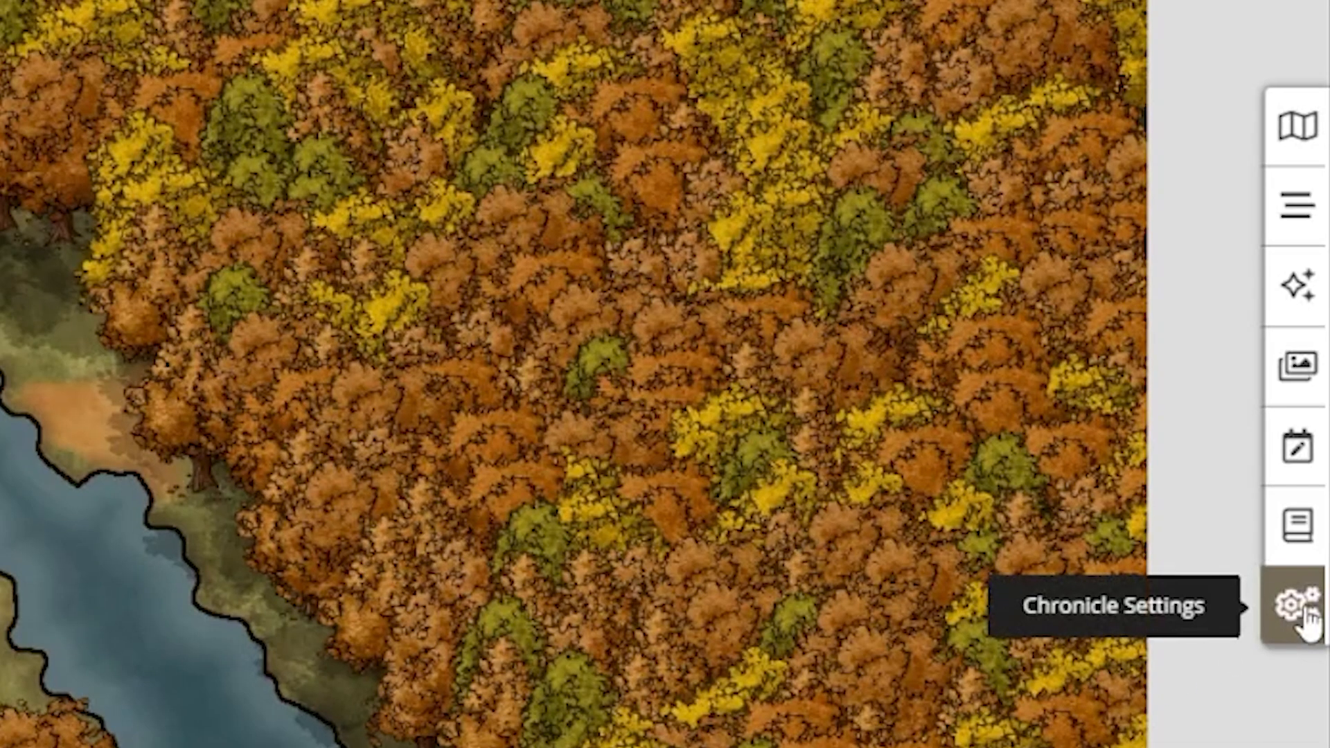
# Try entering "How are you?" in the Chronicle settings' title and preview Map Number 2 - Autumn! as the default map
pyautogui.click(1298, 611)
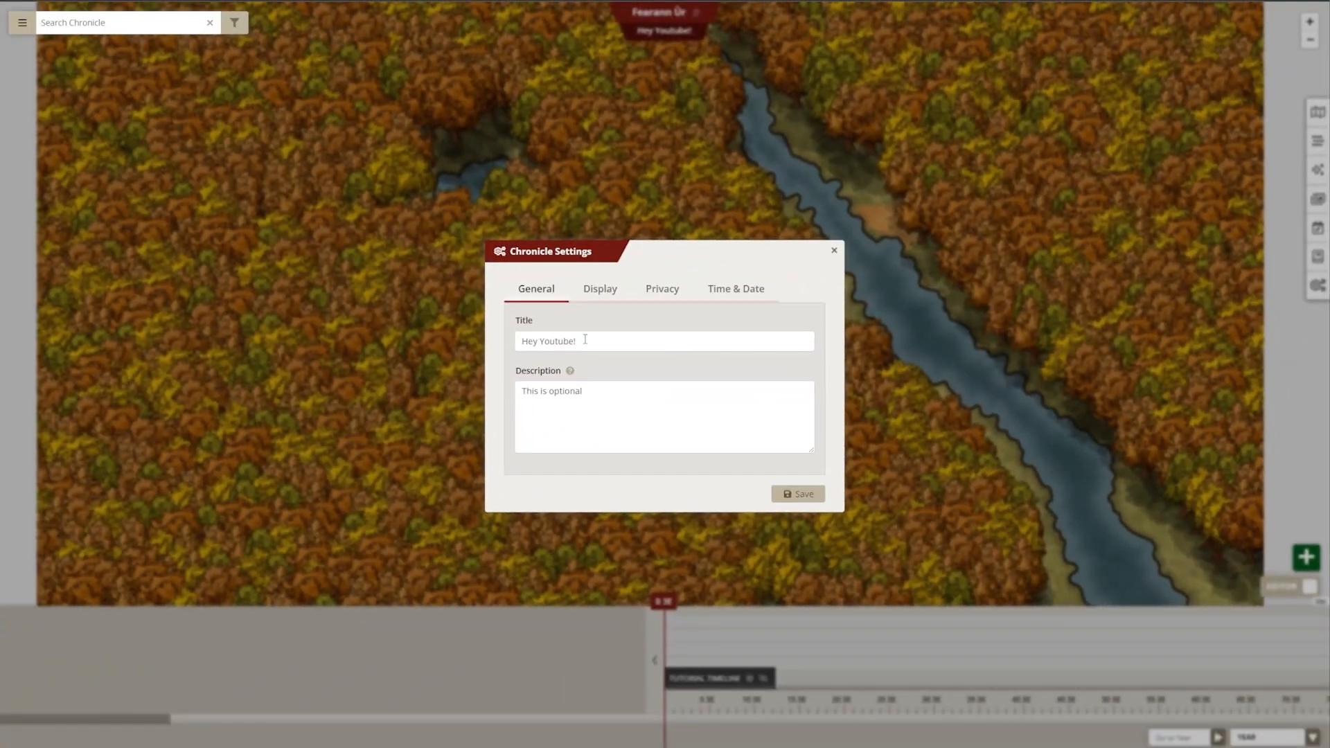
pyautogui.click(585, 340)
pyautogui.write('How are you?')
pyautogui.click(624, 389)
pyautogui.click(614, 290)
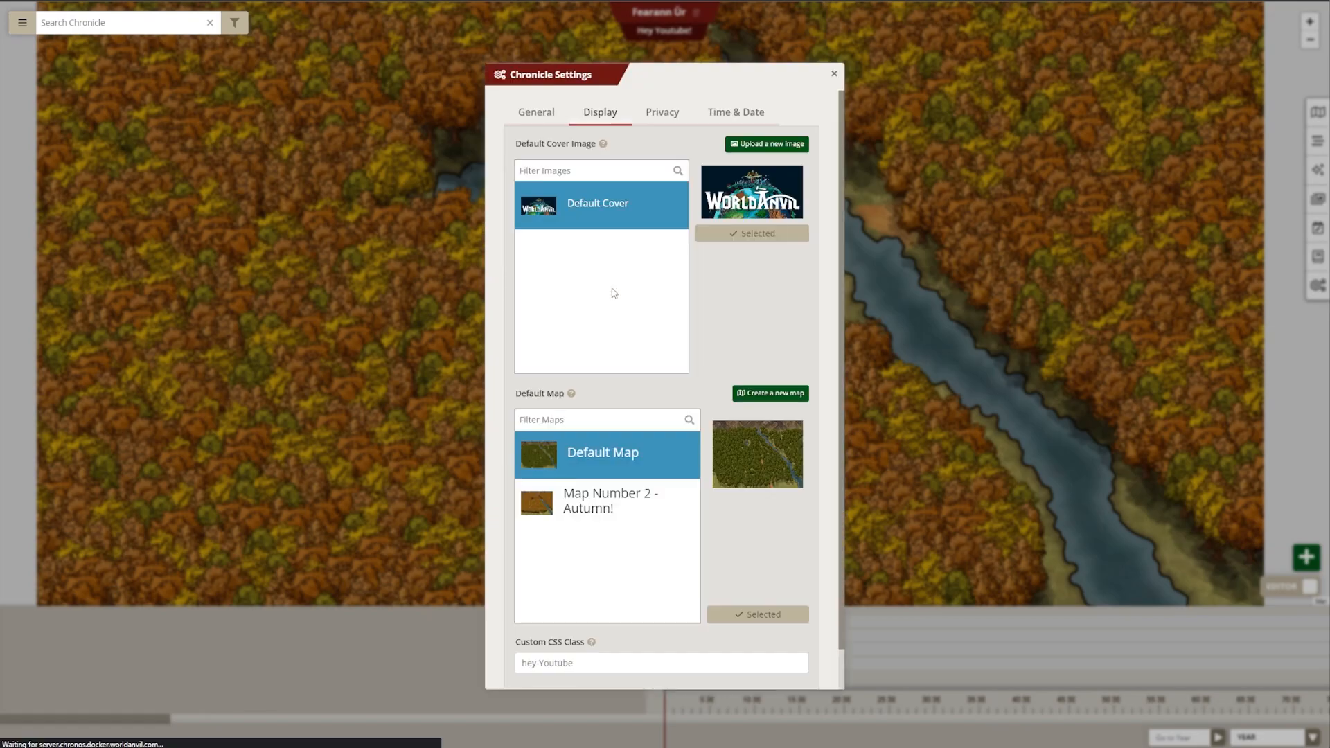
pyautogui.click(576, 497)
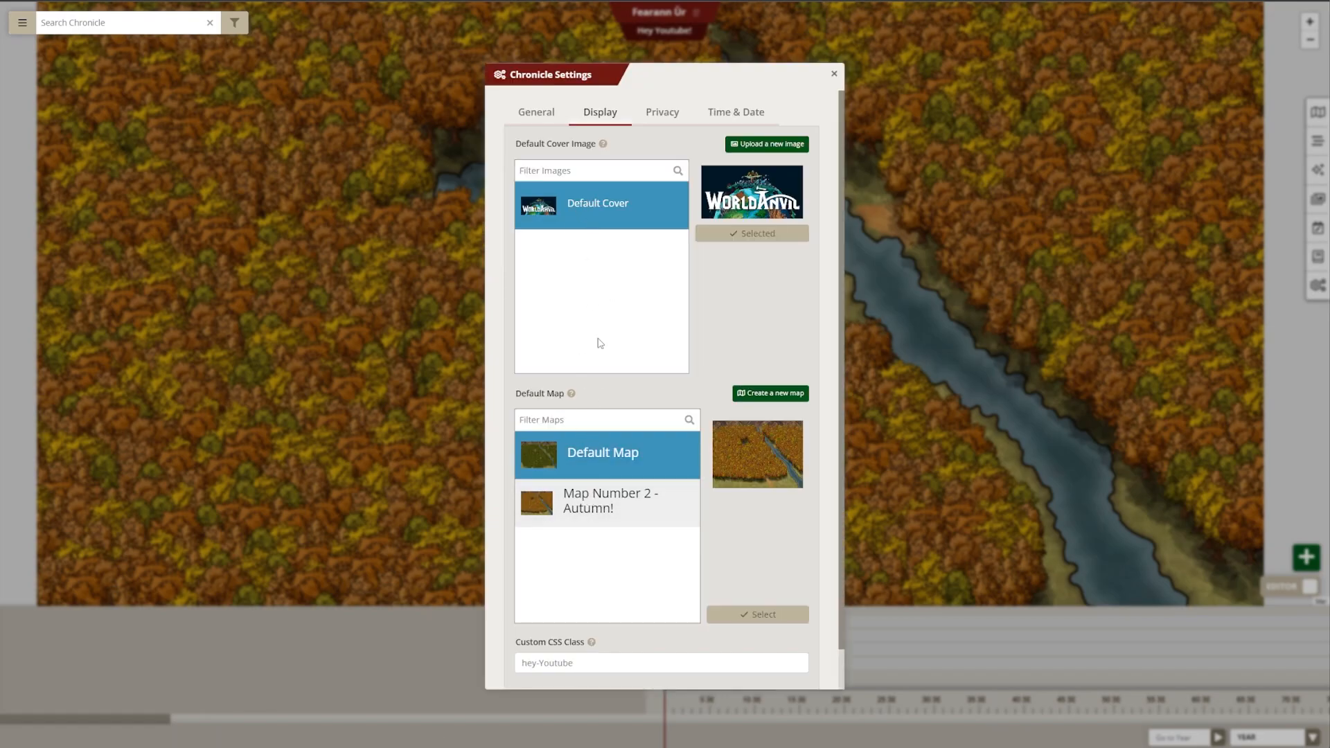
# Try granting Chronicle access to Adventurers of The Chronicles of Fearann Ur Party and Patreon Subscribers, removing both groups again
pyautogui.click(661, 113)
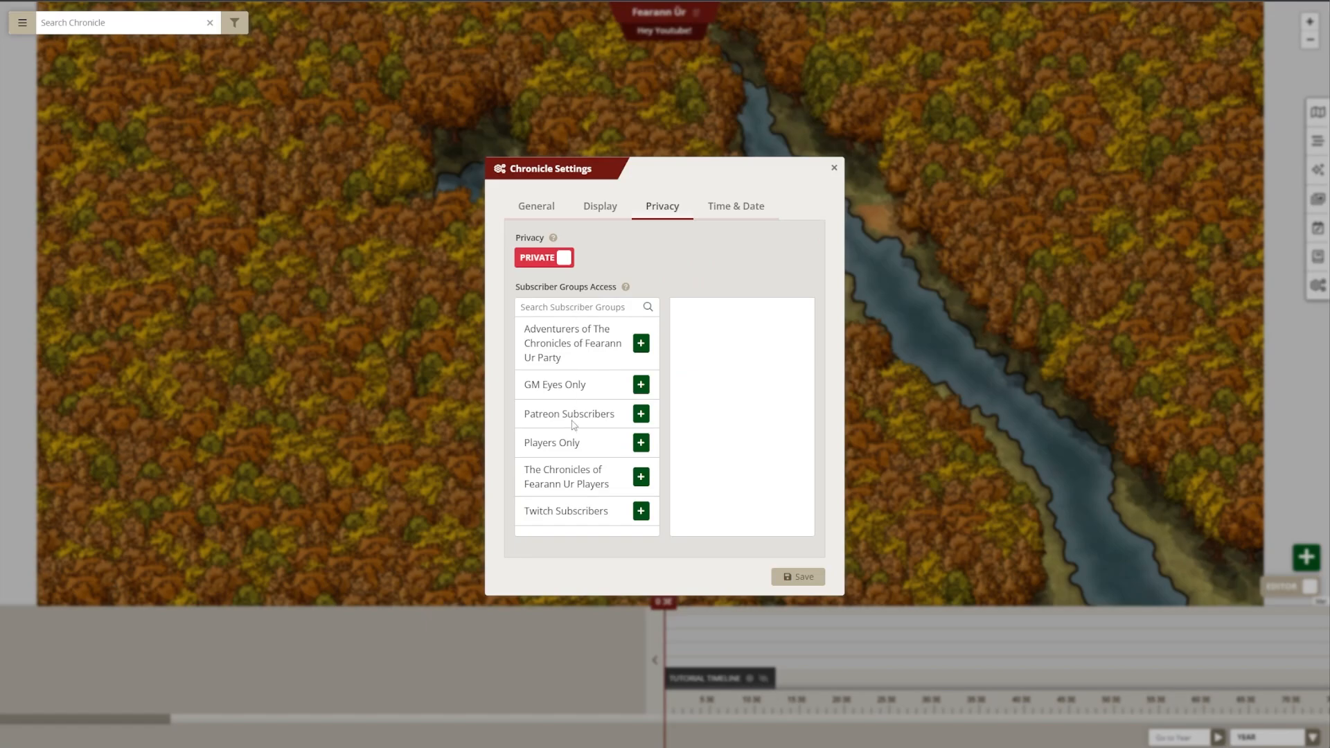
pyautogui.click(640, 347)
pyautogui.click(638, 361)
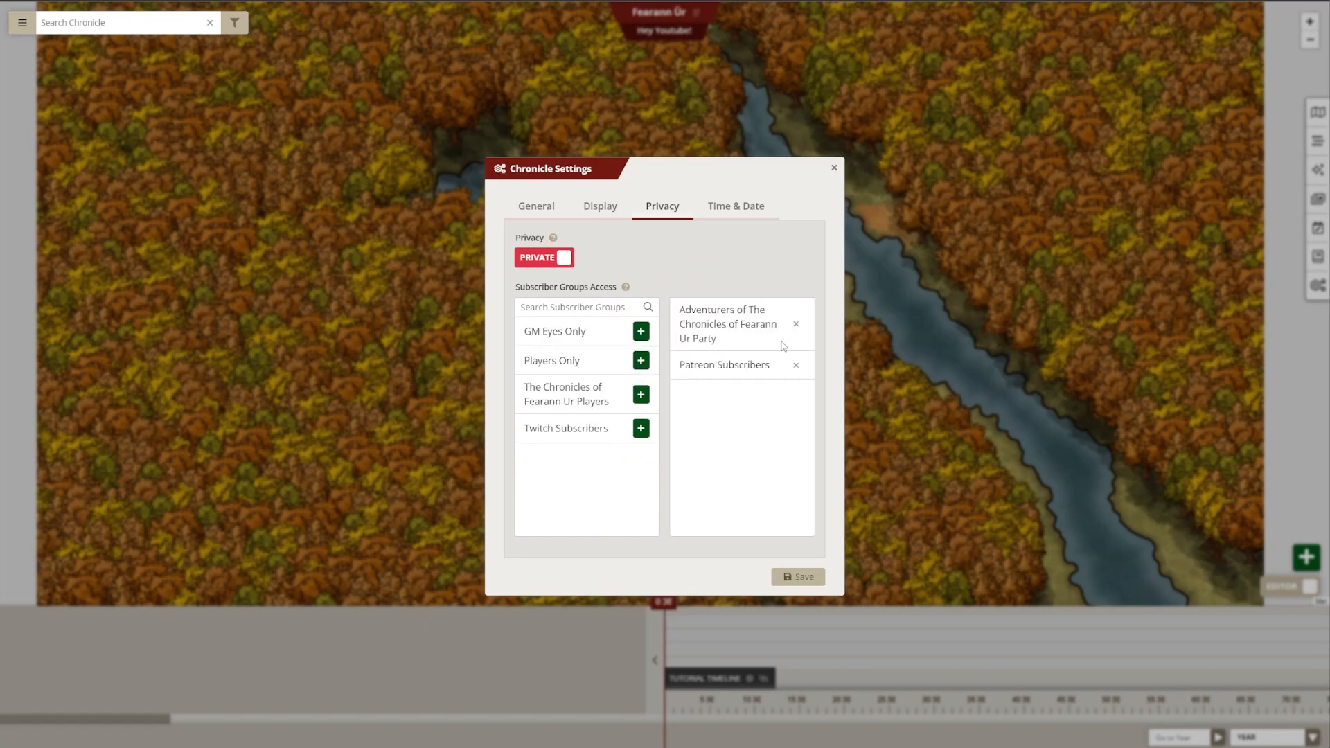
pyautogui.click(796, 324)
pyautogui.click(796, 311)
# Try setting the Chronicle's default unit of time to Centuries
pyautogui.click(729, 207)
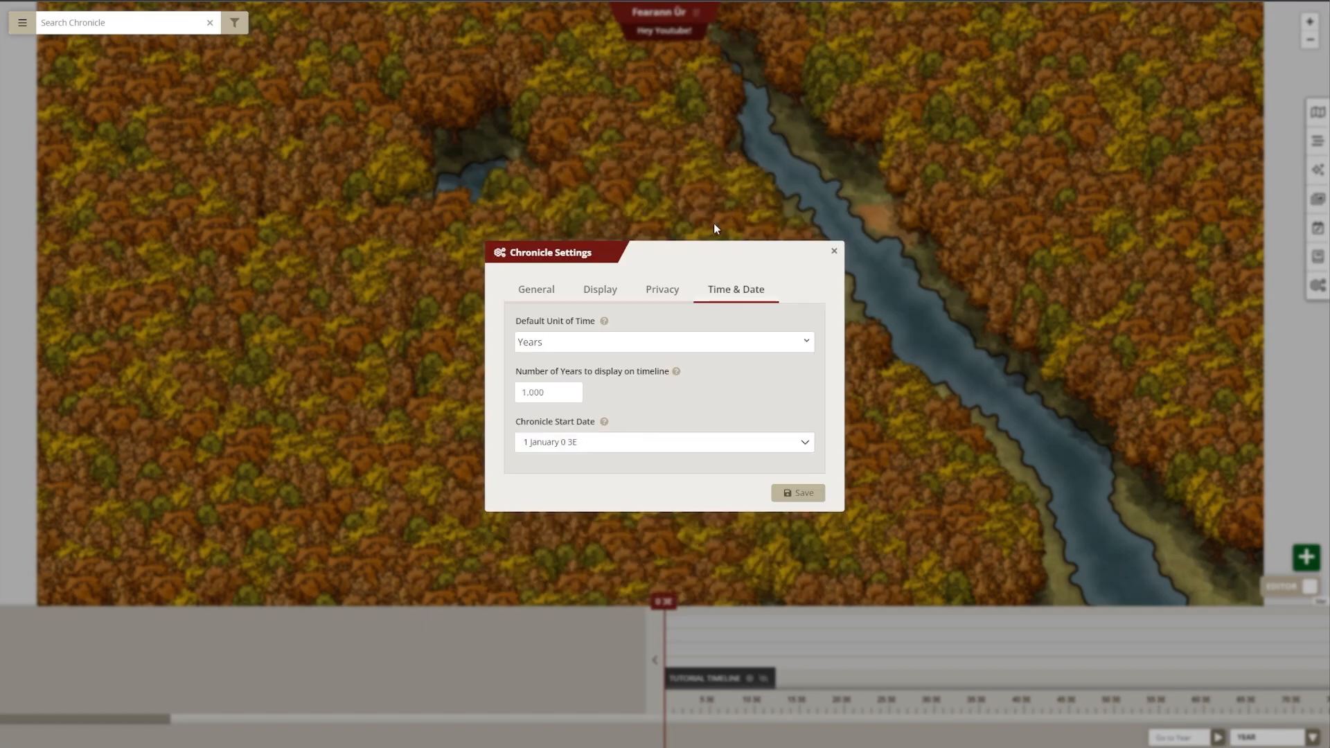
pyautogui.click(618, 340)
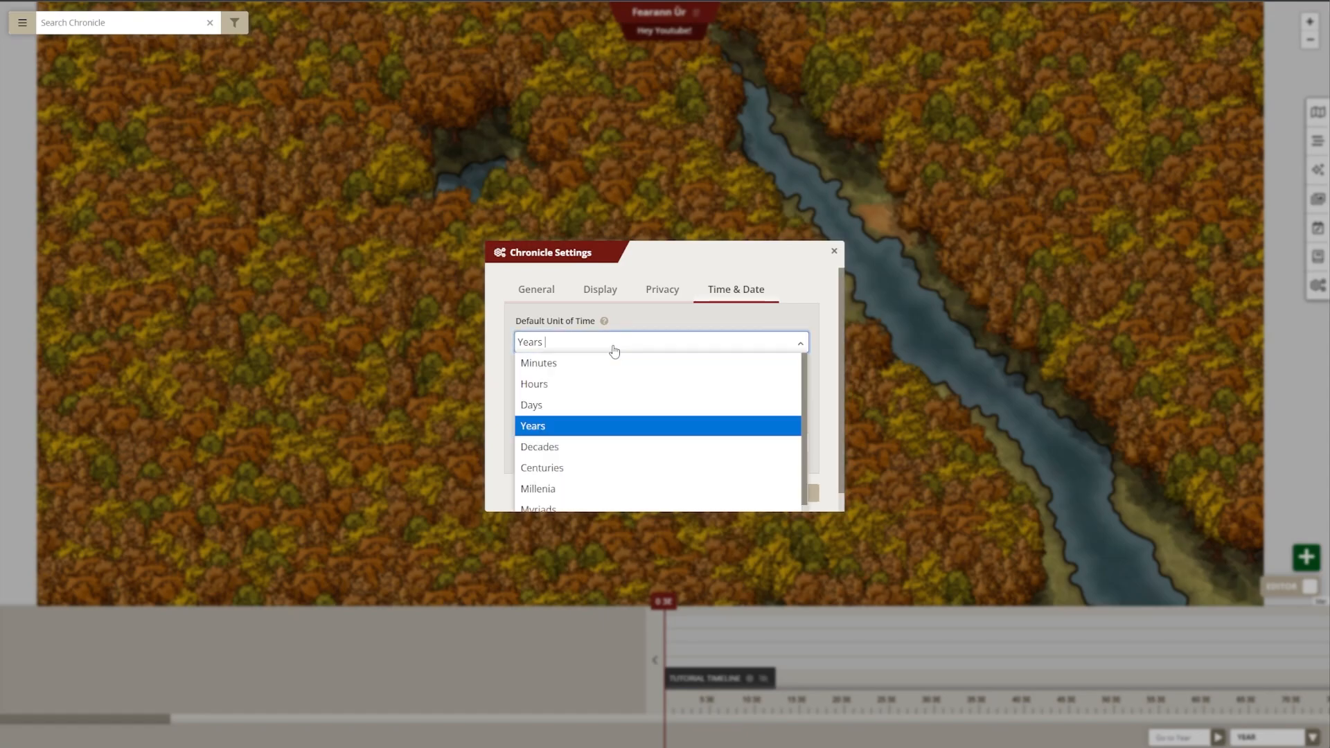
pyautogui.click(601, 474)
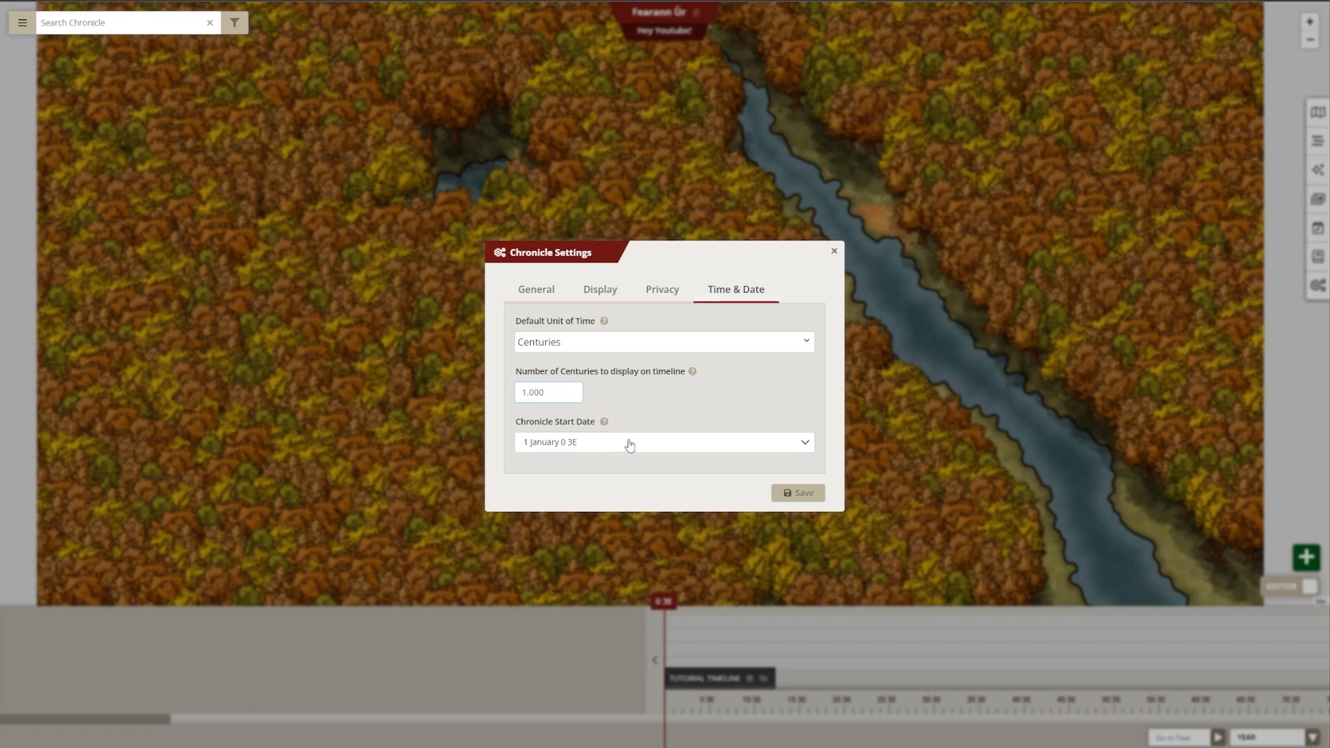
# Examine the calendar for the Chronicle Start Date, stepping forward two months and back to January
pyautogui.click(595, 443)
pyautogui.scroll(-3, 596, 448)
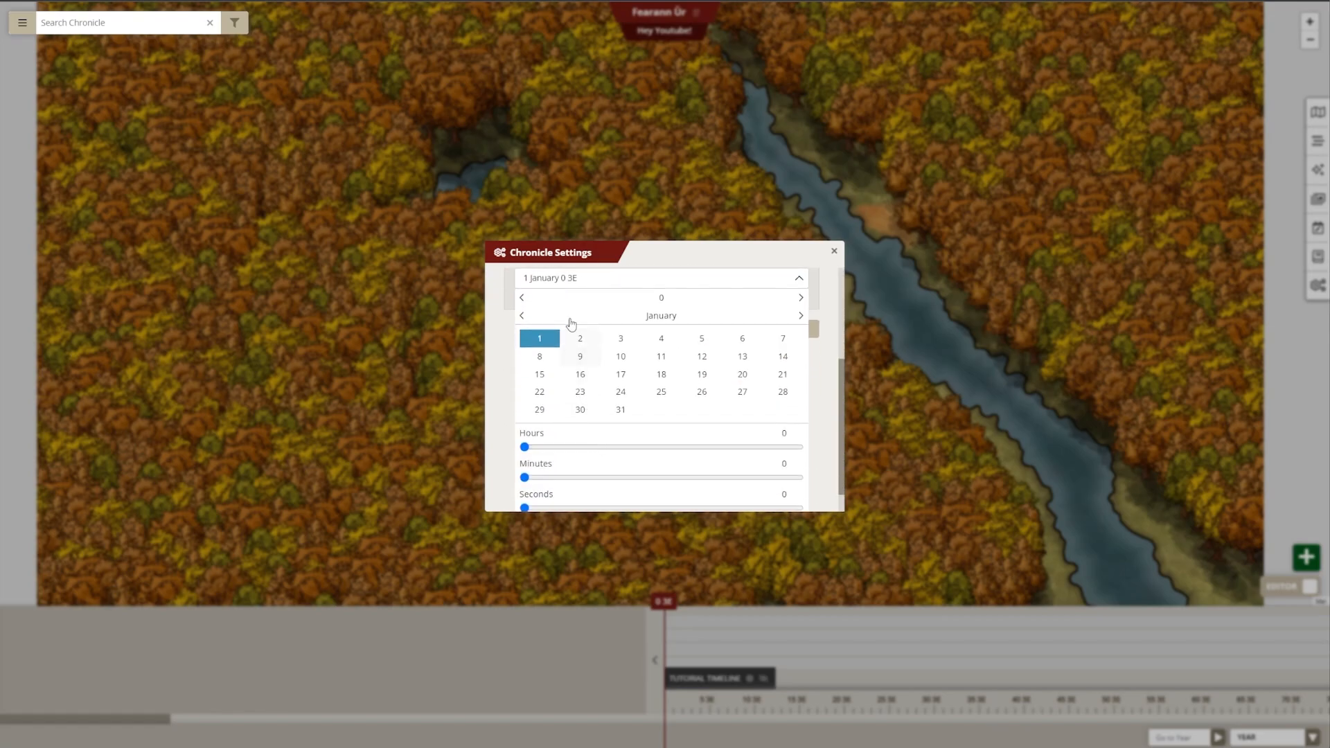
pyautogui.click(640, 283)
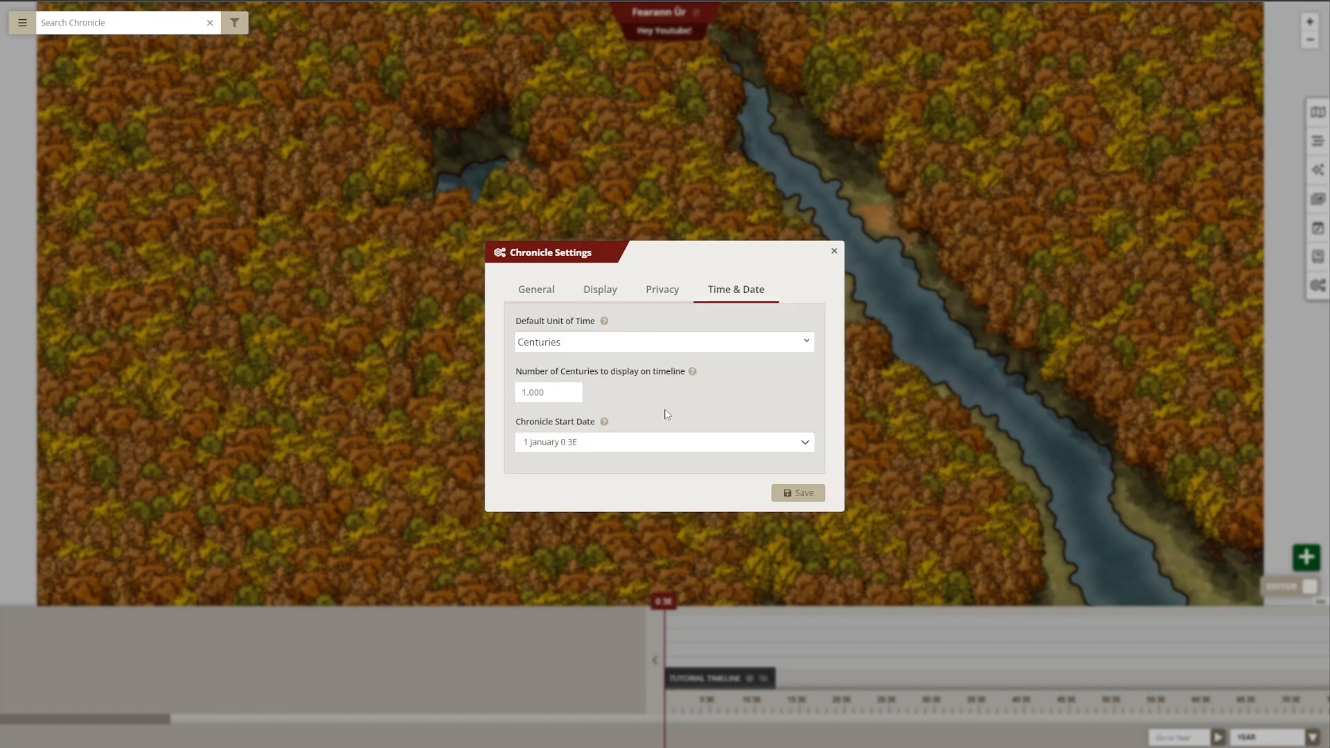
pyautogui.click(713, 443)
pyautogui.scroll(-3, 715, 443)
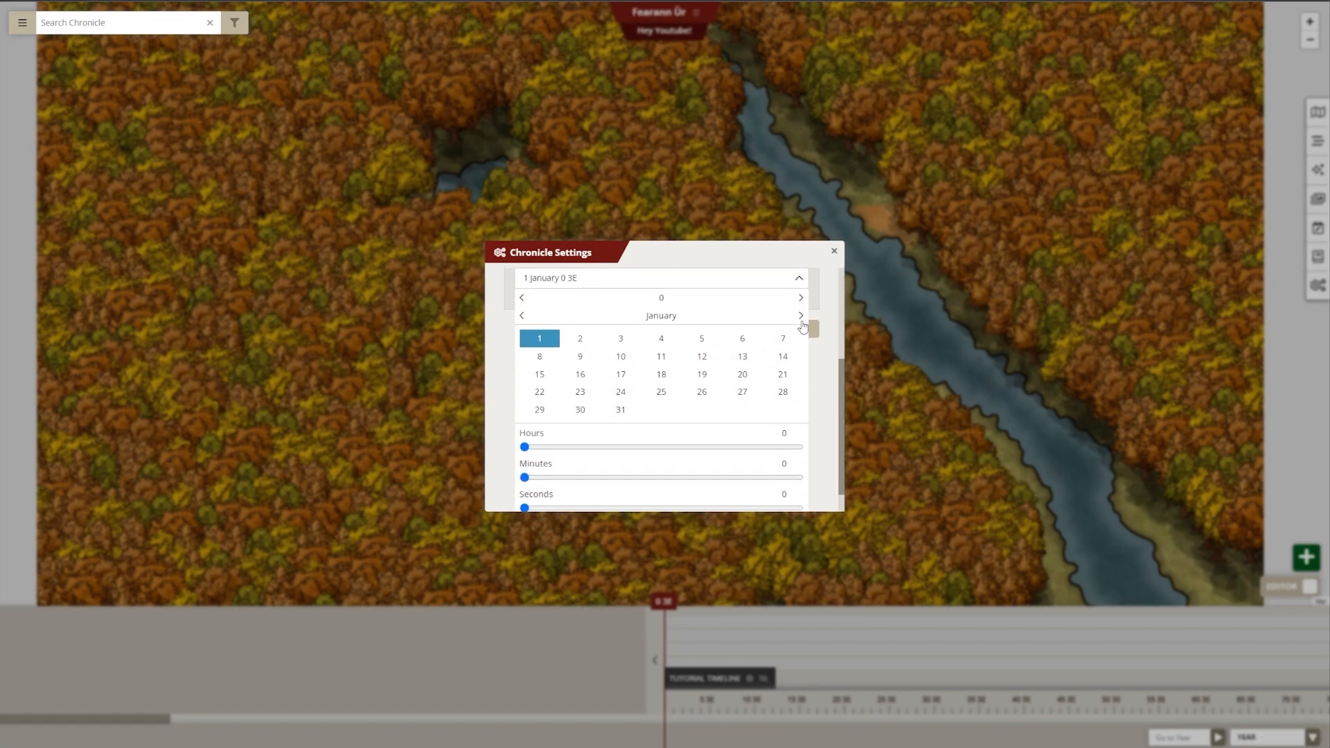
pyautogui.click(801, 316)
pyautogui.click(801, 316)
pyautogui.click(522, 316)
pyautogui.click(521, 317)
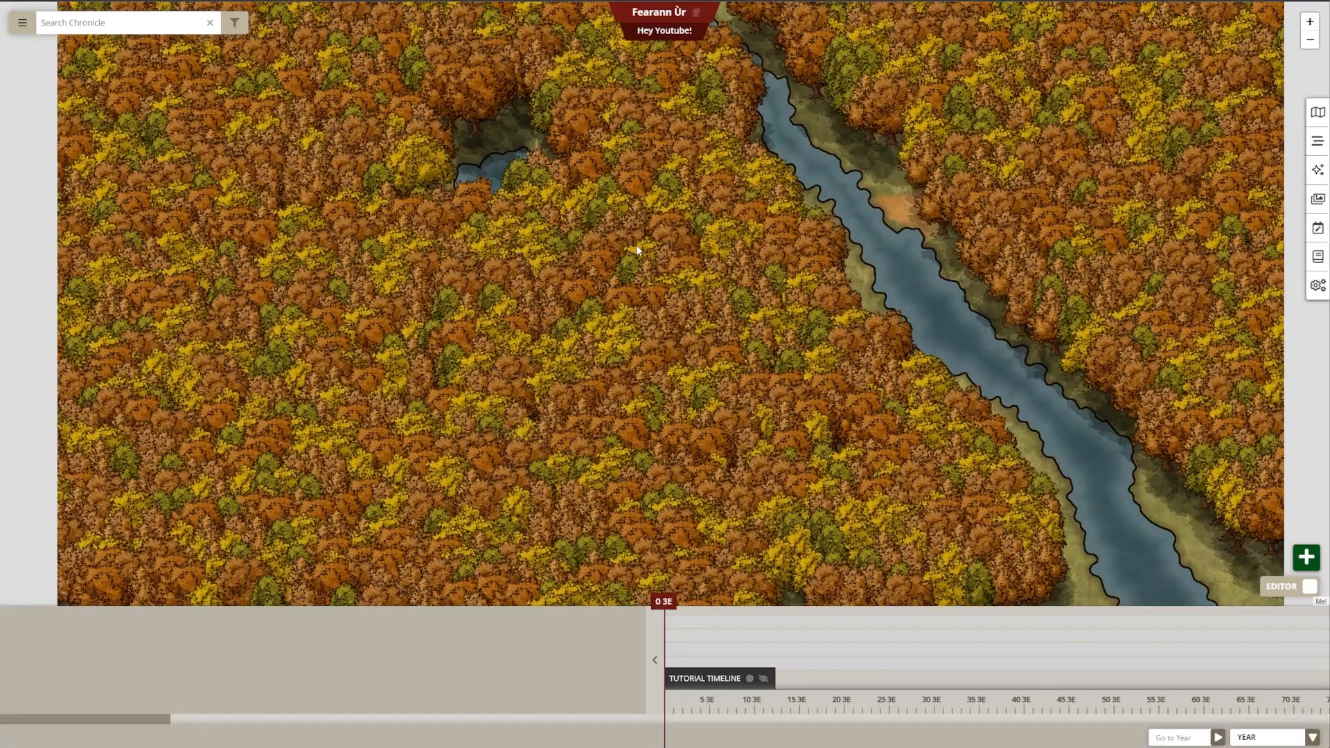
# Explore the autumn map around the river and the small lake
pyautogui.moveTo(636, 244); pyautogui.dragTo(620, 299)
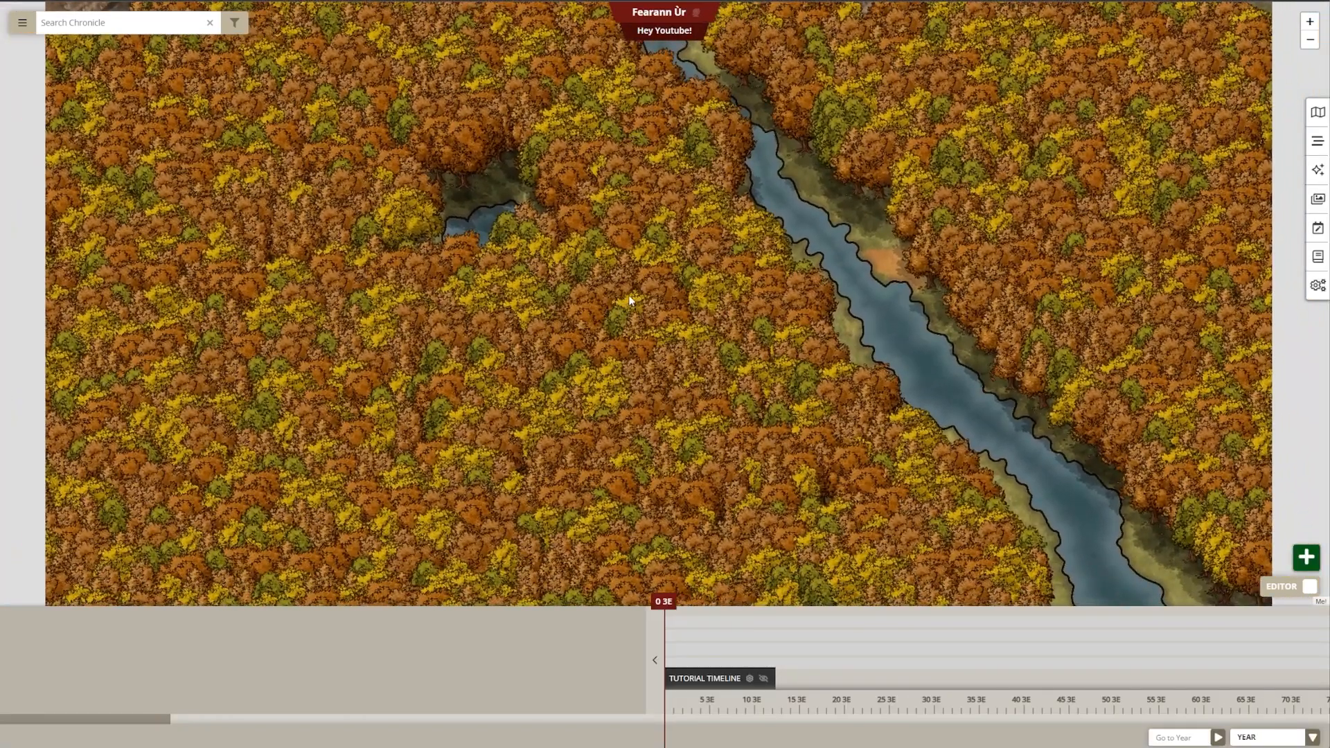
pyautogui.scroll(3, 630, 300)
pyautogui.scroll(-3, 630, 301)
pyautogui.moveTo(168, 718)
pyautogui.mouseDown()
pyautogui.moveTo(245, 717)
pyautogui.moveTo(163, 717)
pyautogui.mouseUp()
pyautogui.moveTo(617, 353)
pyautogui.mouseDown()
pyautogui.moveTo(597, 373)
pyautogui.moveTo(612, 372)
pyautogui.mouseUp()
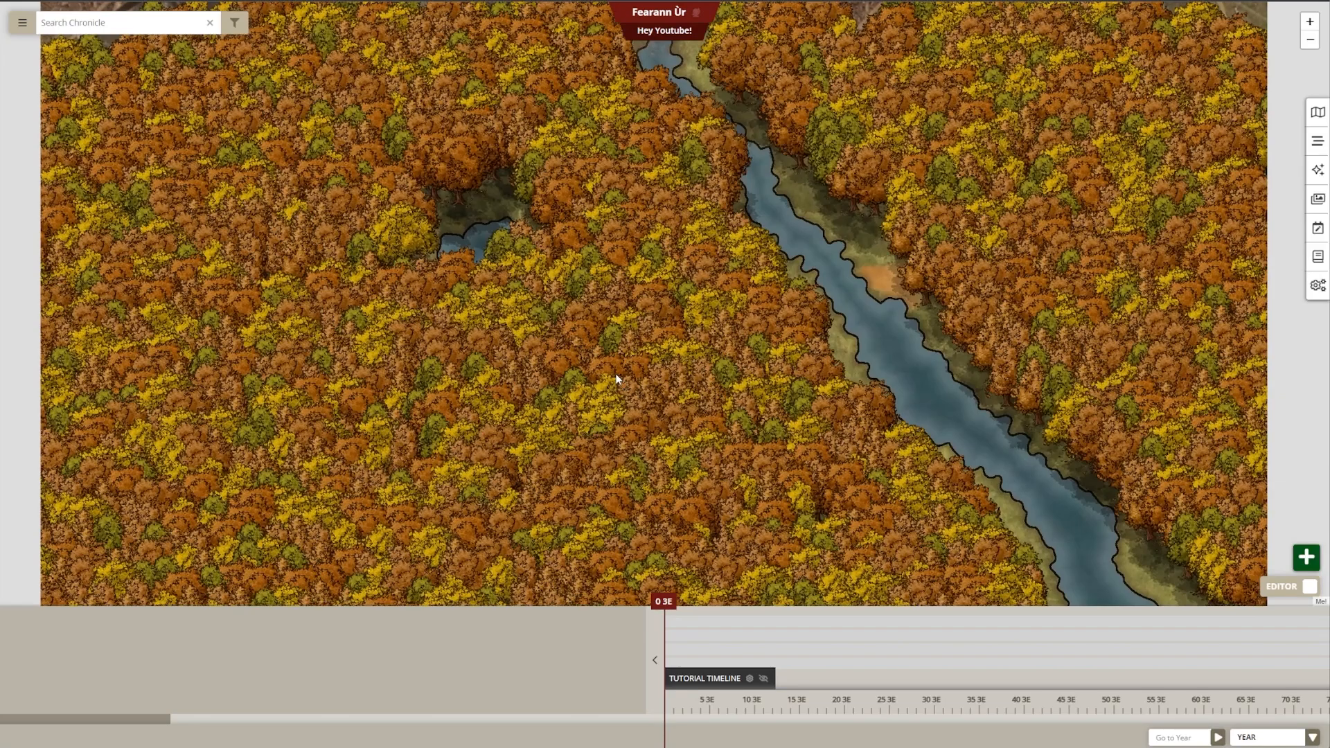
pyautogui.scroll(-3, 631, 360)
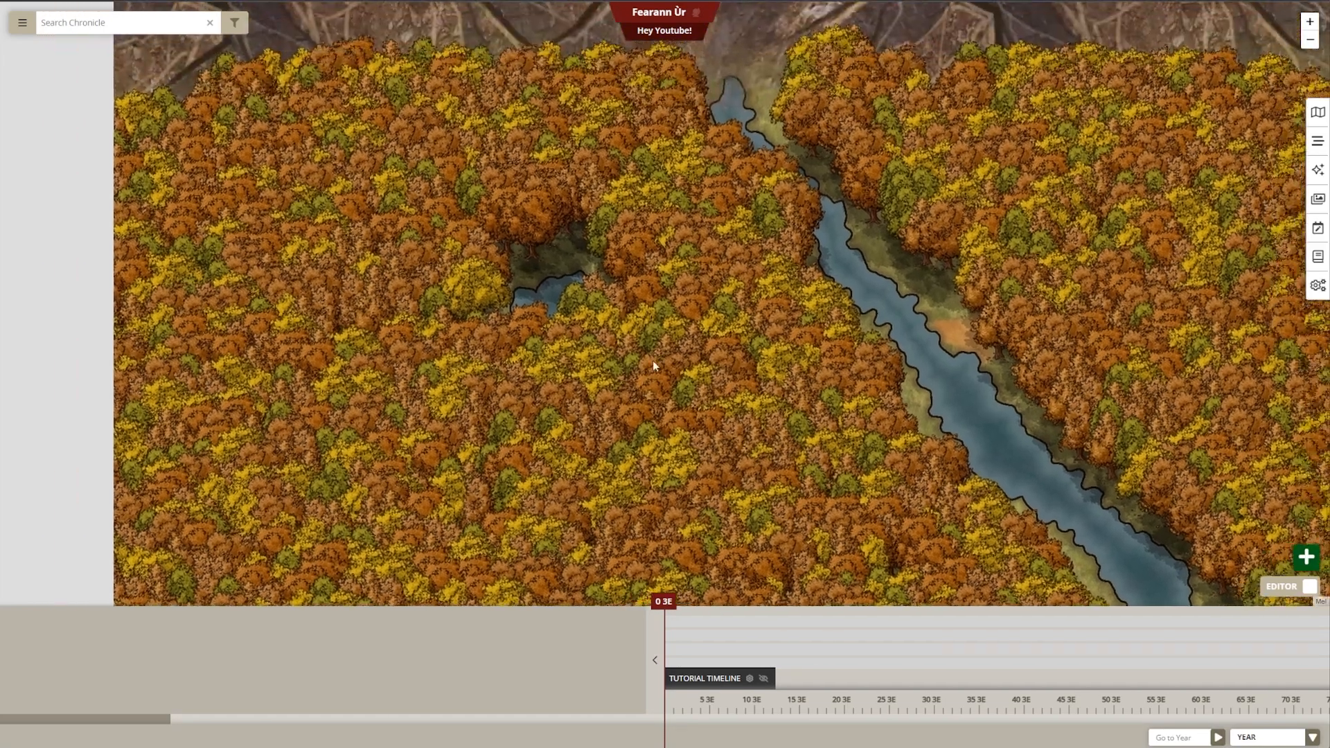
pyautogui.scroll(3, 593, 335)
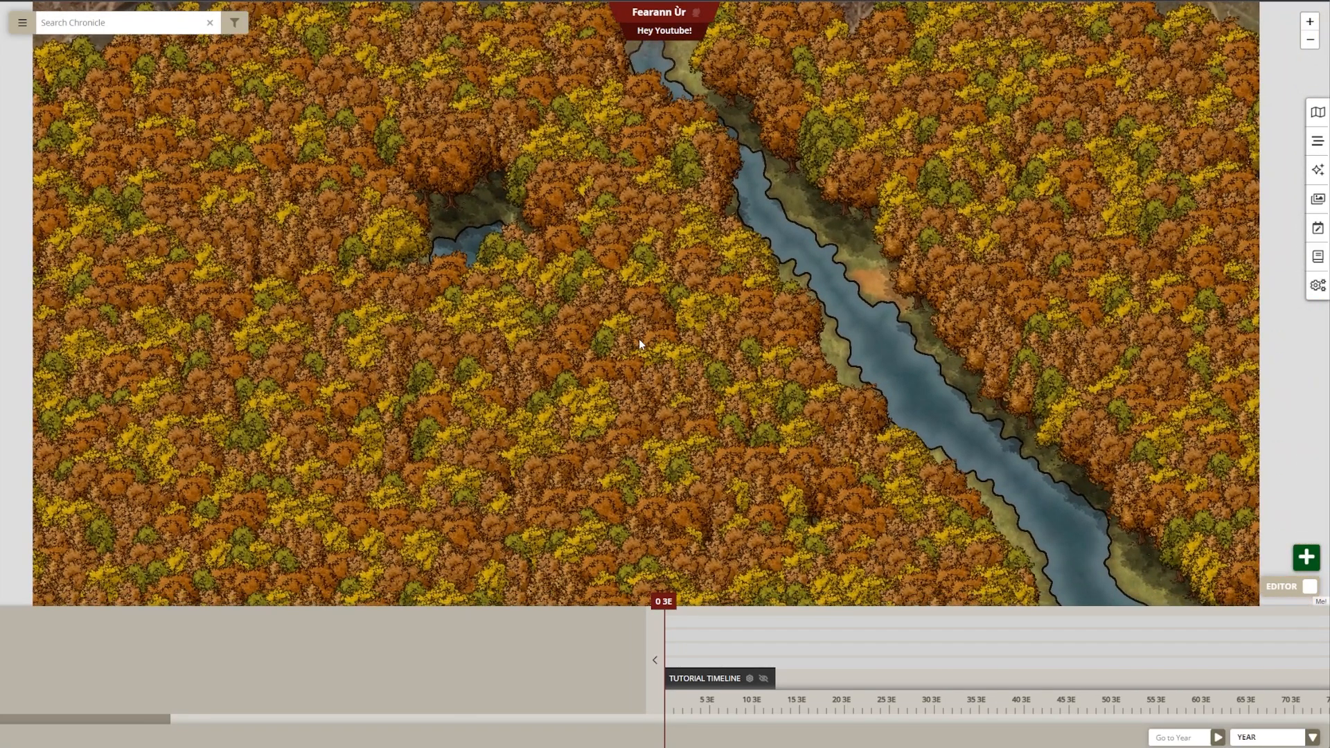
# Start a new map marker in the forest west of the river, titled "Hello :)" with the description "Short description"
pyautogui.rightClick(668, 281)
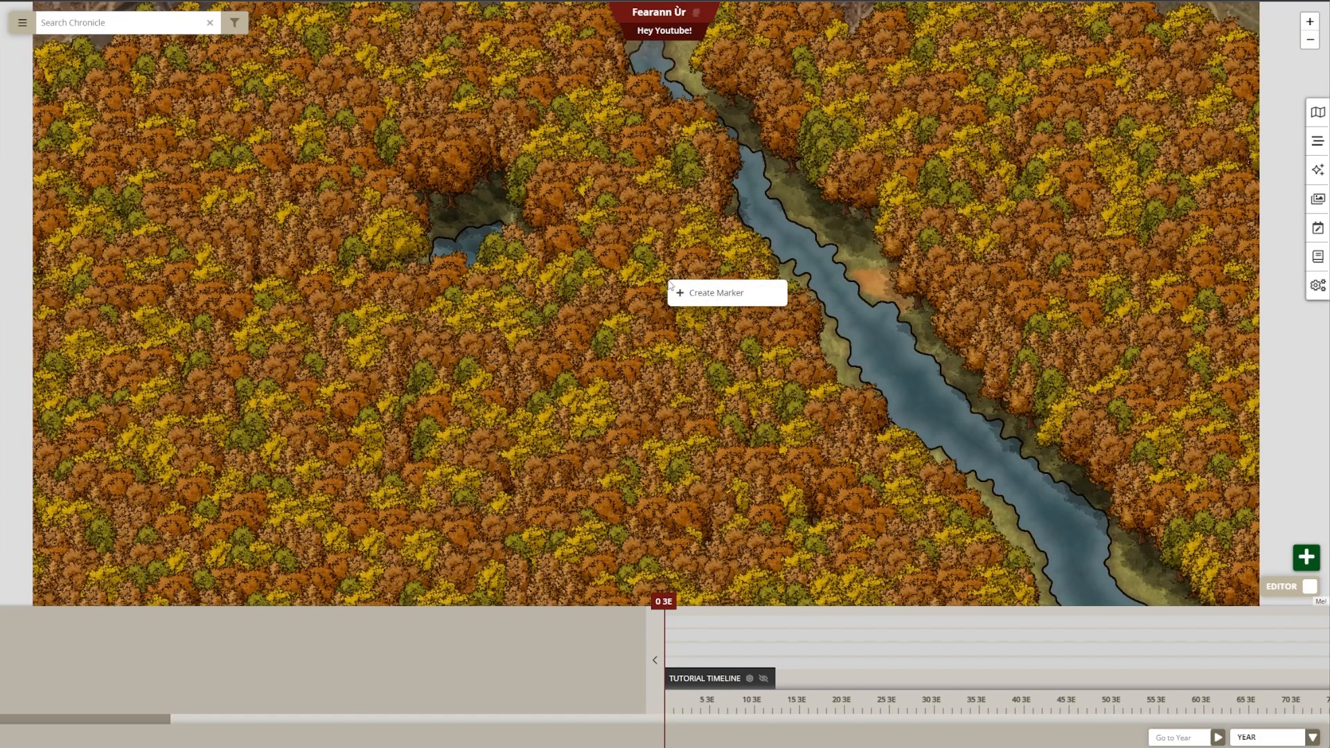
pyautogui.click(707, 298)
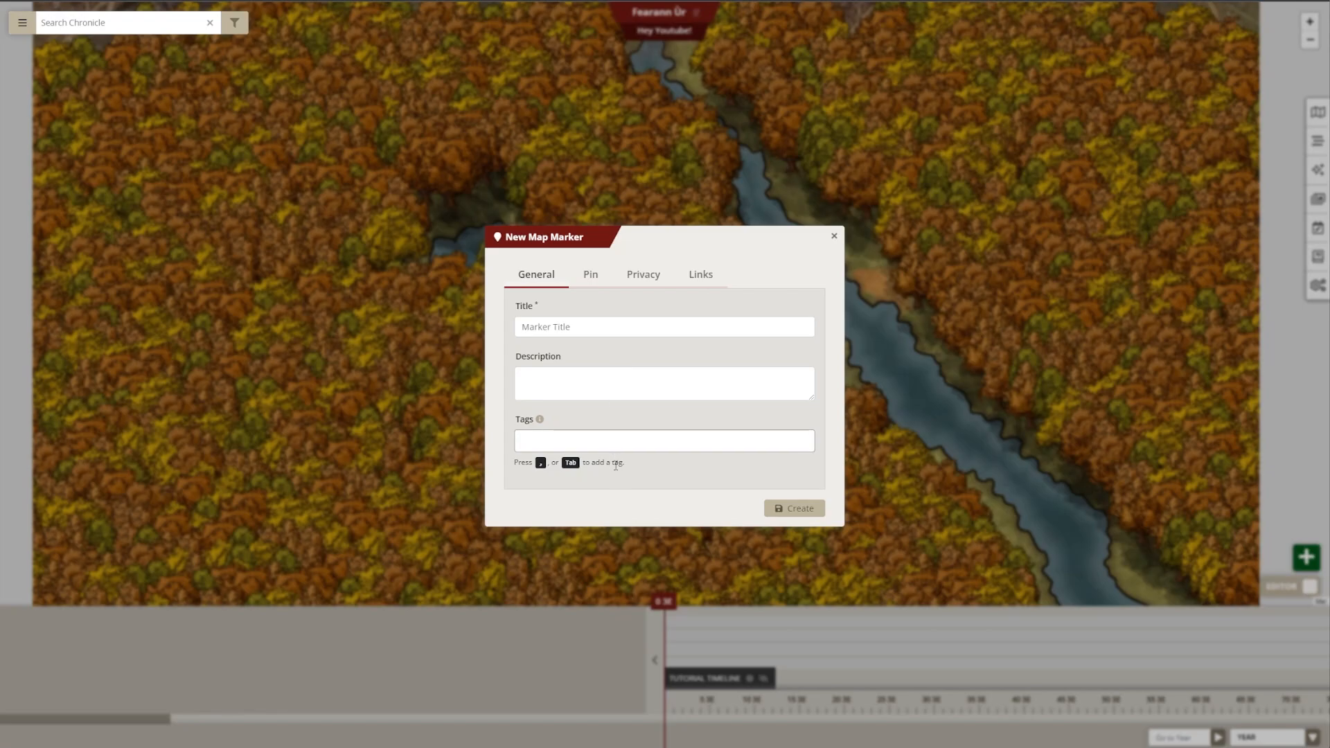
pyautogui.click(581, 328)
pyautogui.write('Hello :)')
pyautogui.press('Tab')
pyautogui.write('Short desc')
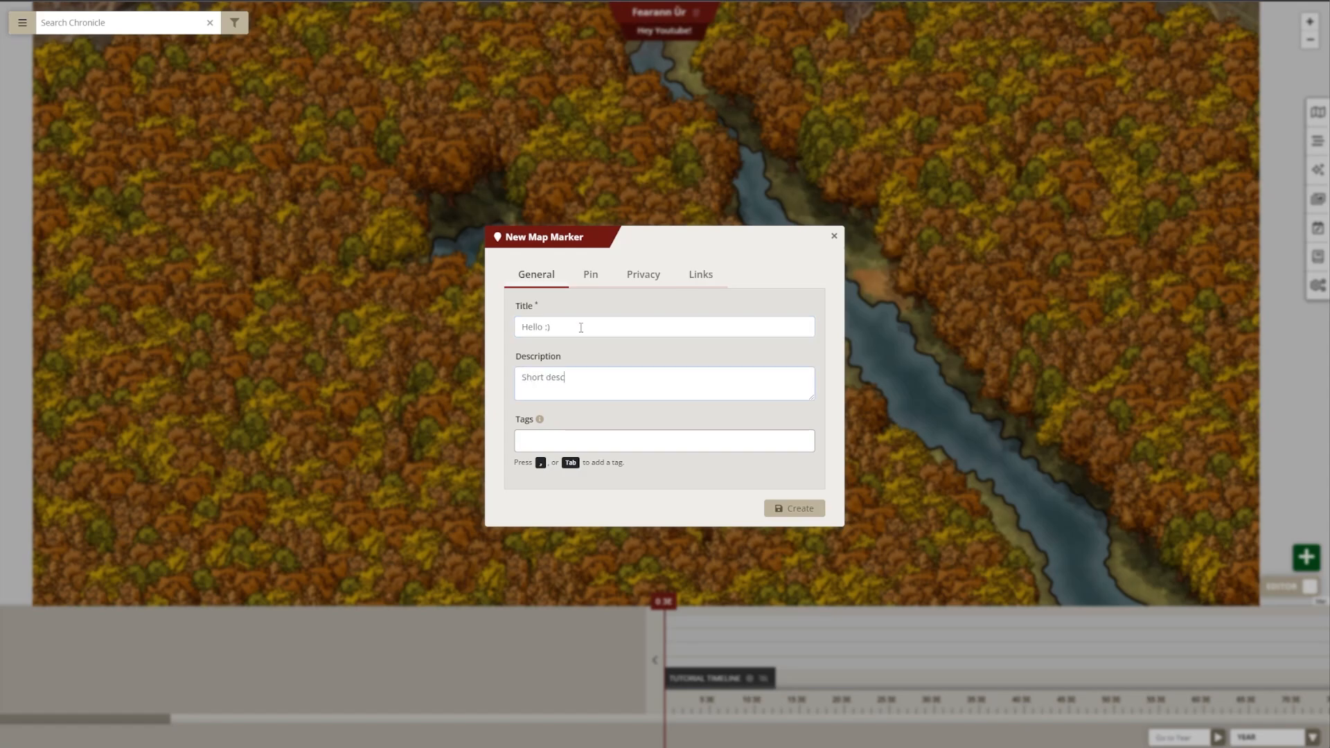
# Add the tags "first marker" and "autumn" to the new map marker
pyautogui.click(576, 438)
pyautogui.write('first marker')
pyautogui.press('Tab')
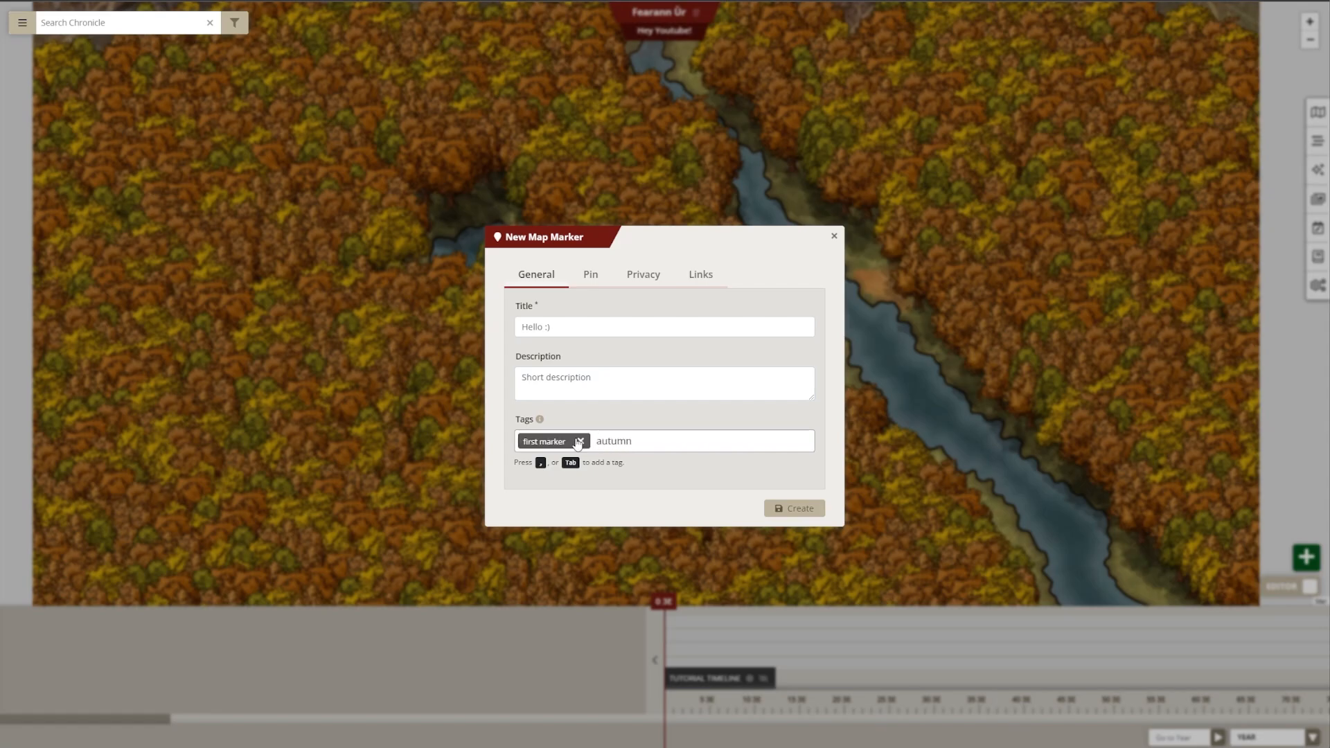
pyautogui.write('autumn')
pyautogui.press('Tab')
# Choose the "Animal, Flat Black" pin for the new map marker
pyautogui.click(594, 281)
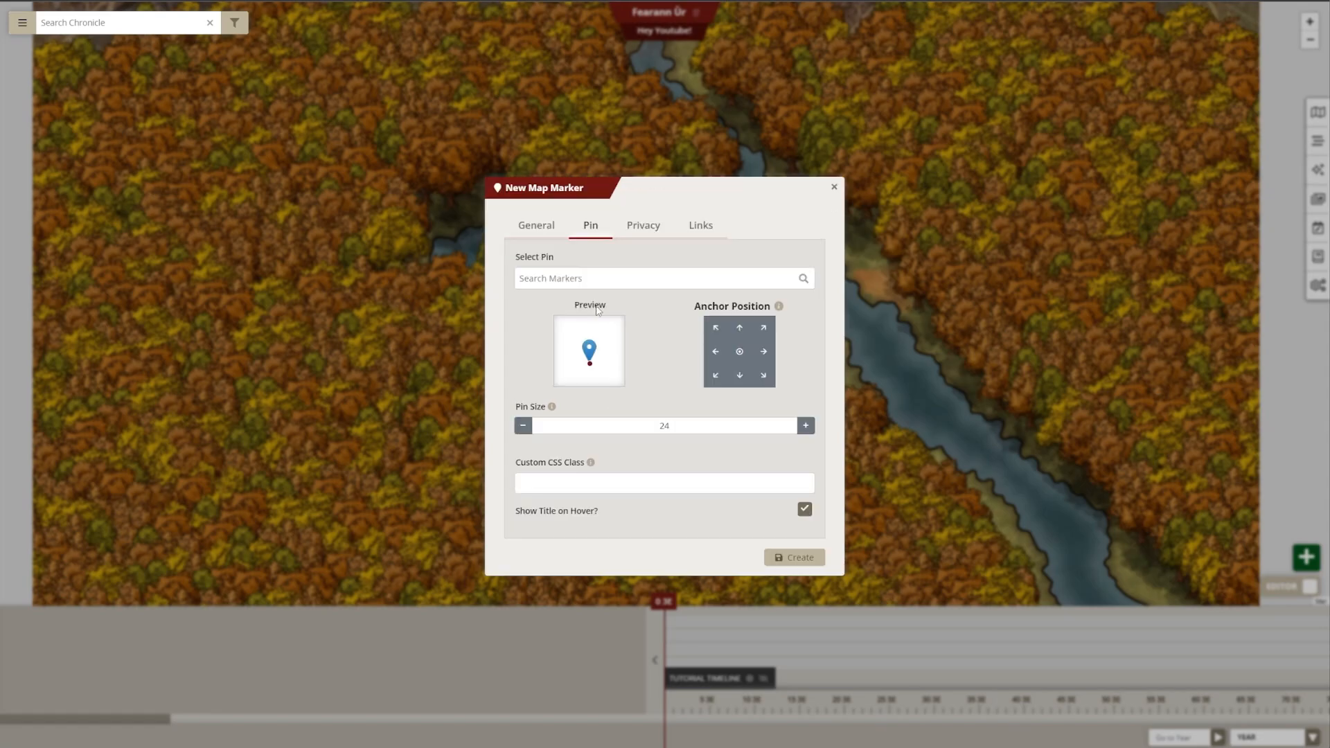
pyautogui.click(589, 277)
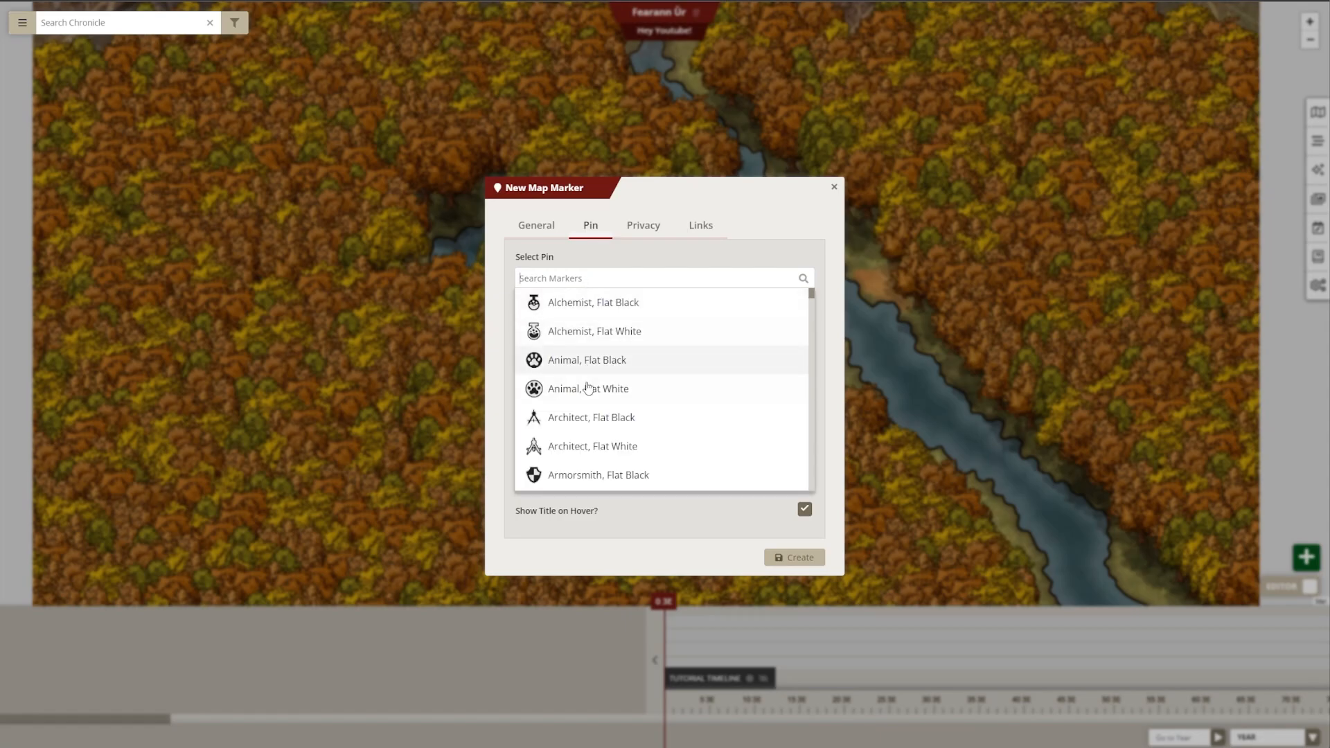
pyautogui.click(580, 360)
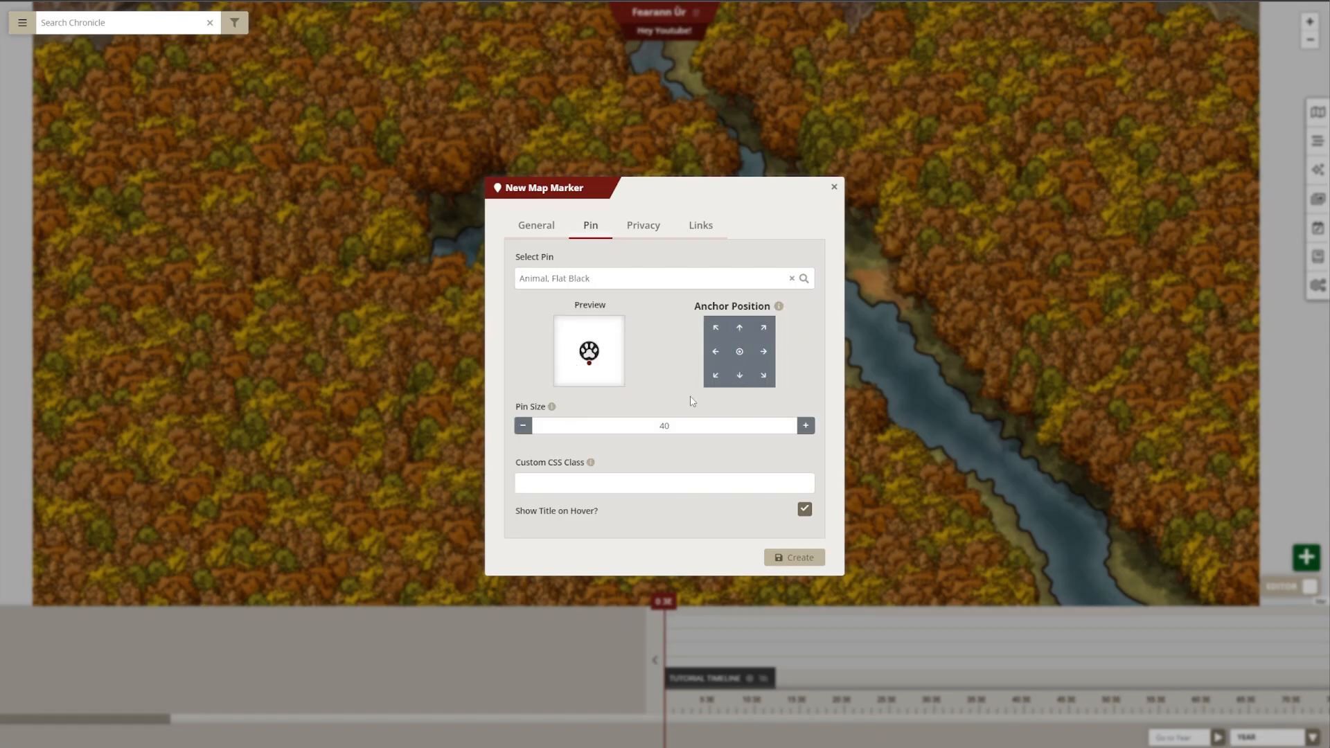
# Try making the marker private with access for several subscriber groups, including Patreon Subscribers, and return it to public
pyautogui.click(651, 228)
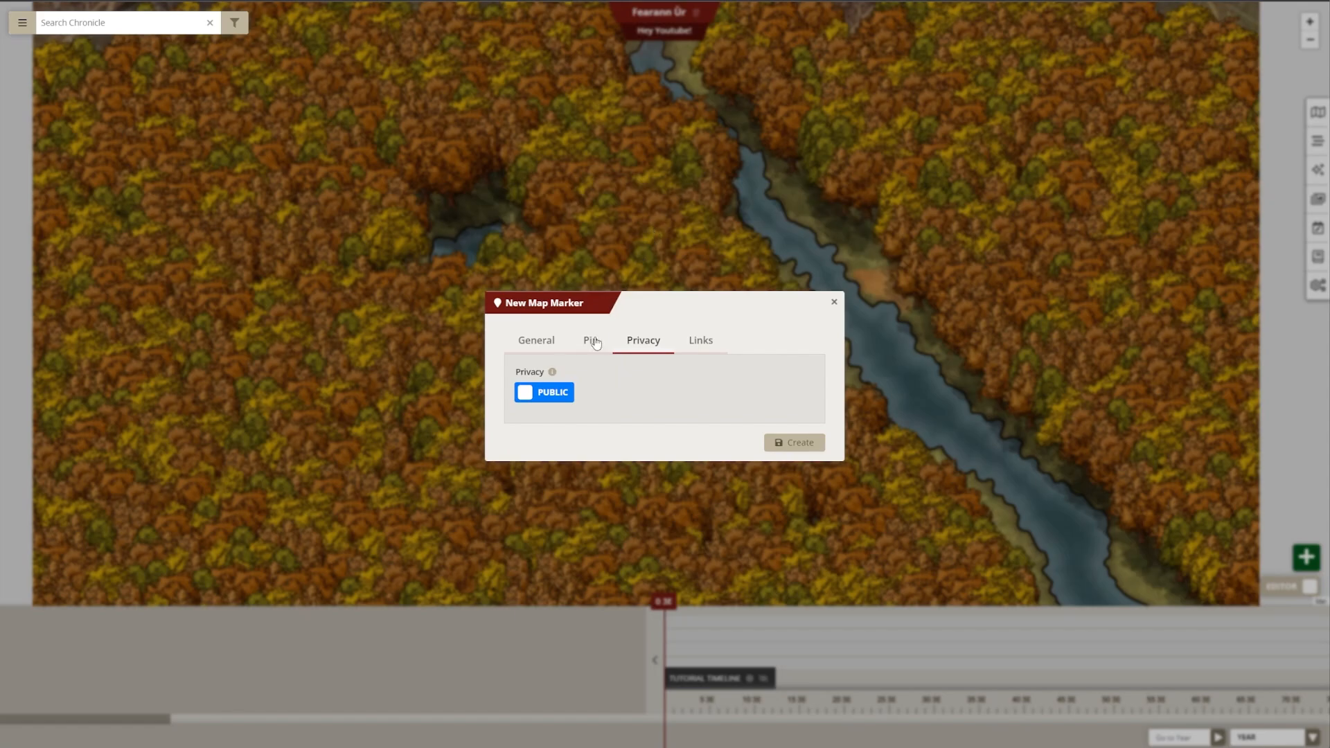
pyautogui.click(552, 391)
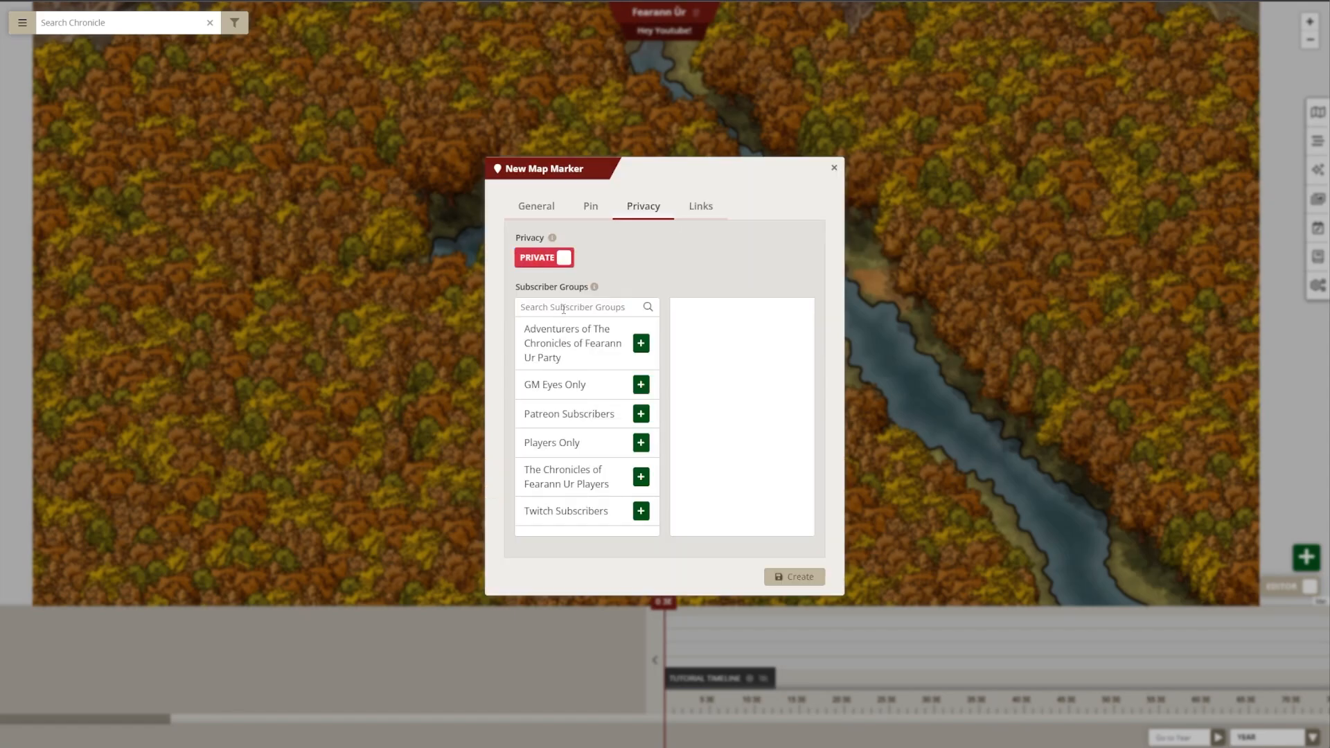
pyautogui.click(641, 414)
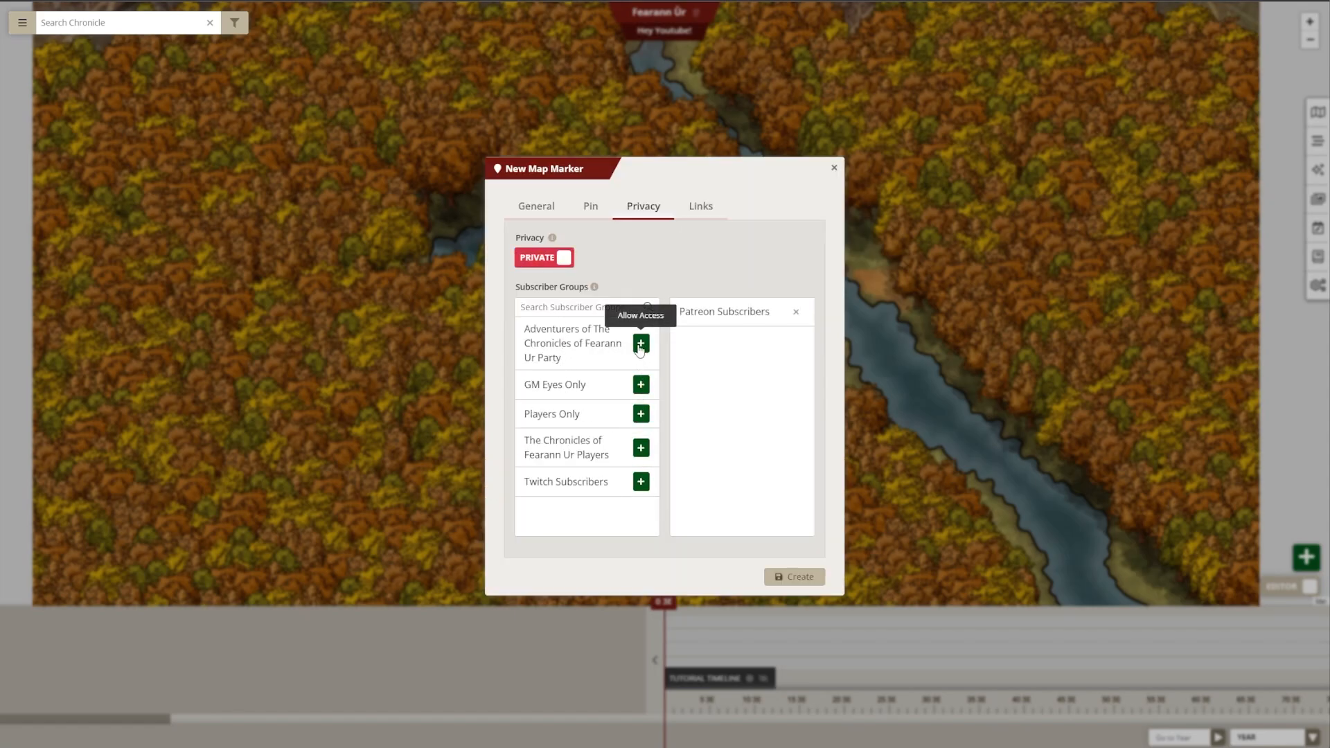
pyautogui.click(641, 343)
pyautogui.click(640, 396)
pyautogui.click(796, 353)
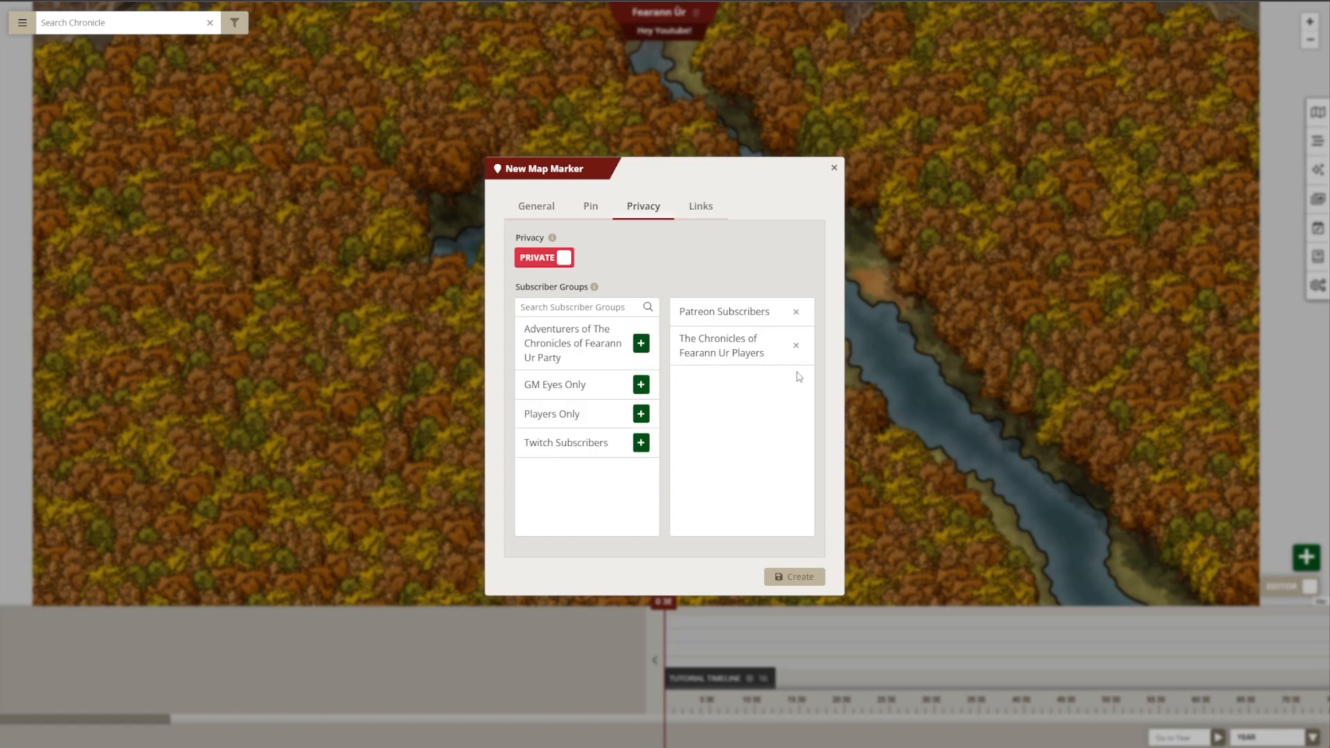
pyautogui.click(796, 345)
pyautogui.click(561, 262)
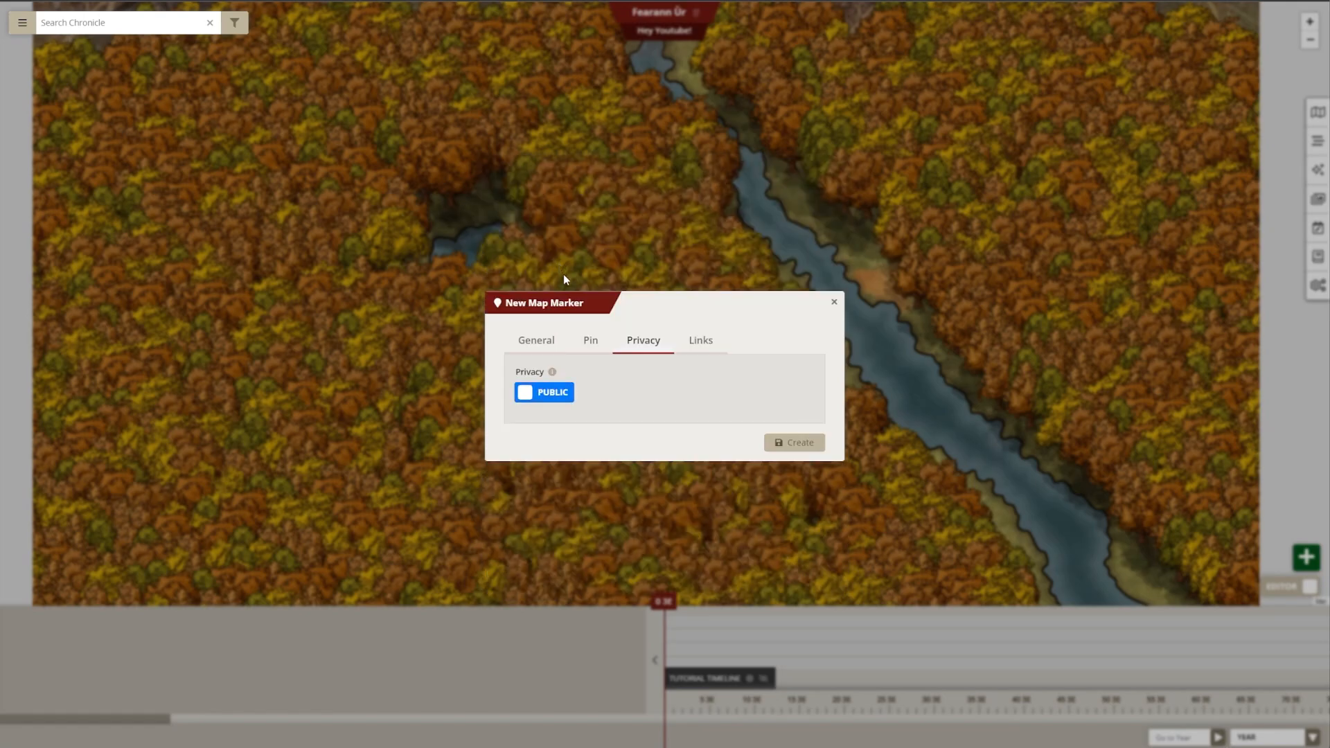
# Link the Faekin species article, found by searching "fae", to the marker and create the marker
pyautogui.click(711, 343)
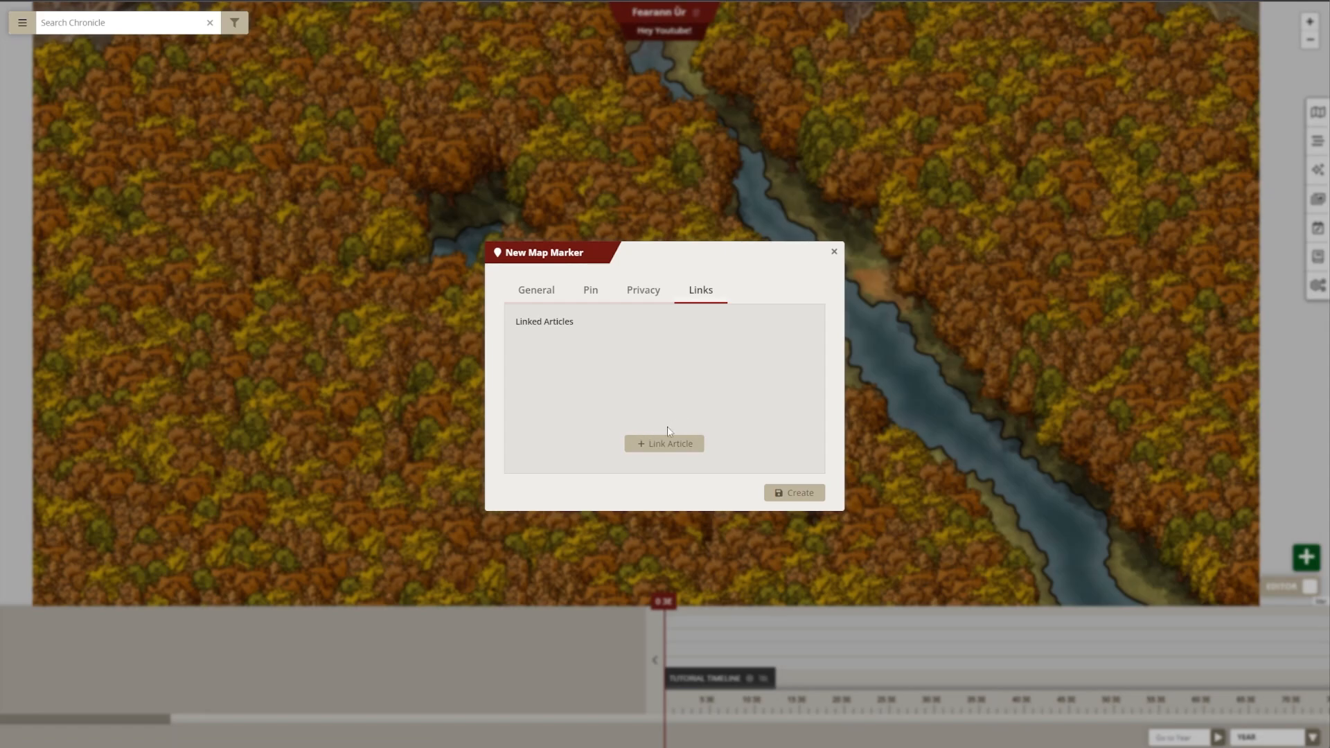
pyautogui.click(661, 444)
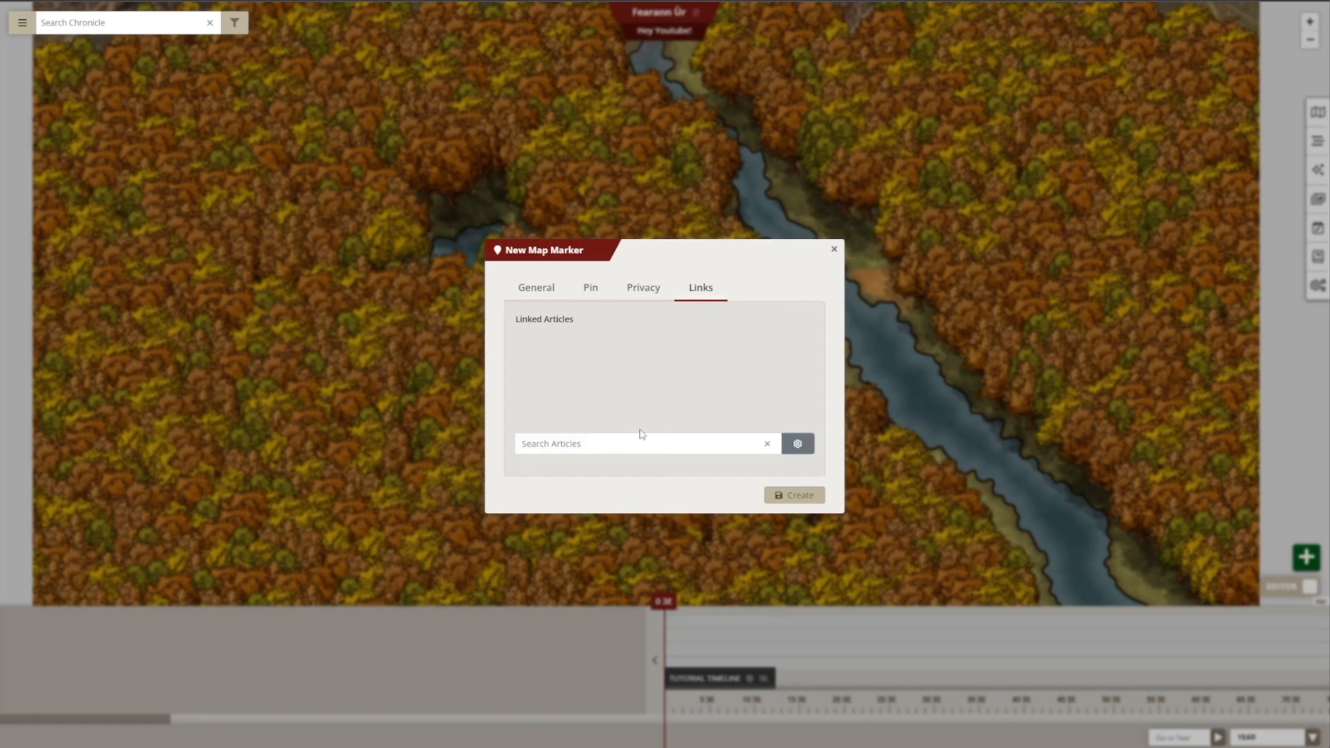
pyautogui.click(615, 444)
pyautogui.write('fae')
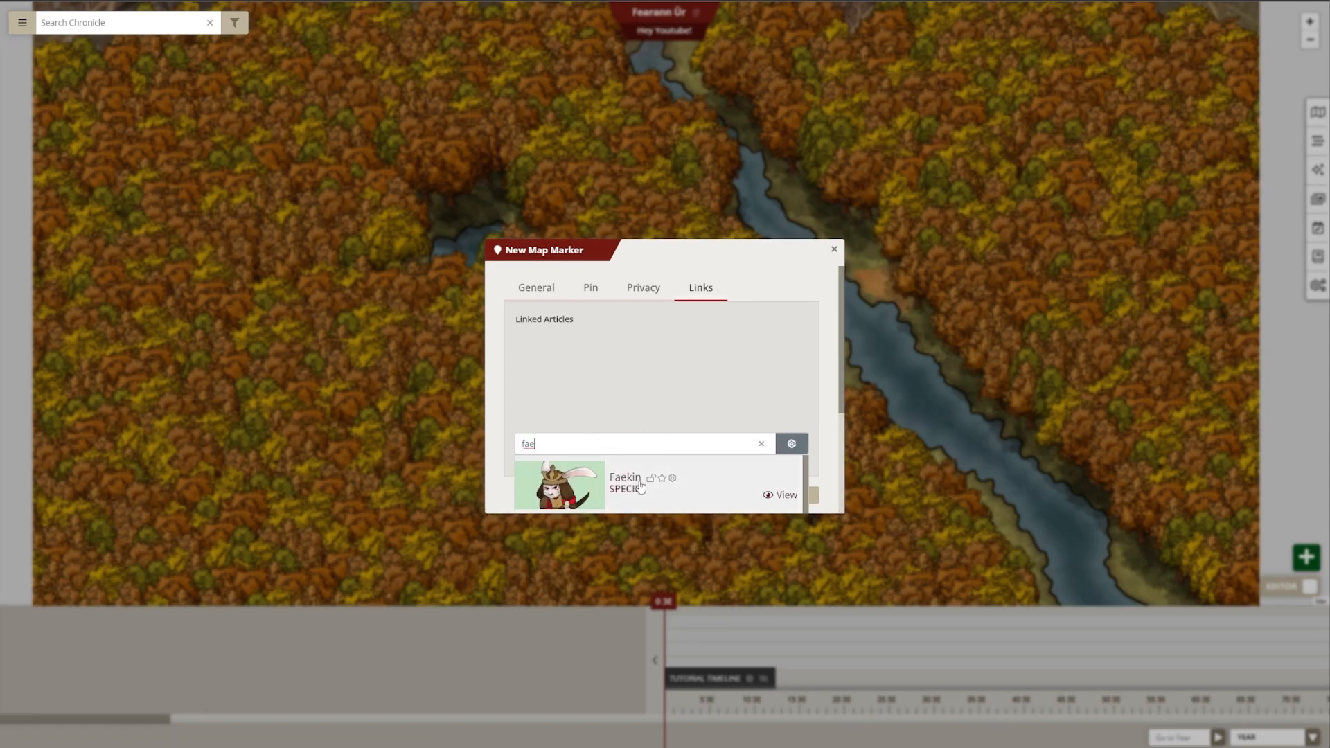
pyautogui.click(638, 485)
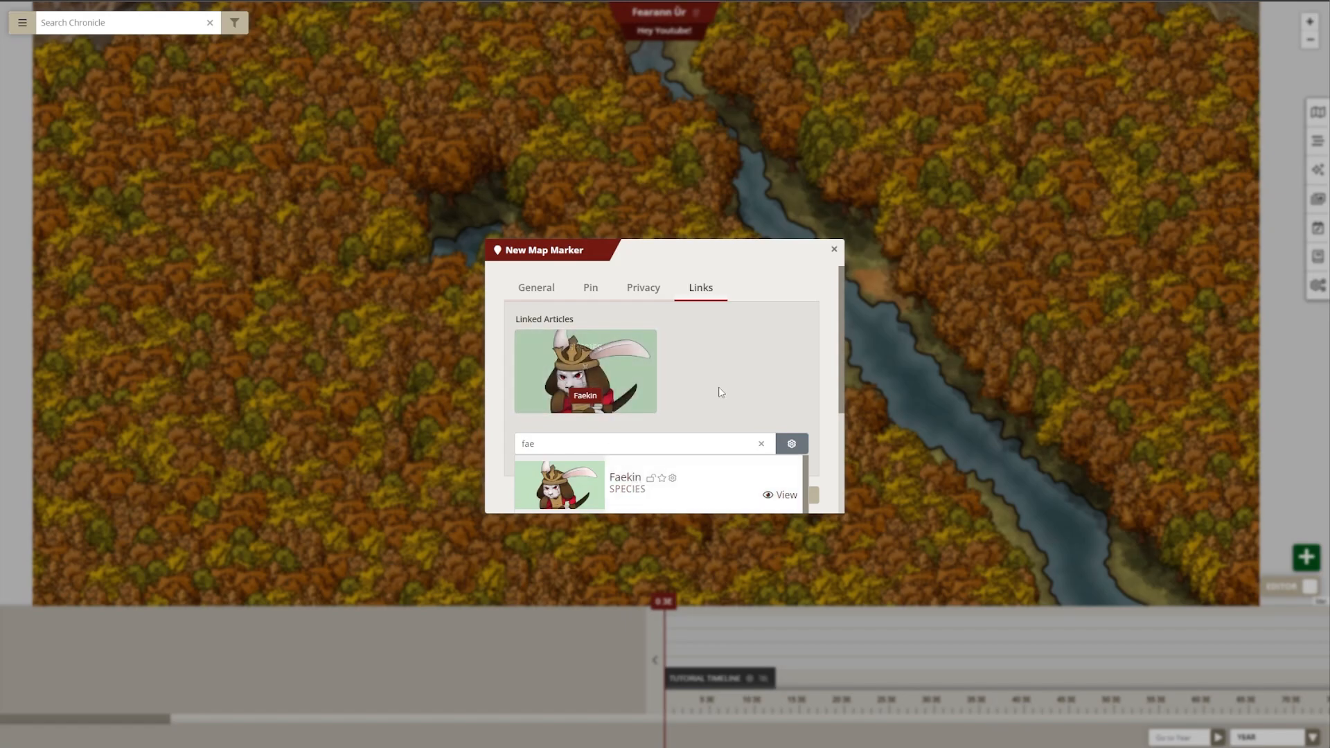
pyautogui.click(814, 495)
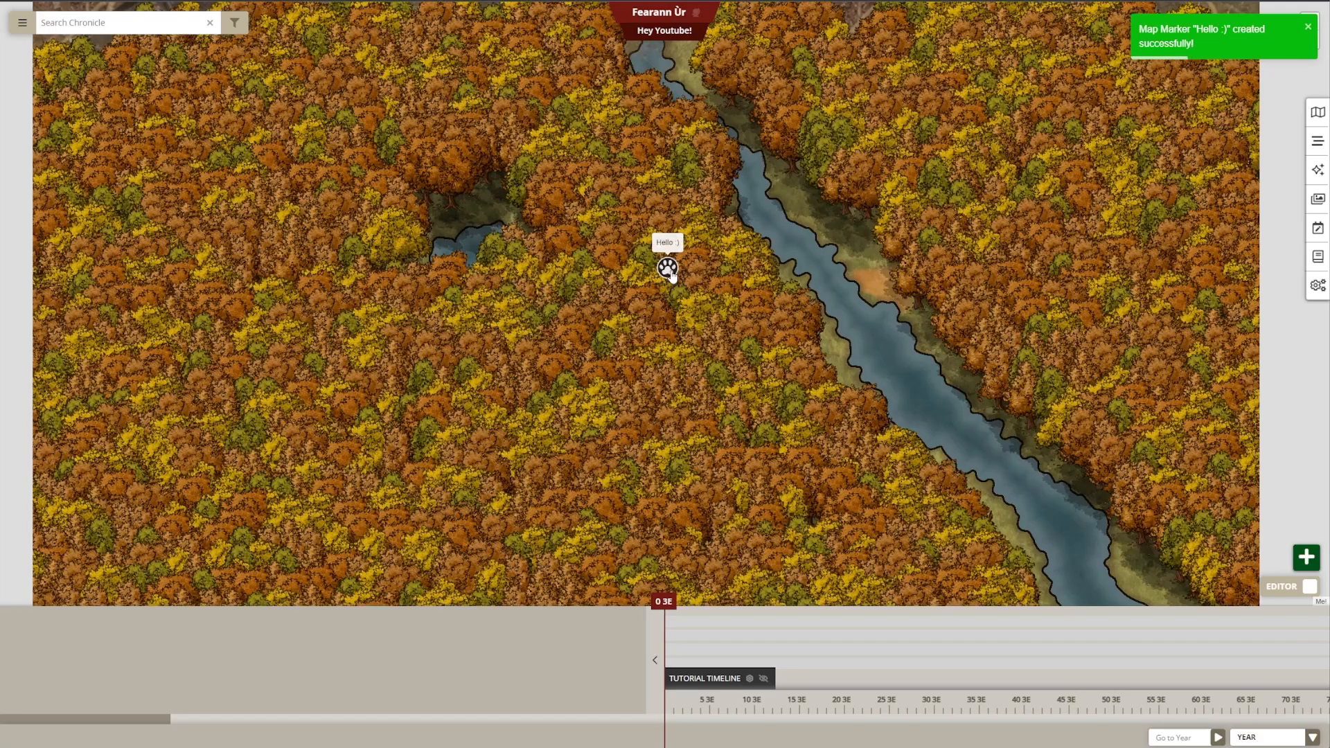
# Open the "Hello :)" marker's details from the map and close them
pyautogui.click(669, 271)
pyautogui.click(260, 11)
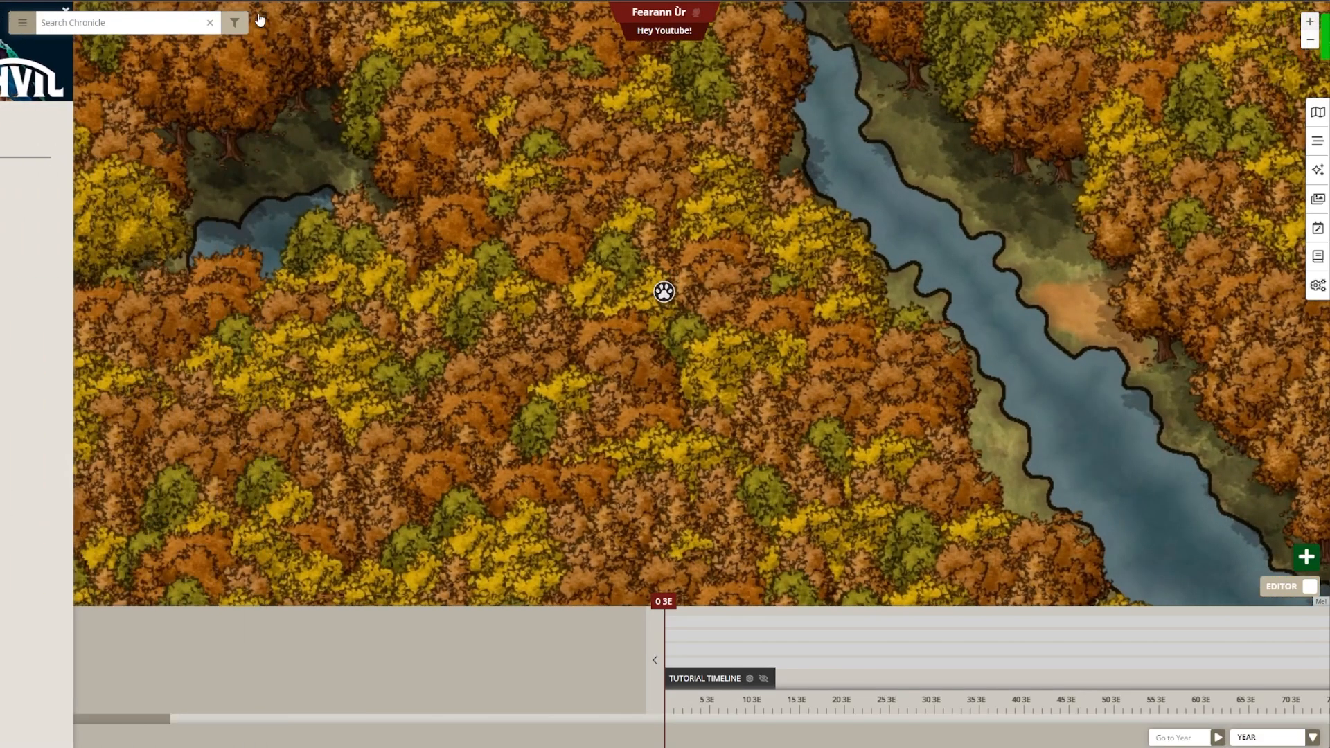
# Create the event "Faekin Move in" on TUTORIAL TIMELINE, dated 1 January 3 3E with the excerpt "Faekin move into the forest", and open its full story
pyautogui.rightClick(696, 637)
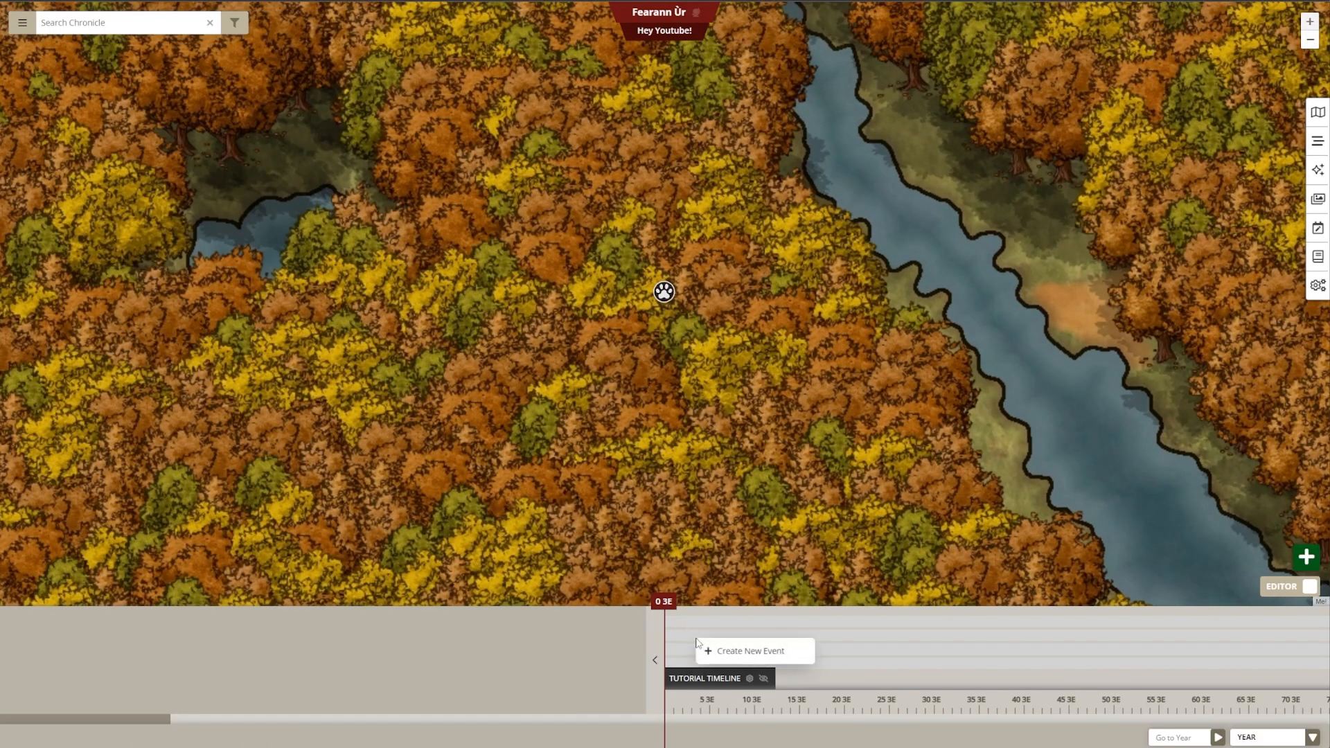
pyautogui.click(731, 652)
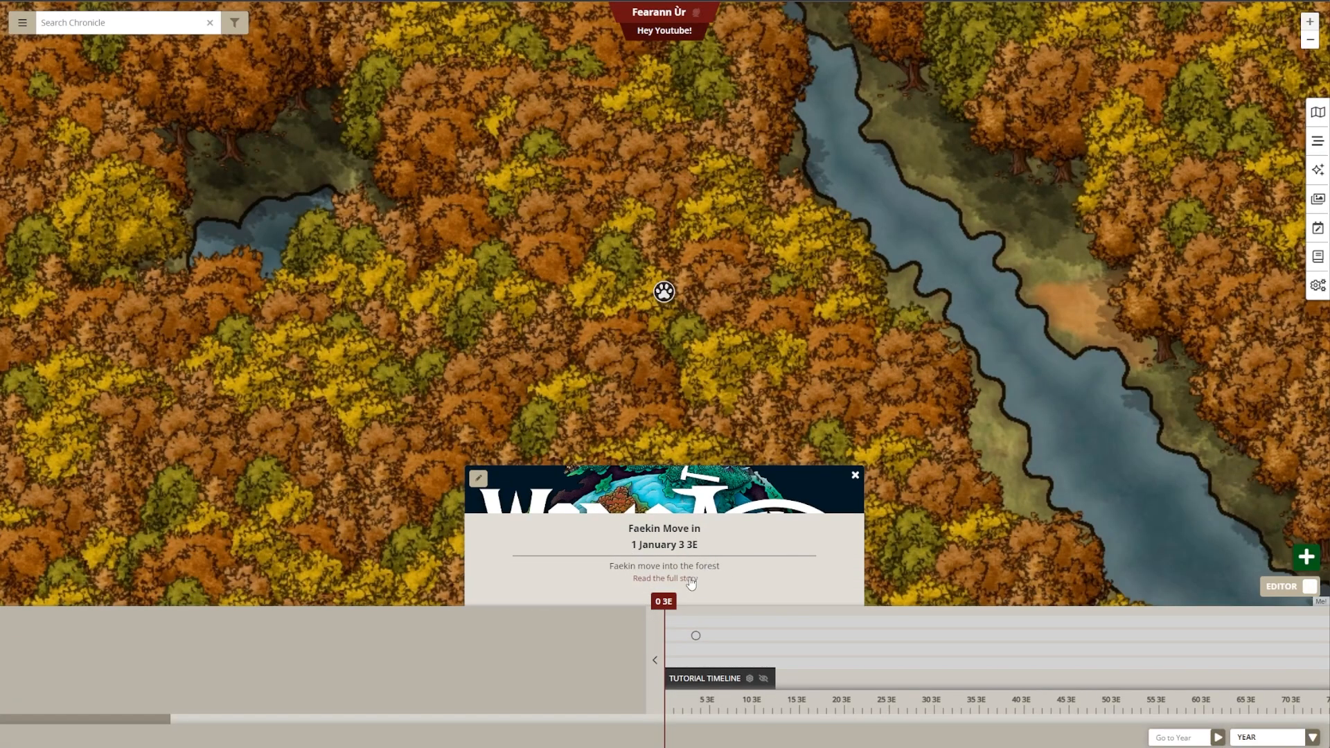
pyautogui.click(690, 579)
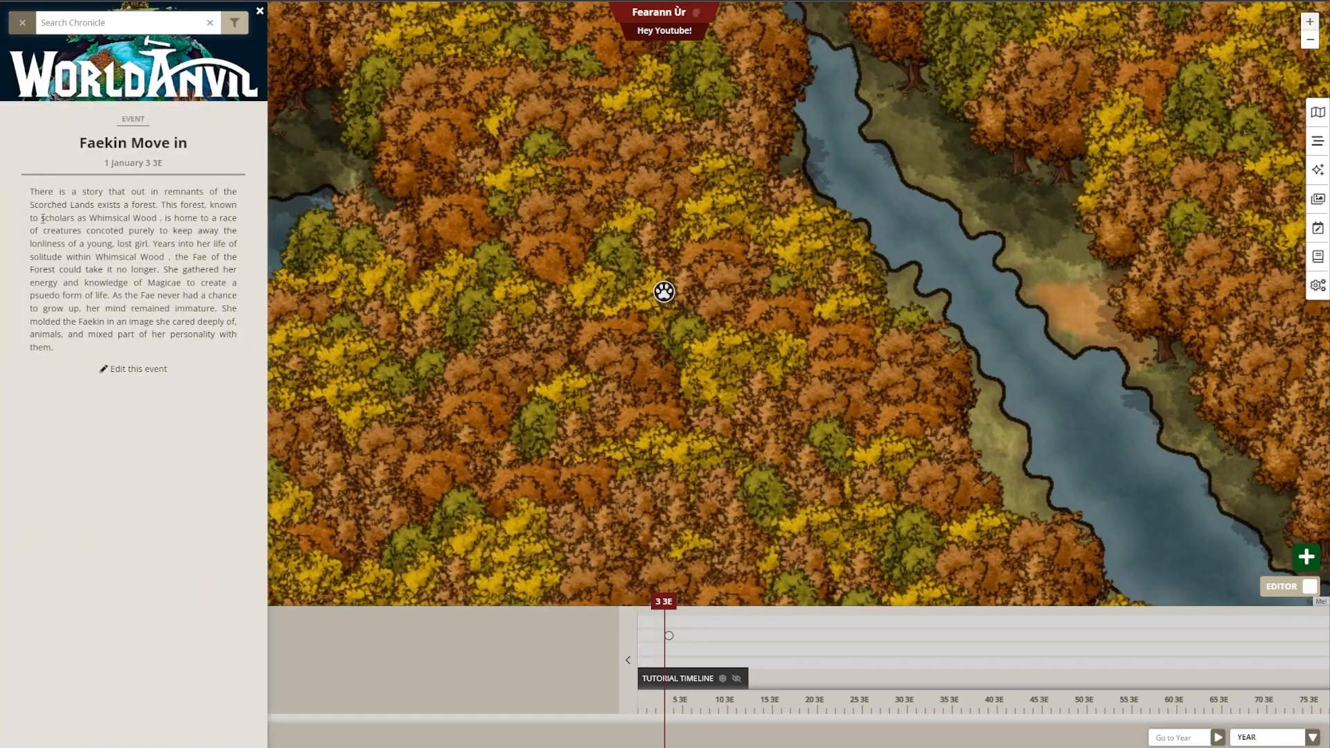
# Edit the "Faekin Move in" event to start on 4 January 3 3E and end on 26 April 7 3E
pyautogui.click(136, 369)
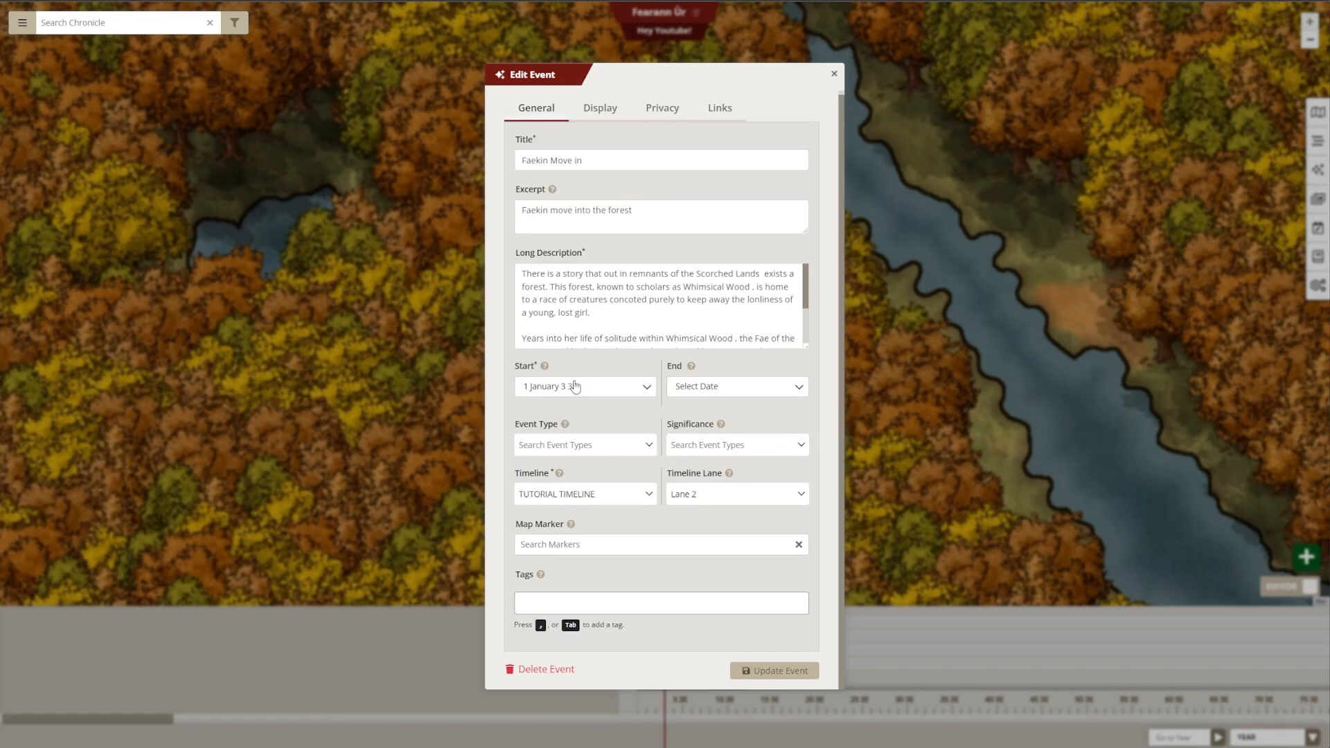
pyautogui.click(576, 387)
pyautogui.click(585, 447)
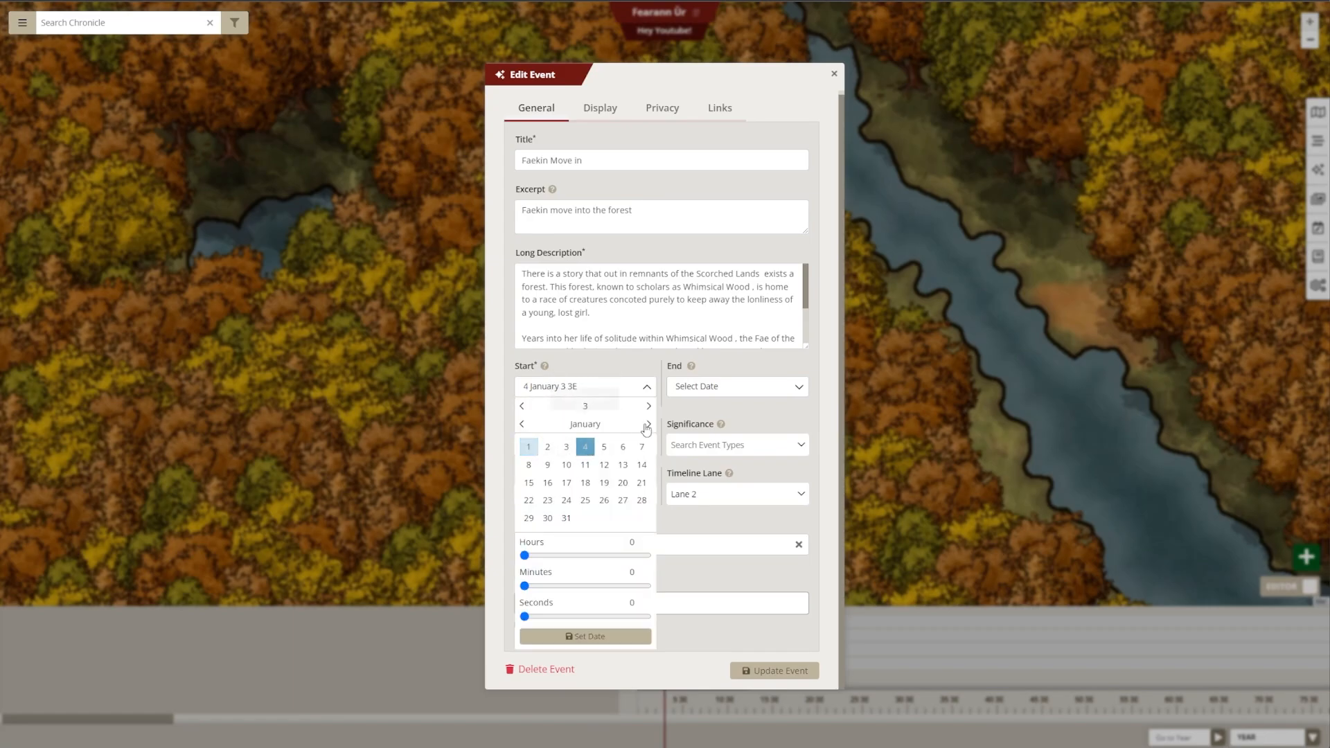
pyautogui.click(711, 386)
pyautogui.click(757, 501)
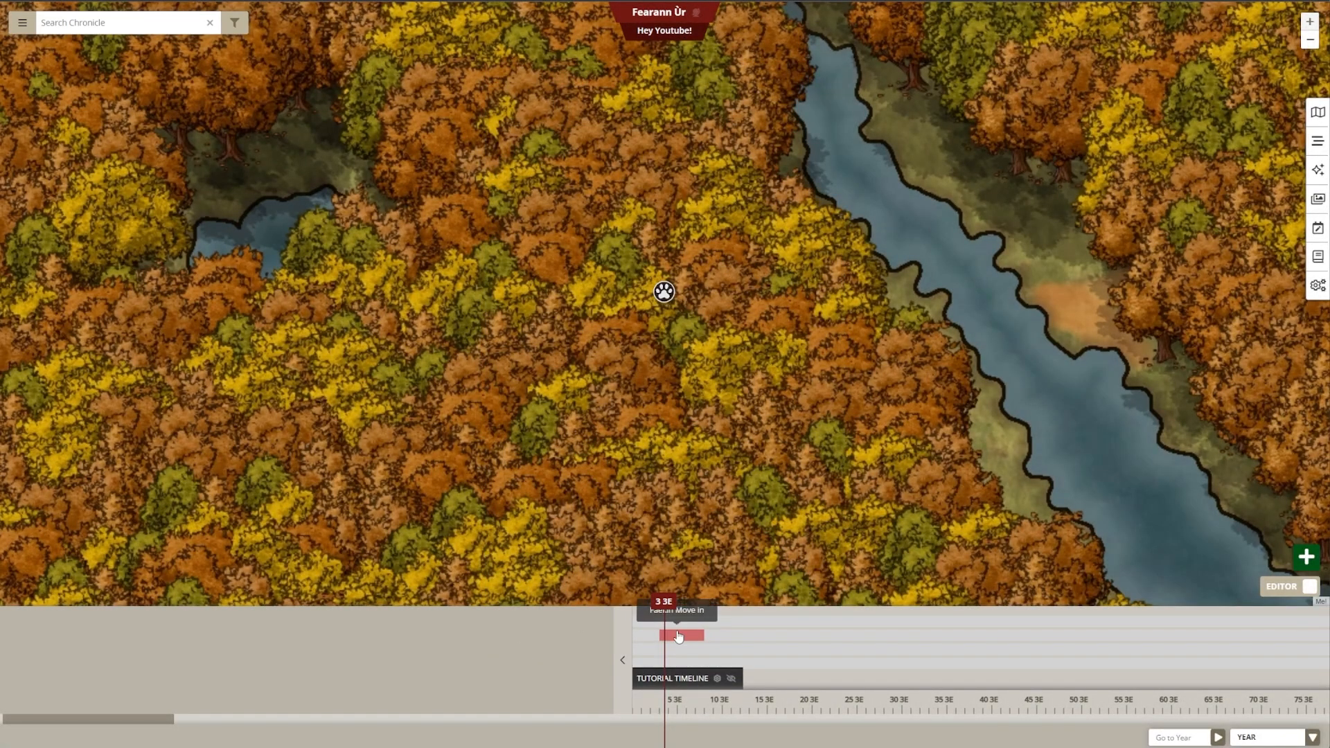
# Reopen the "Faekin Move in" event for editing and set its event type to Diplomatic action
pyautogui.click(679, 636)
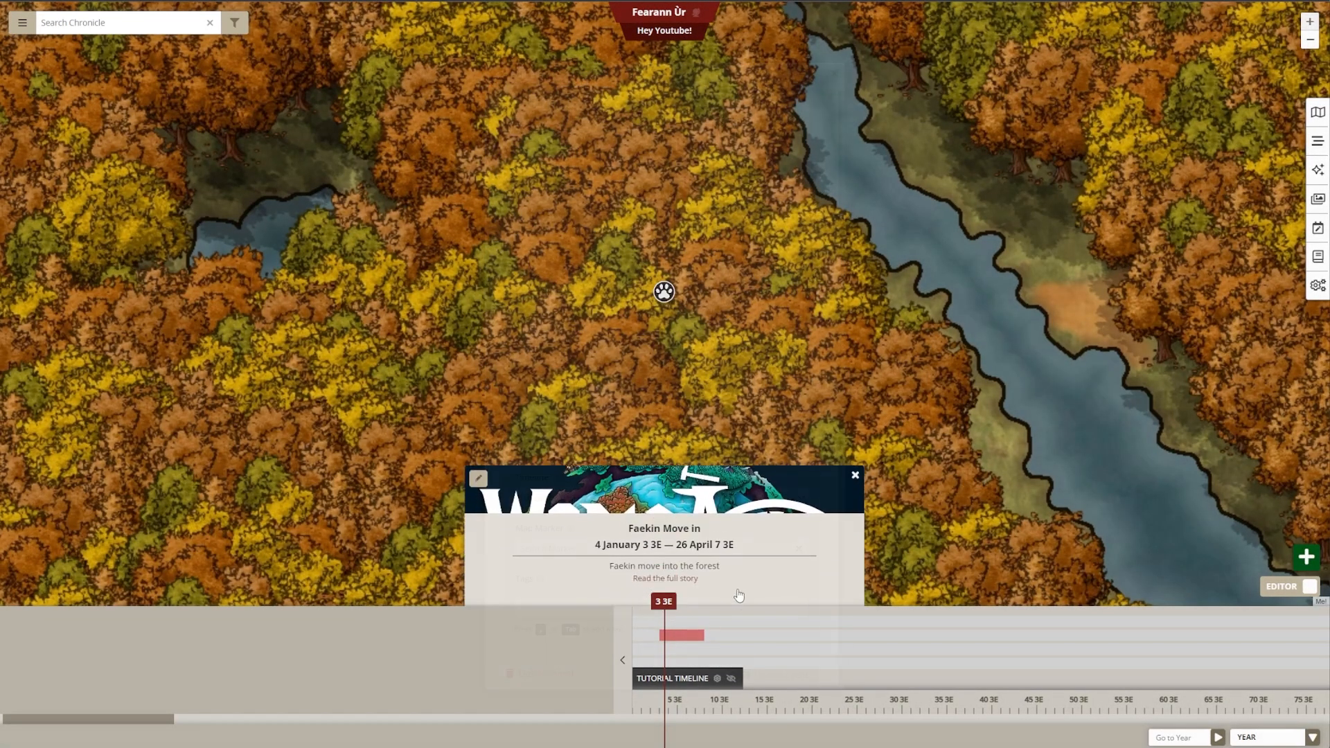
pyautogui.click(608, 489)
pyautogui.click(599, 450)
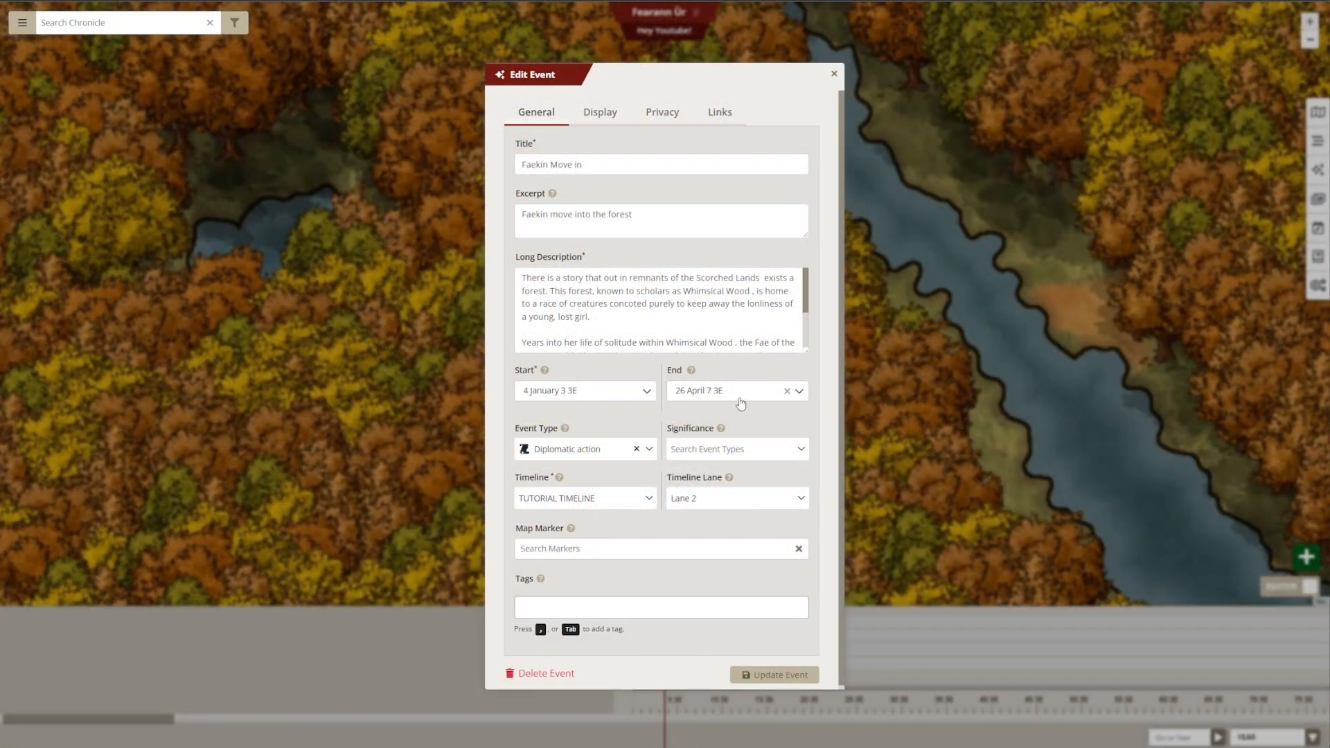
# Try the Major/Global and Trivial/Personal significance levels, settle on Minor/Regional, and update the event
pyautogui.click(760, 448)
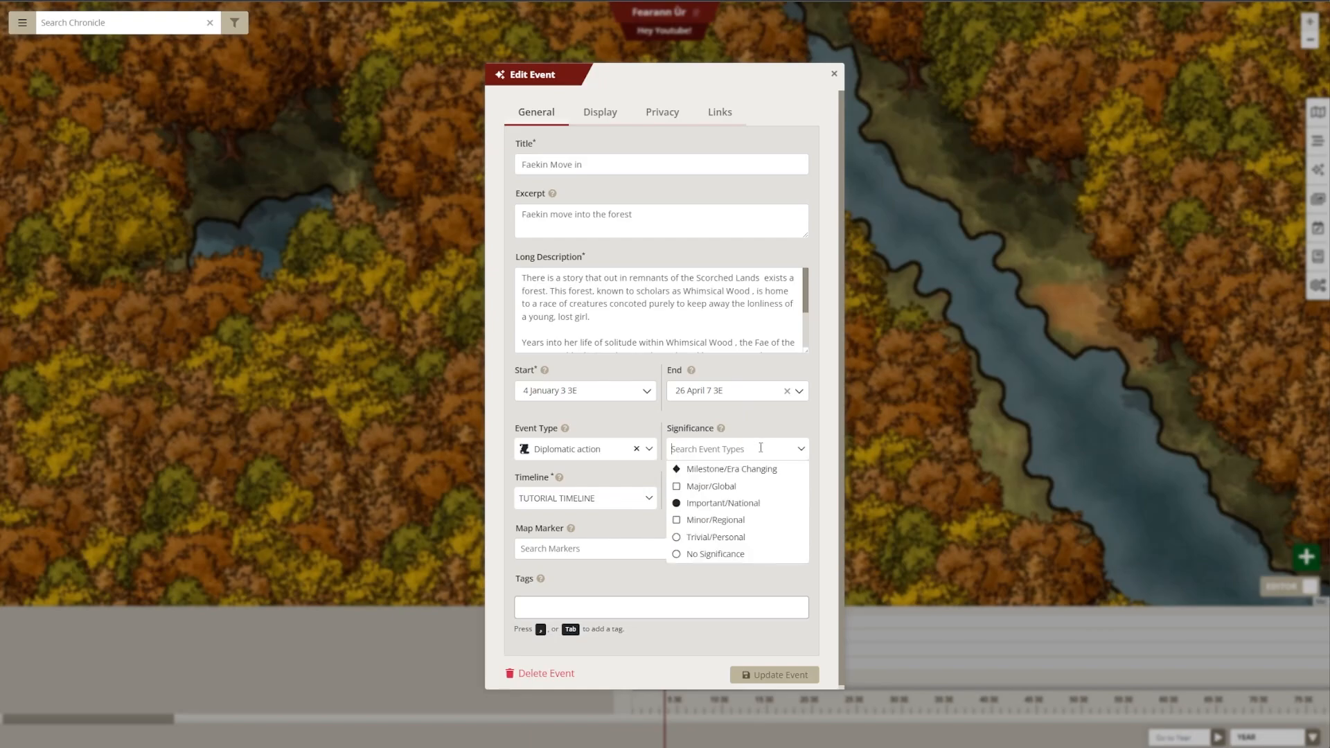
pyautogui.click(721, 491)
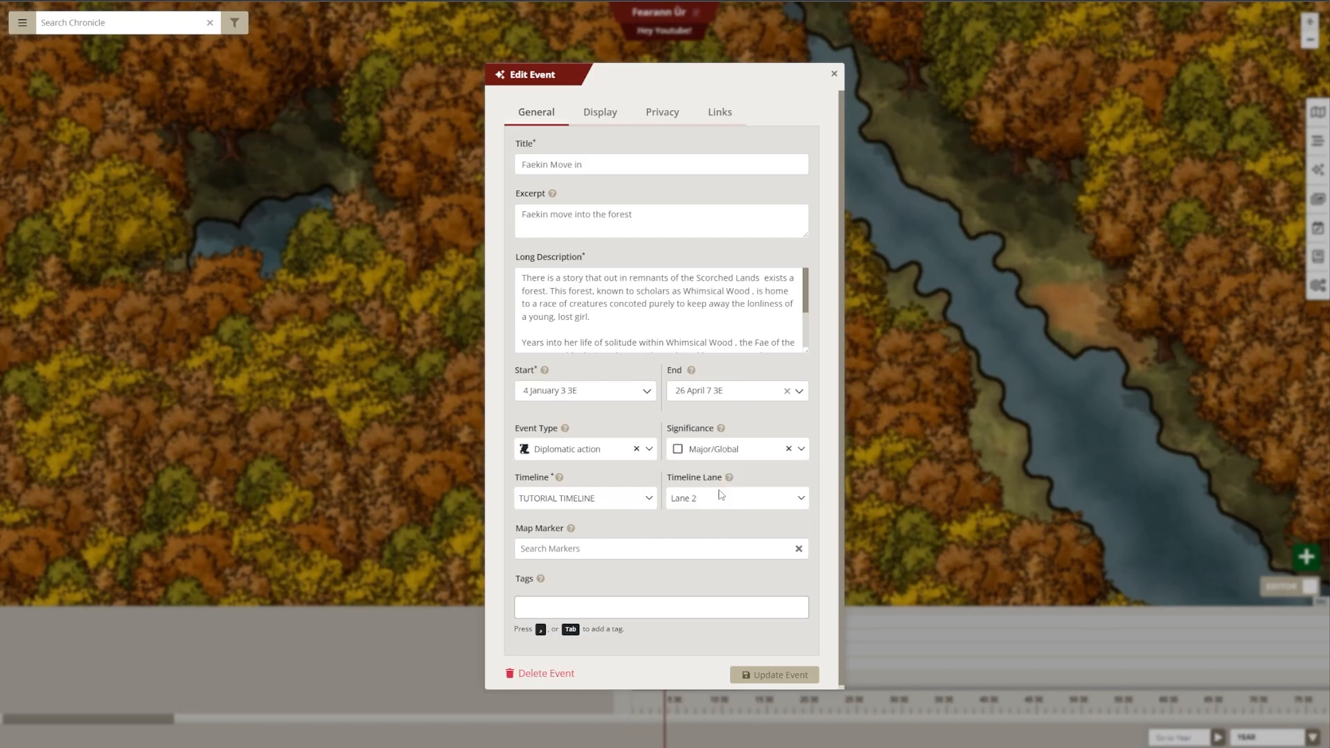
pyautogui.click(755, 452)
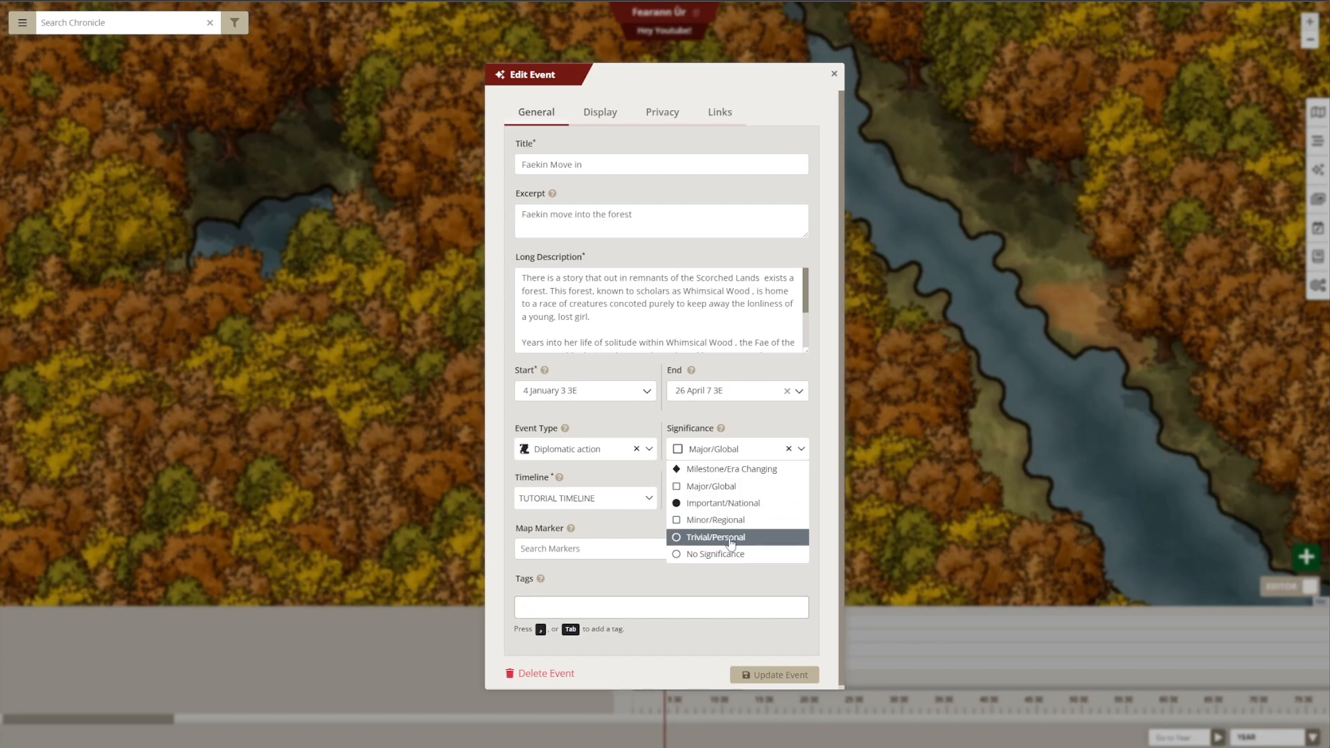
pyautogui.click(729, 539)
pyautogui.click(767, 459)
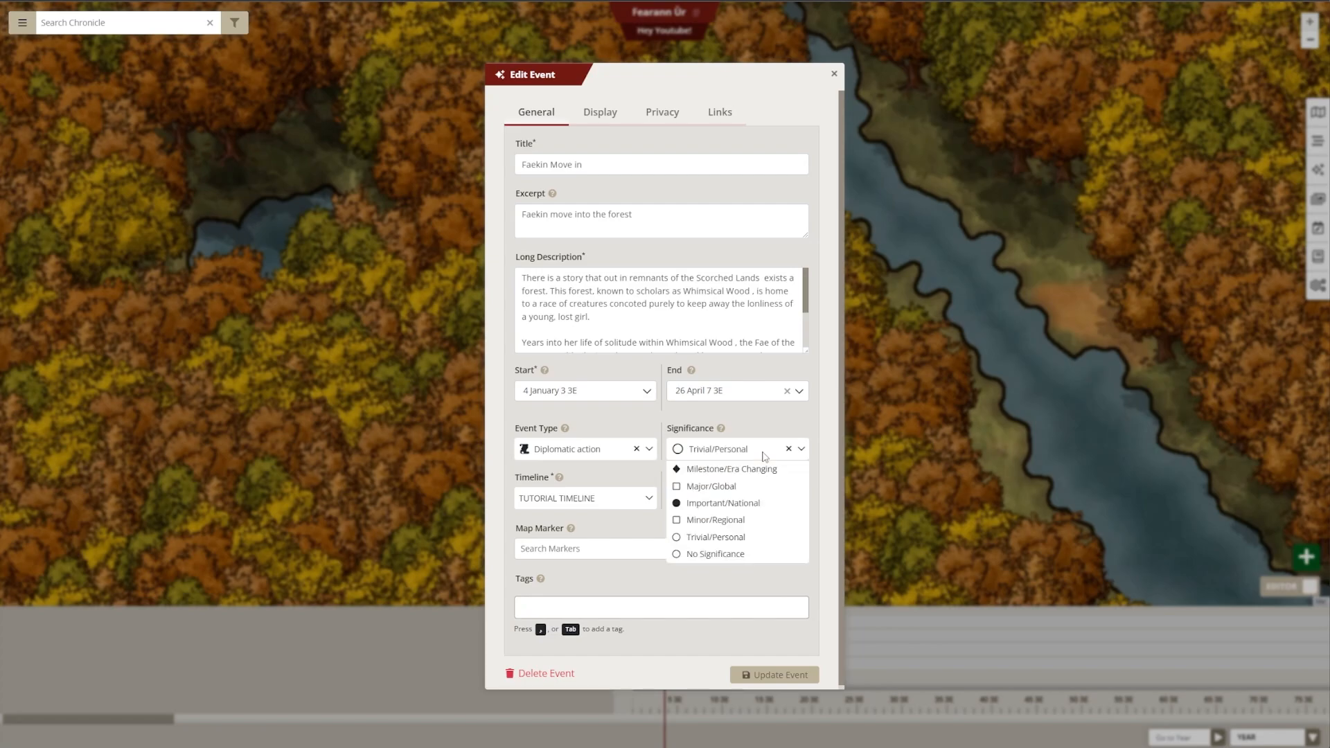
pyautogui.click(737, 514)
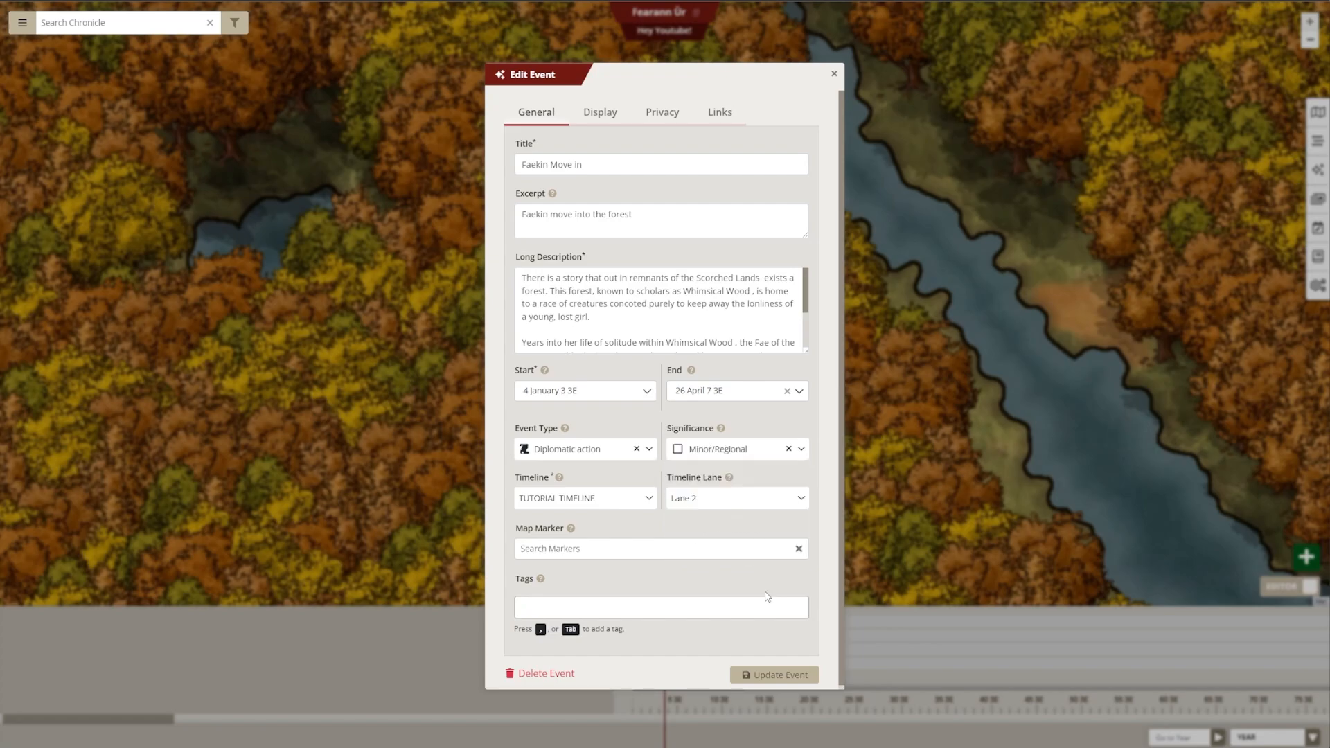
pyautogui.click(774, 675)
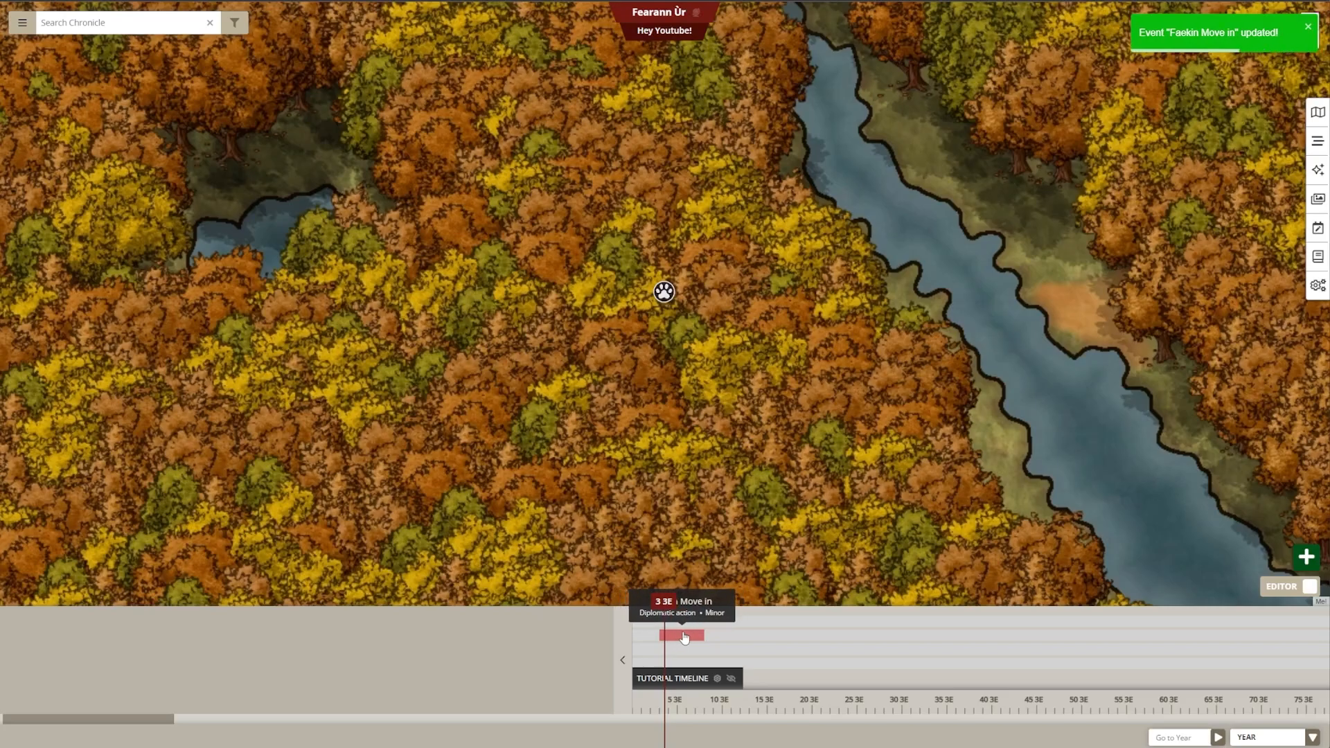
# Try assigning the "Faekin Move in" event to TIMELINE 2 :) and return it to TUTORIAL TIMELINE
pyautogui.click(683, 635)
pyautogui.click(584, 499)
pyautogui.click(585, 536)
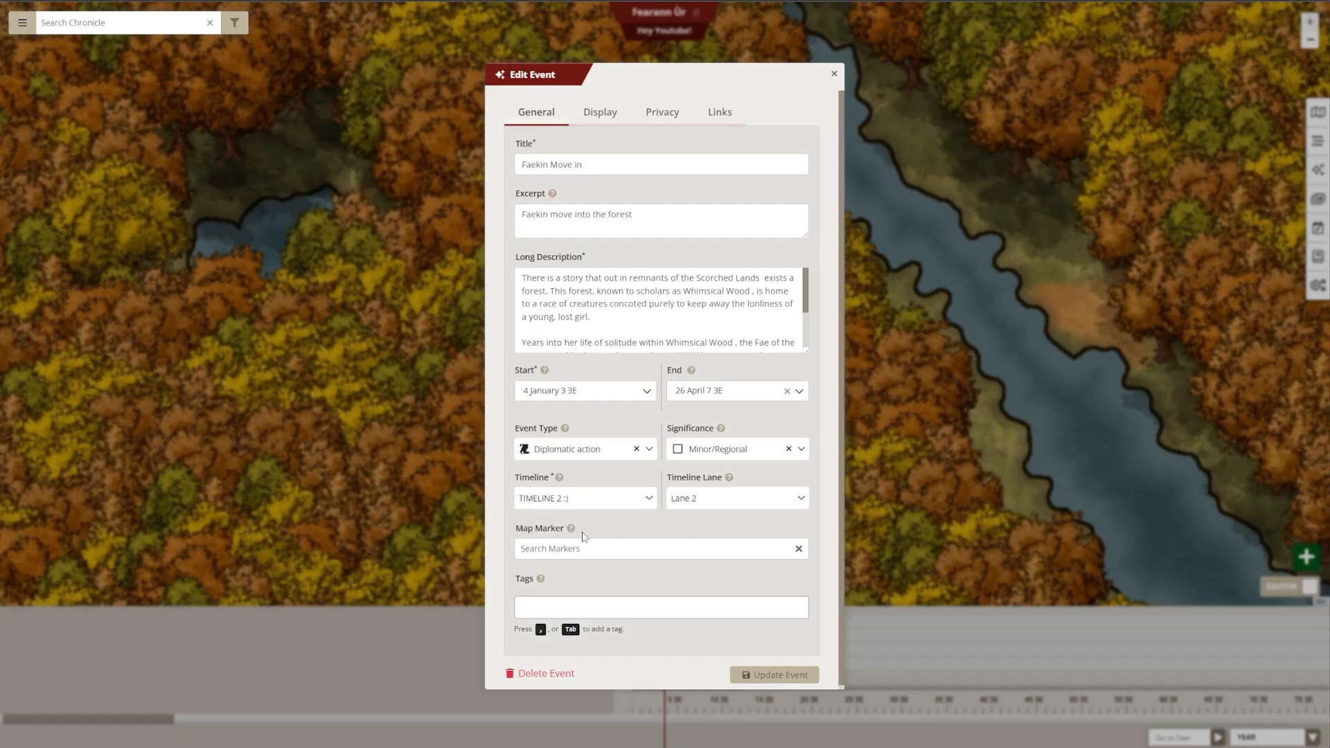
pyautogui.click(582, 501)
pyautogui.click(584, 520)
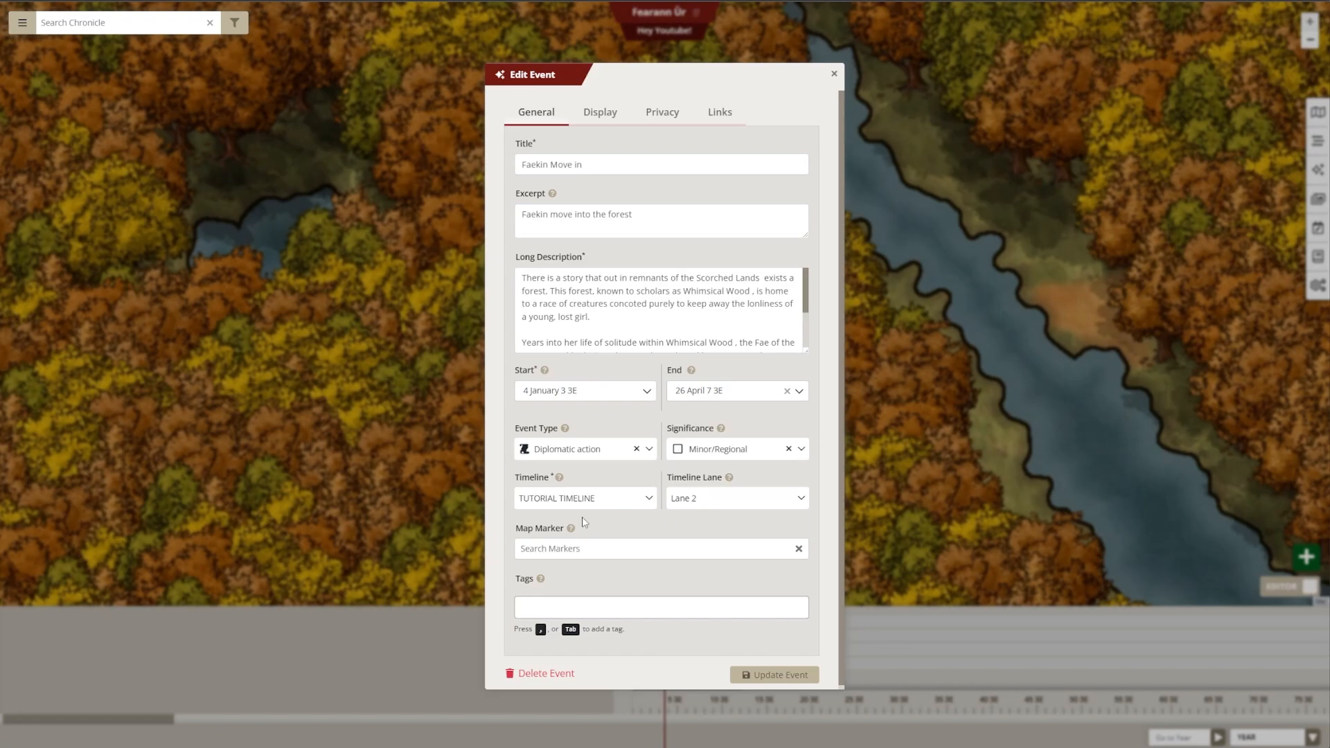
# Move the "Faekin Move in" event to Lane 3 of its timeline and update the event
pyautogui.click(687, 495)
pyautogui.click(695, 549)
pyautogui.click(759, 671)
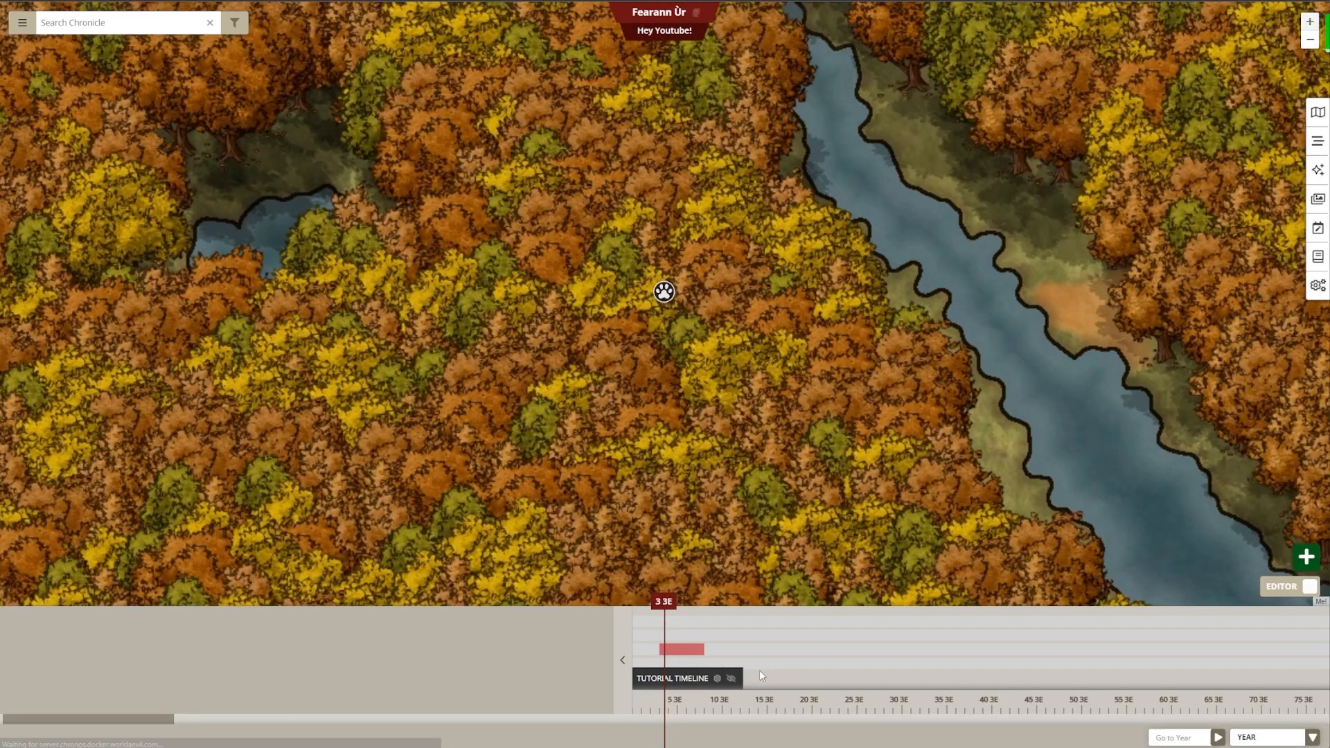
# Reopen the "Faekin Move in" event and link it to the "Hello :)" map marker
pyautogui.click(682, 649)
pyautogui.click(604, 547)
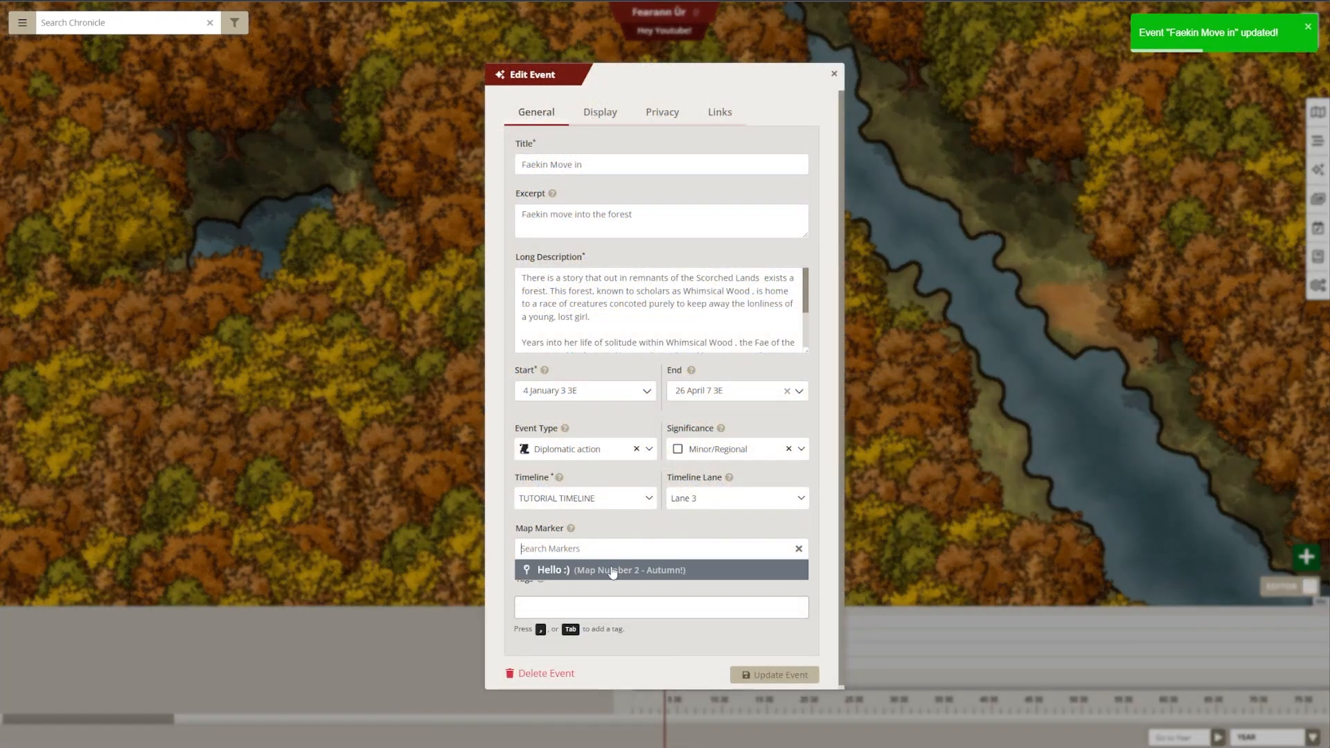
pyautogui.click(613, 572)
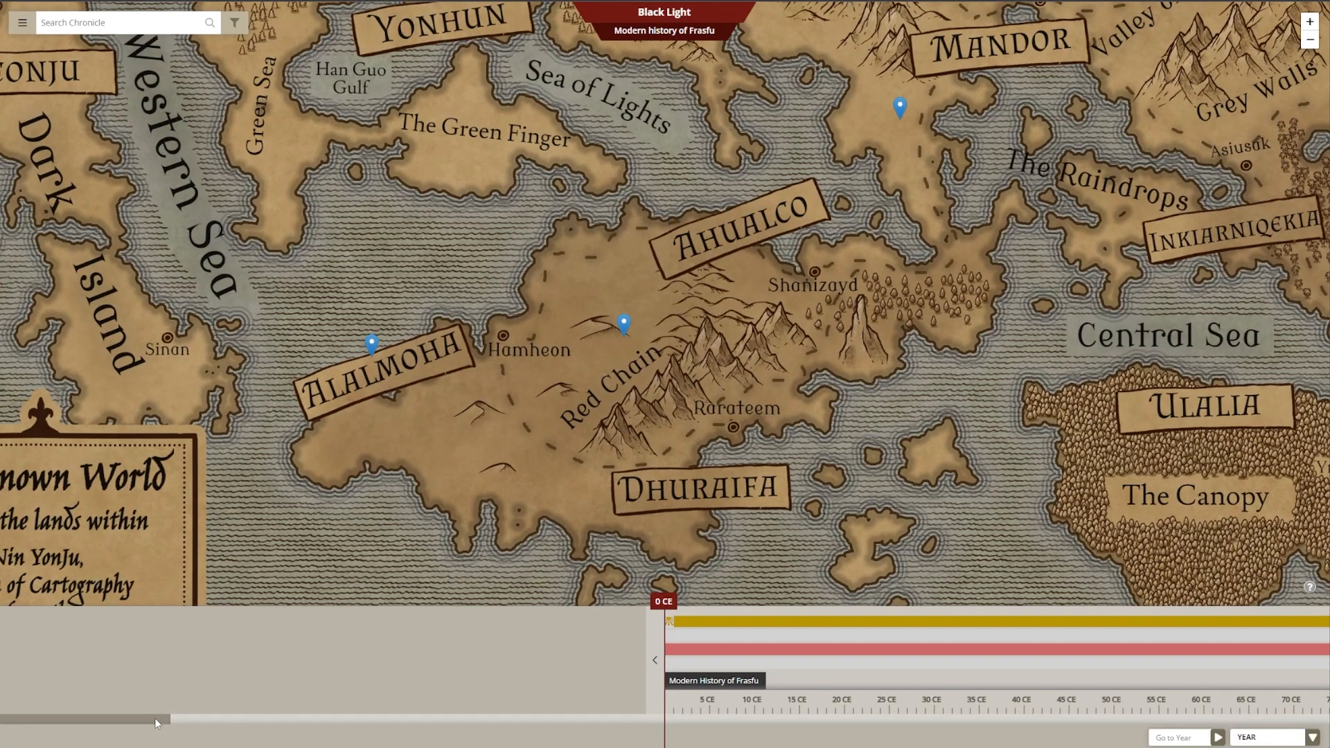
# In the Black Light chronicle, advance the timeline, view the Rebellion in Dhraho event, and open "Yeoheung invades Dhraho" from the Dhraho Peninsula marker's history
pyautogui.moveTo(155, 718); pyautogui.dragTo(318, 721)
pyautogui.click(690, 633)
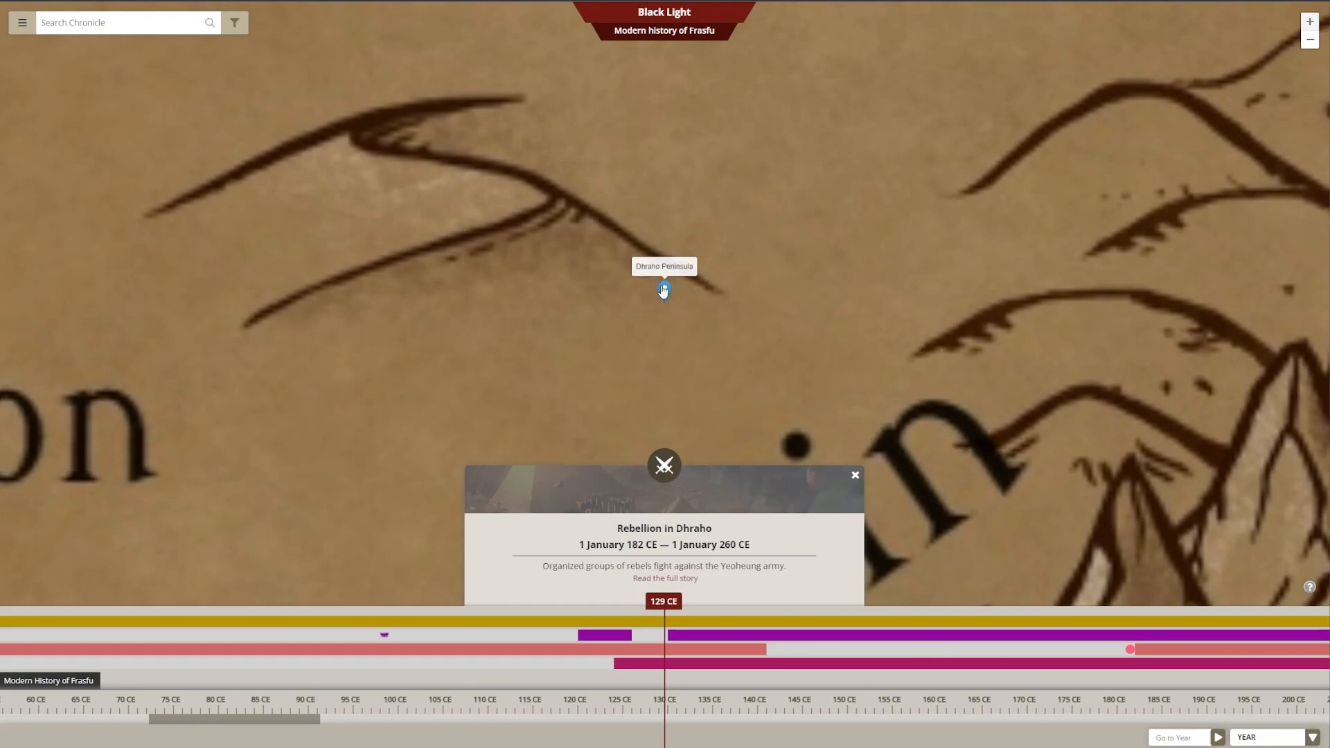
pyautogui.click(664, 292)
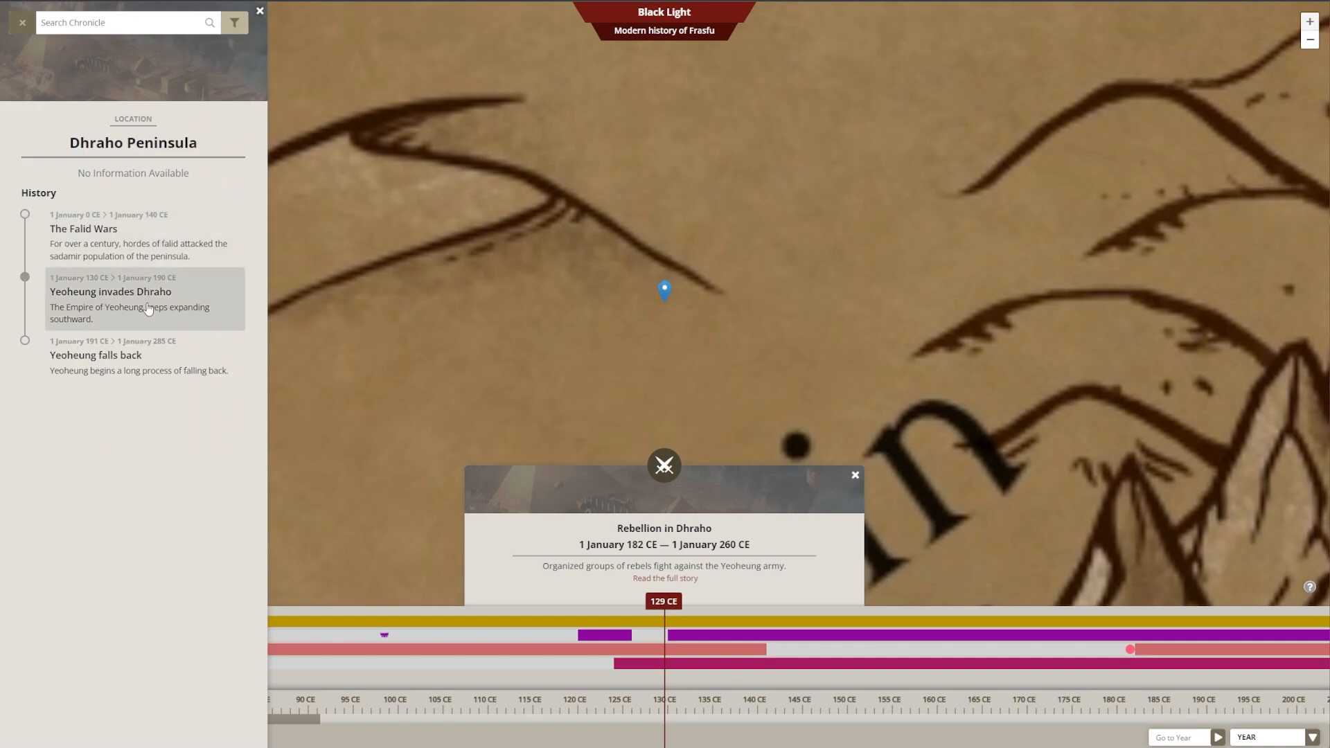
pyautogui.click(124, 298)
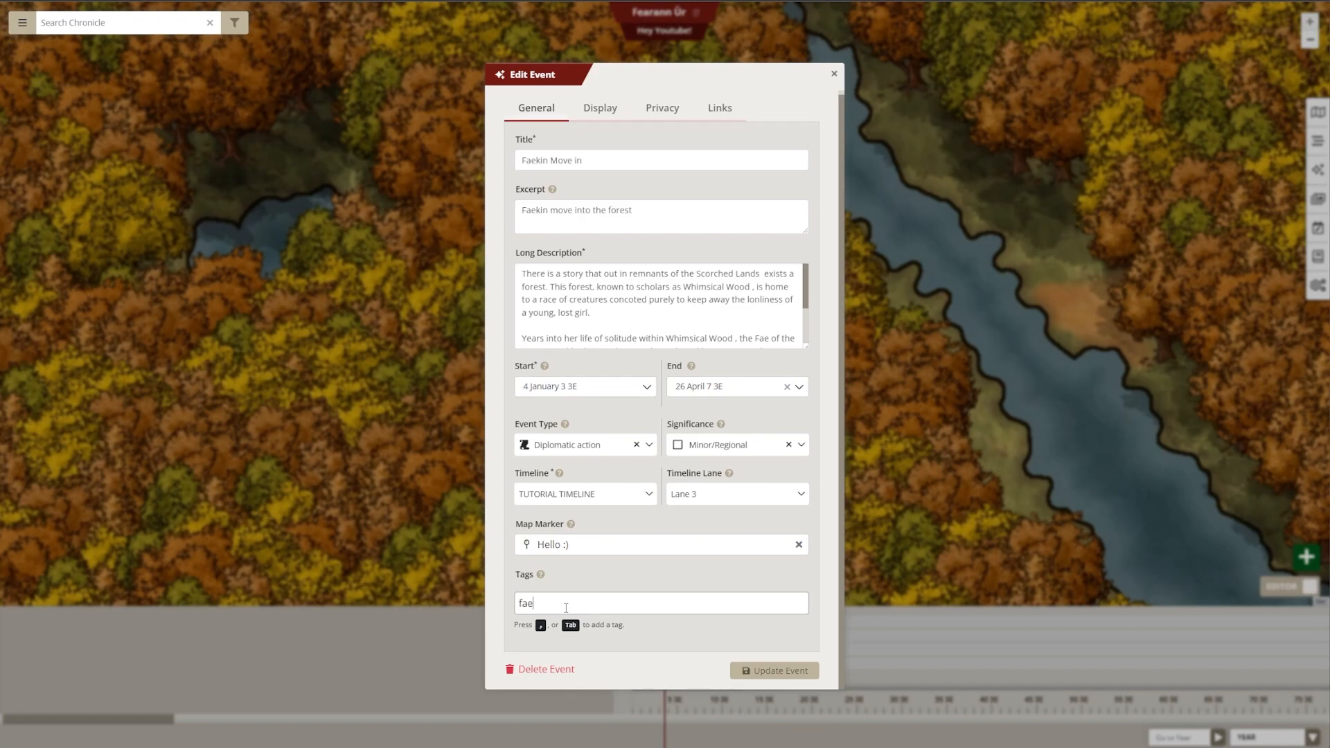
# Add the tags "faekin" and "race" to the "Faekin Move in" event, upload the autumn forest map as its cover image, and update it
pyautogui.press('Tab')
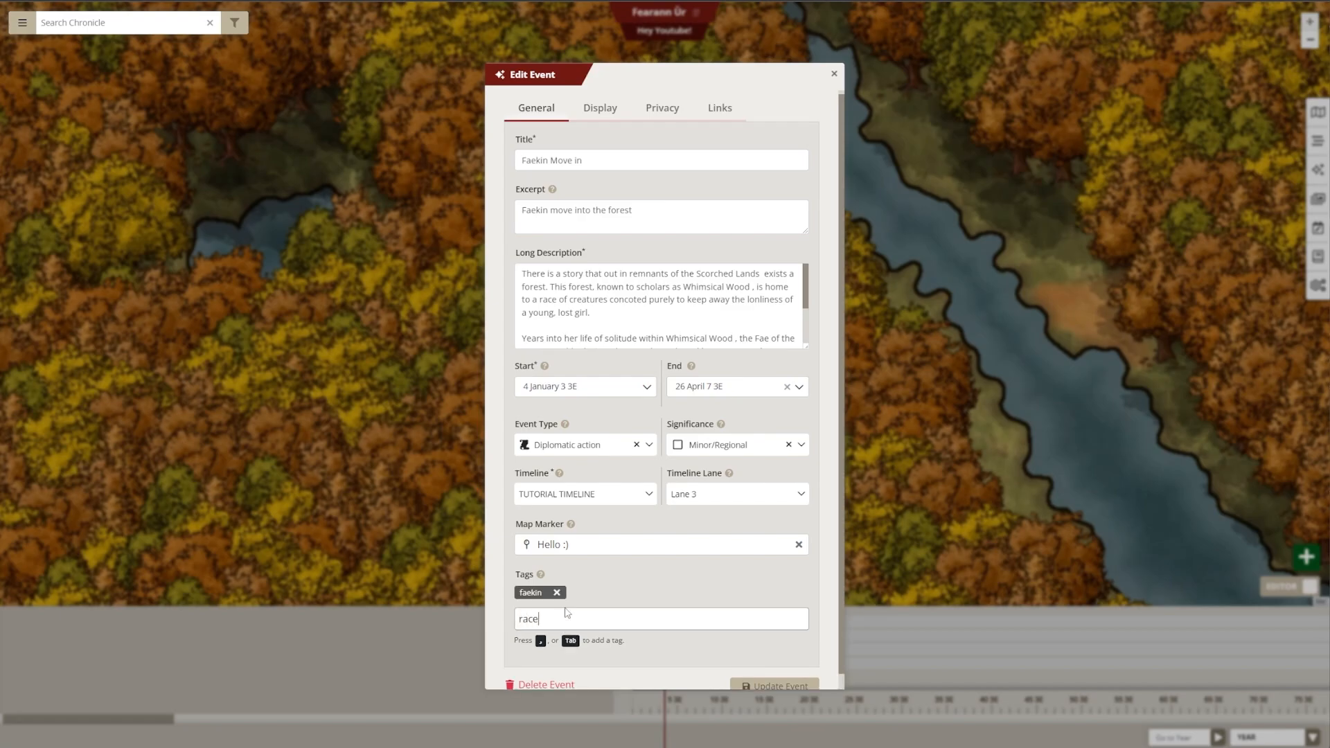
pyautogui.press('Tab')
pyautogui.click(584, 107)
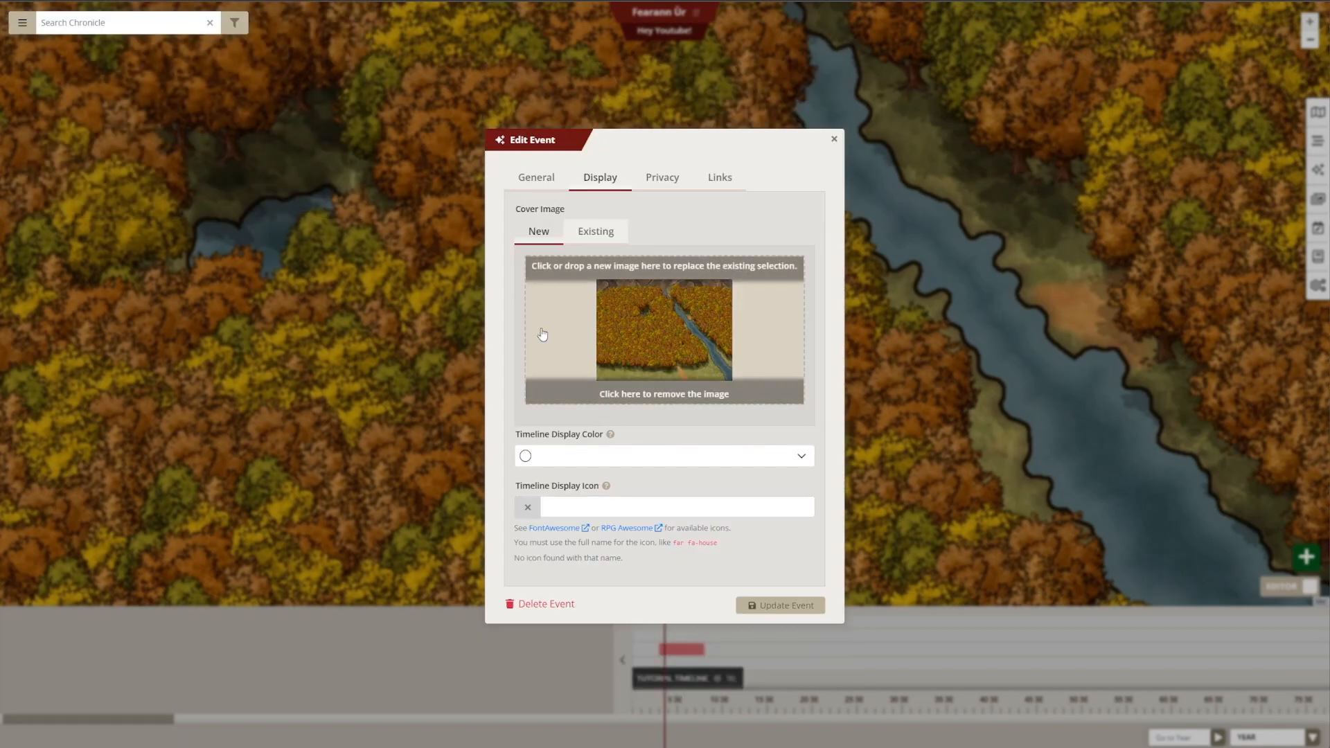
pyautogui.click(768, 605)
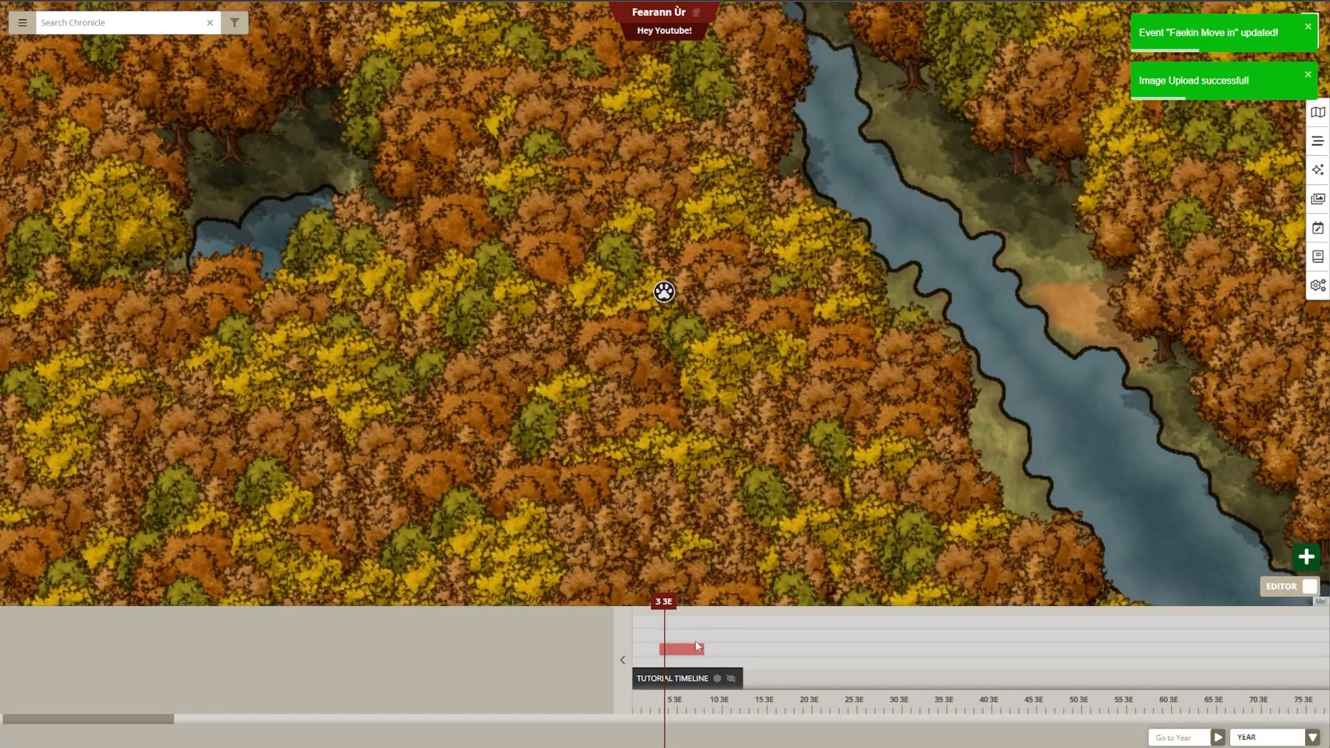
# Reopen the "Faekin Move in" event for editing and set its timeline display color to purple, rgb(114, 19, 102)
pyautogui.click(696, 648)
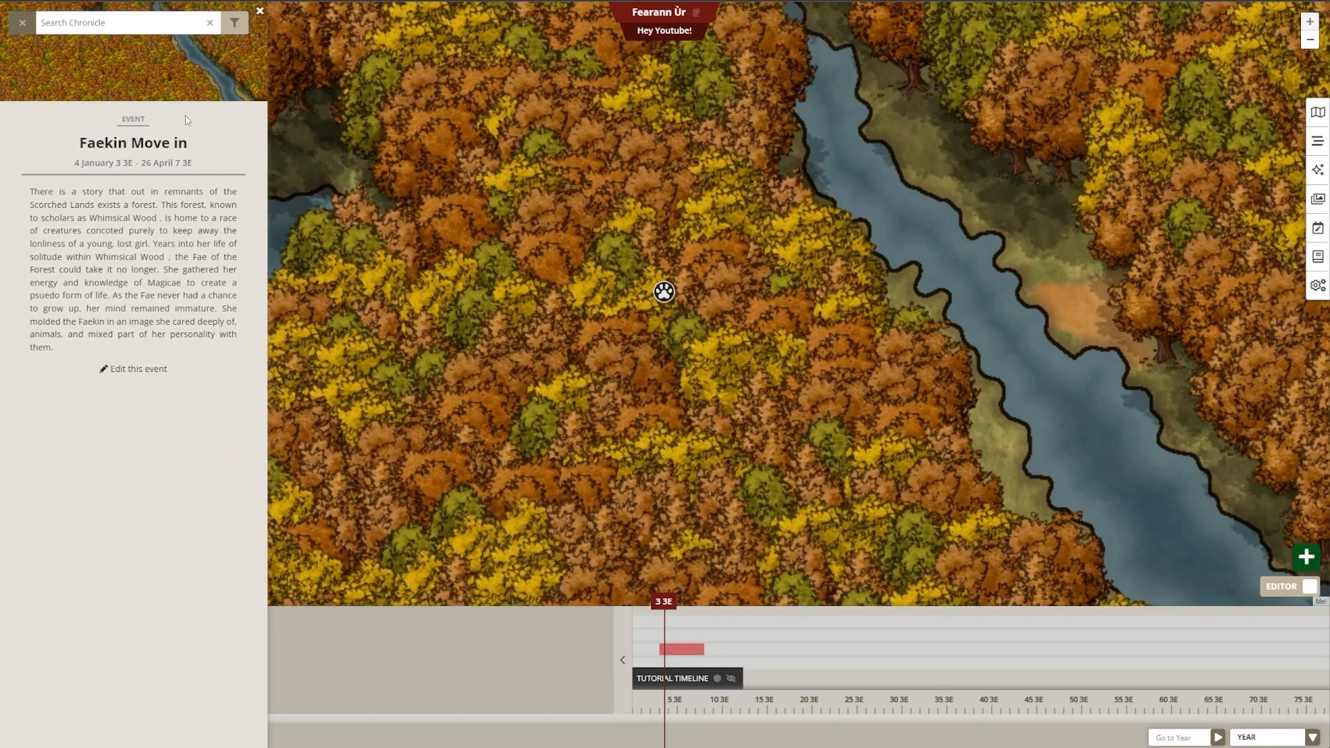
pyautogui.click(133, 369)
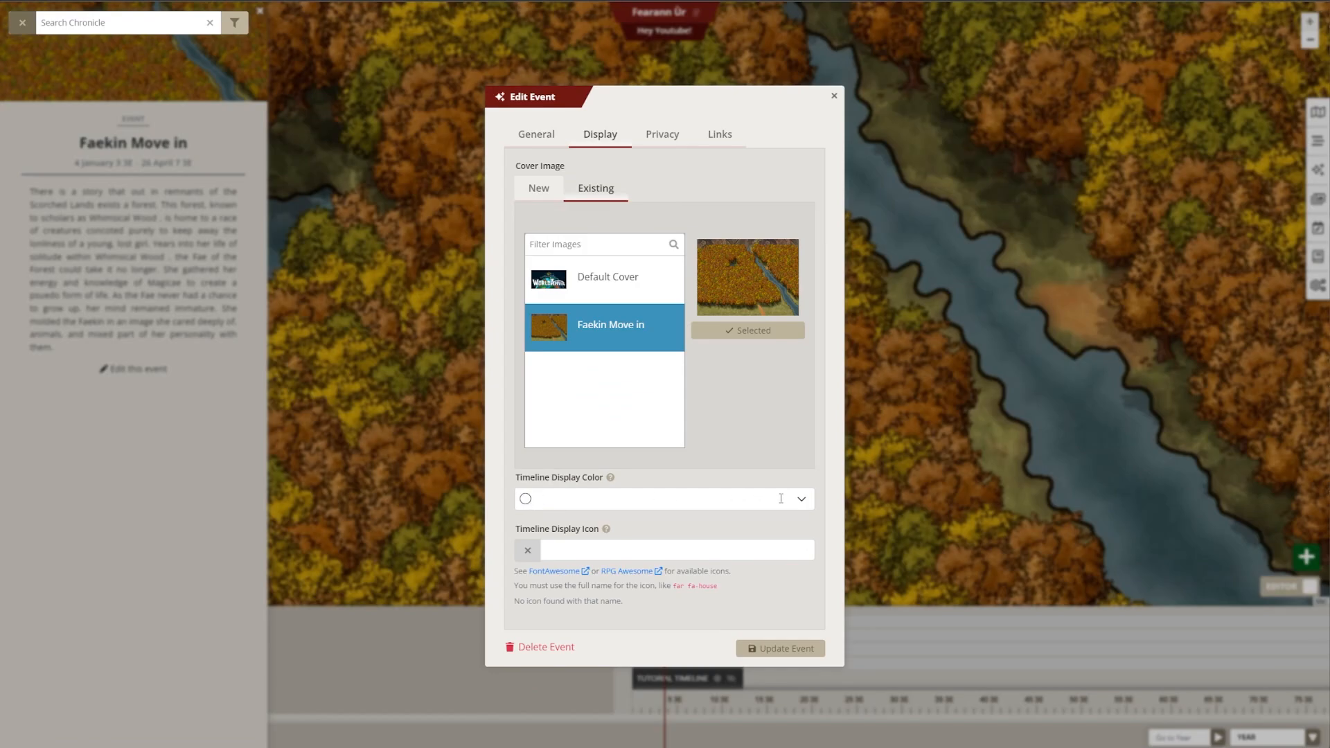
pyautogui.click(798, 500)
pyautogui.click(616, 616)
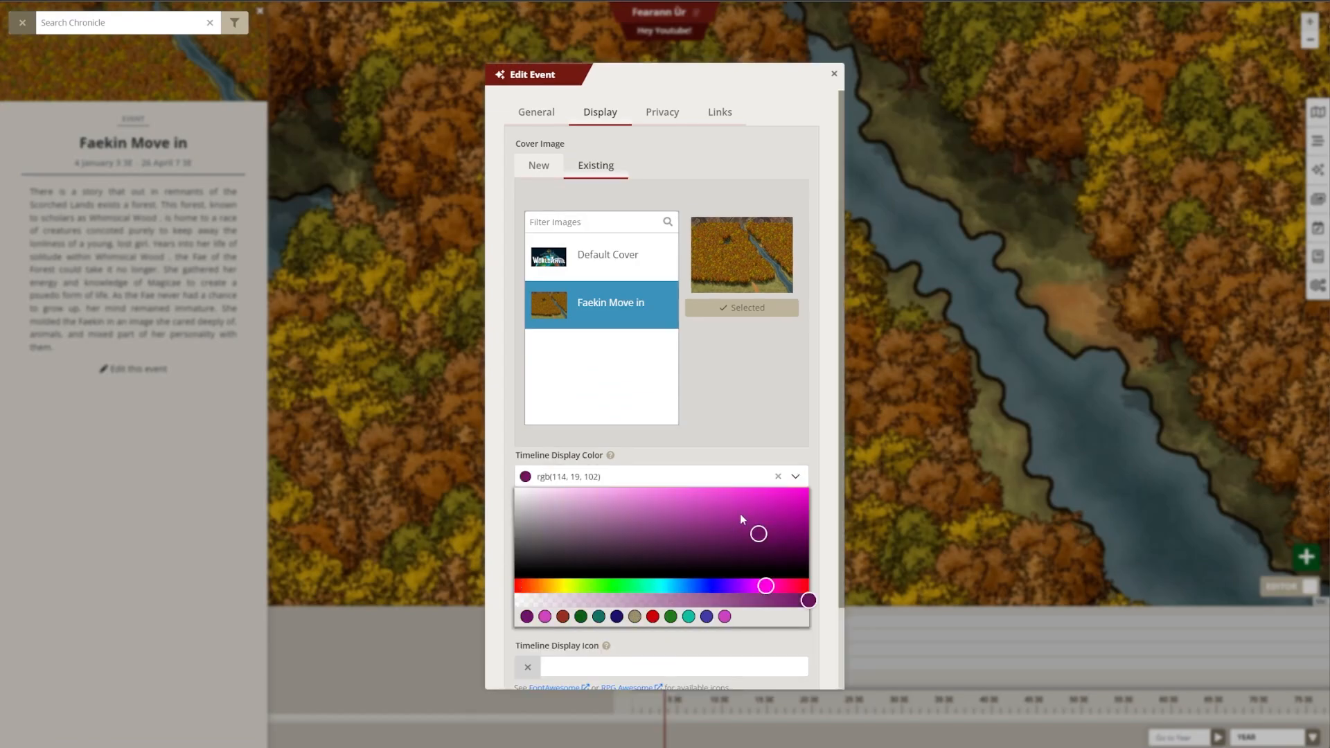
pyautogui.click(796, 475)
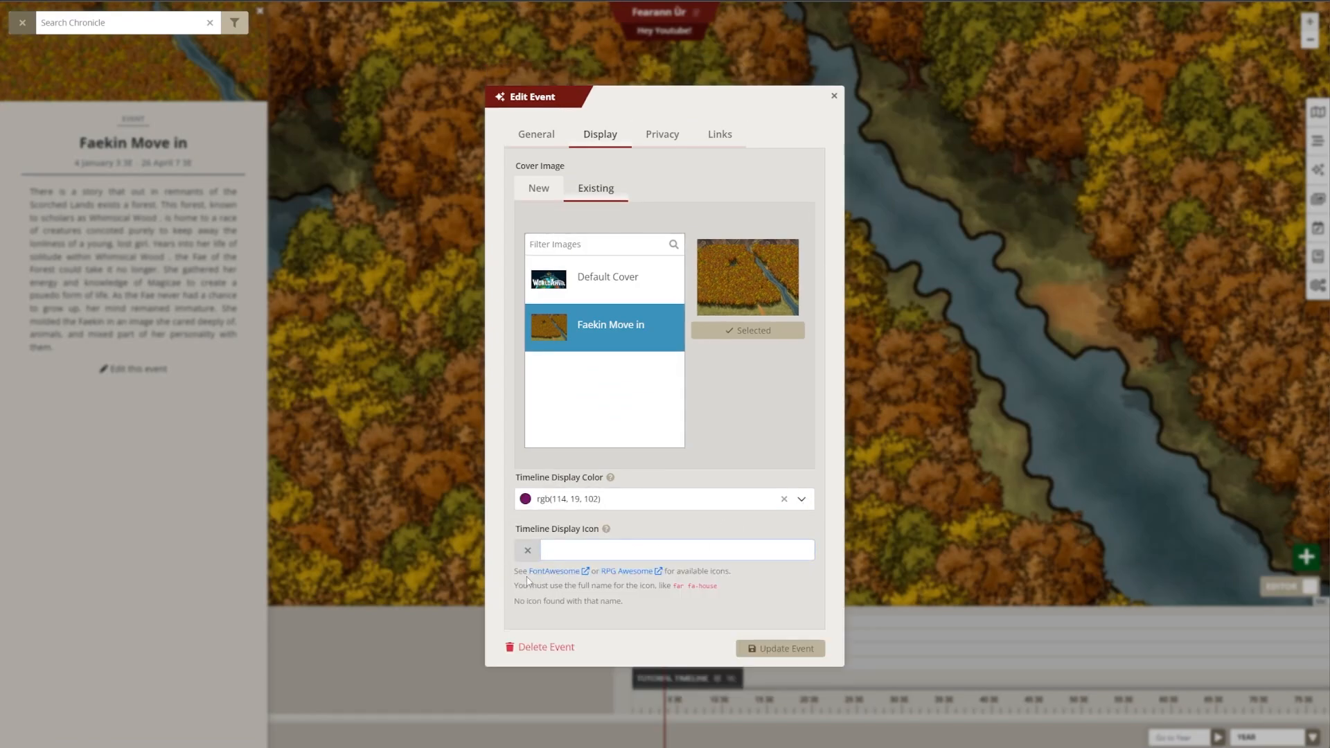
# Set the event's timeline display icon to "fa-house", following the example icon name
pyautogui.click(576, 555)
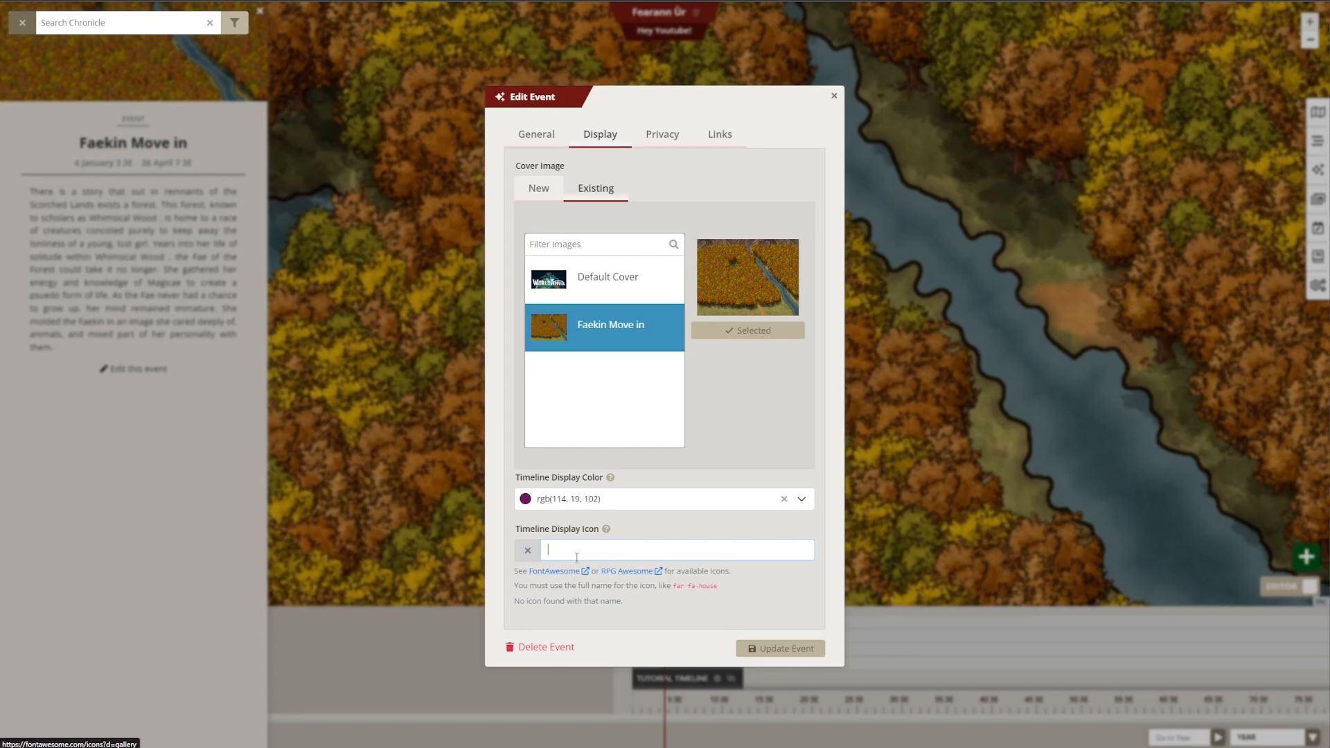
pyautogui.moveTo(719, 586); pyautogui.dragTo(698, 587)
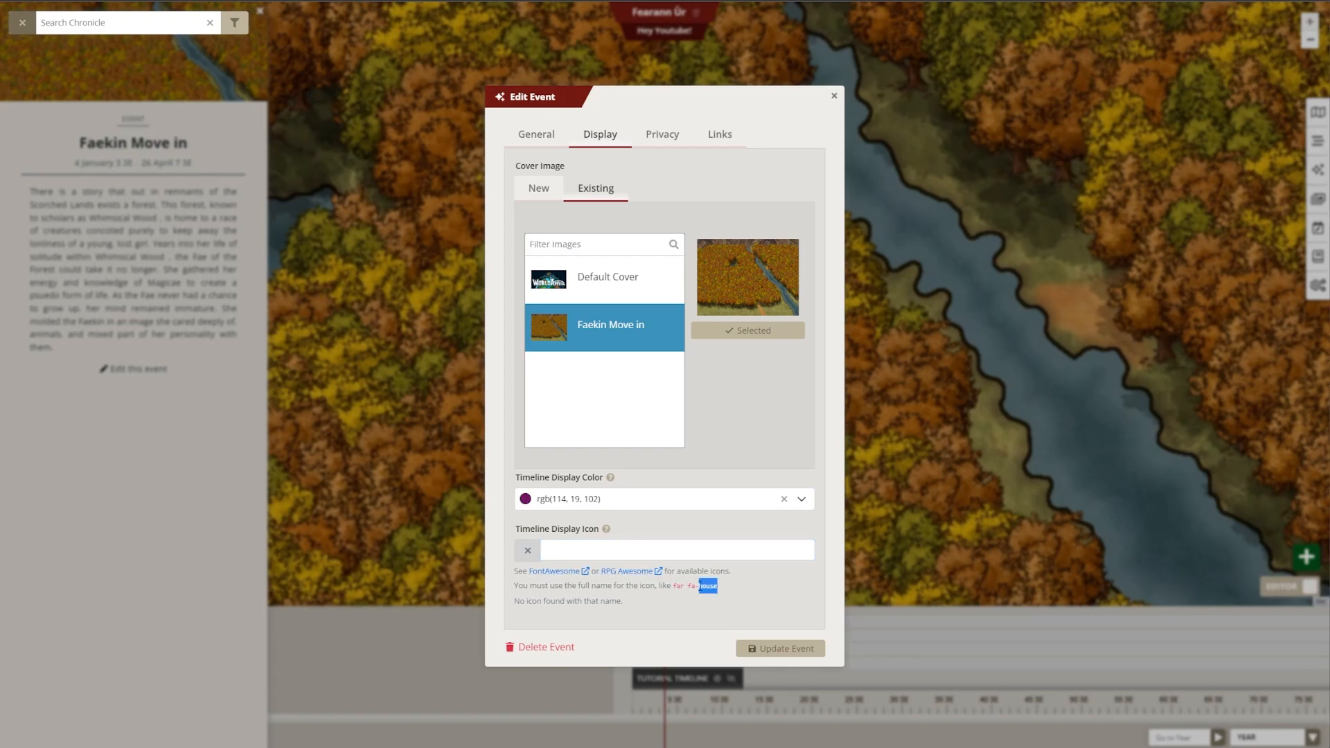
pyautogui.click(675, 556)
pyautogui.write('fa-house')
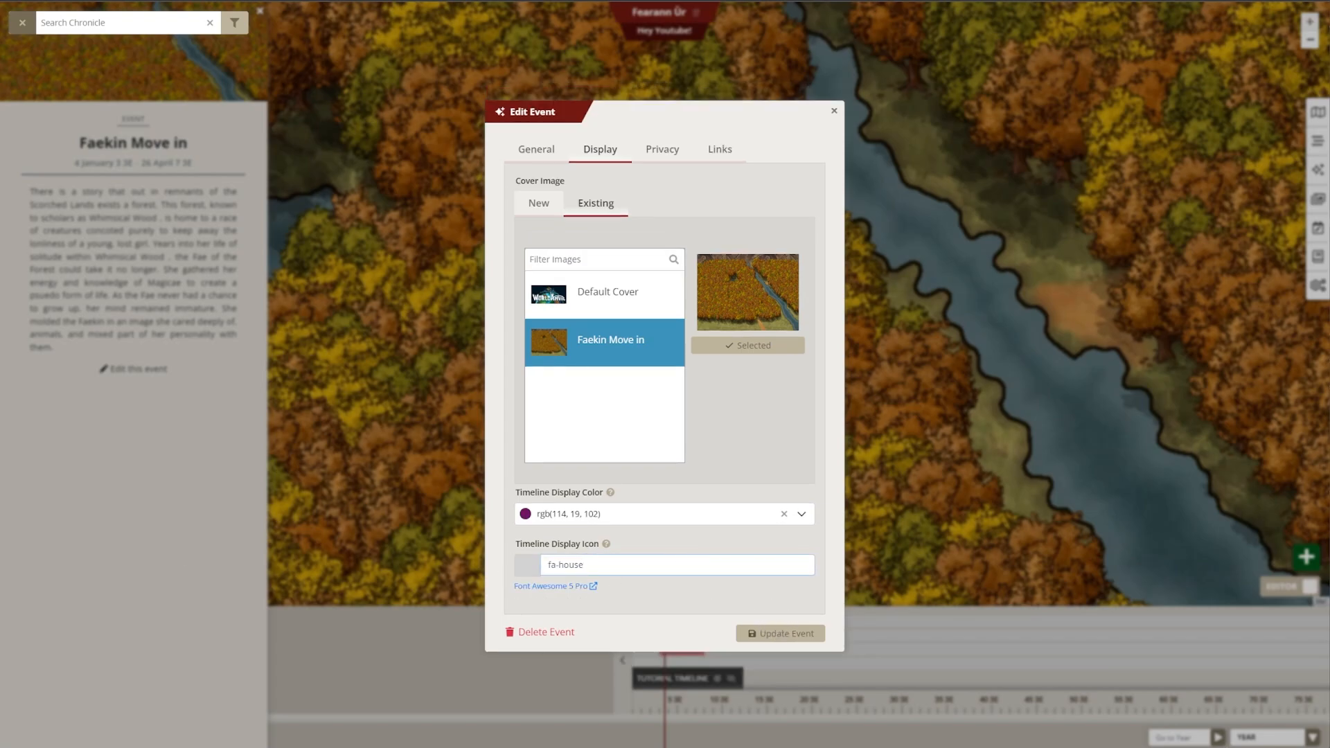
# Make the event private and allow access for subscriber groups including "Adventurers of The Chronicles of Fearann Ur Party" and "Players Only"
pyautogui.click(662, 149)
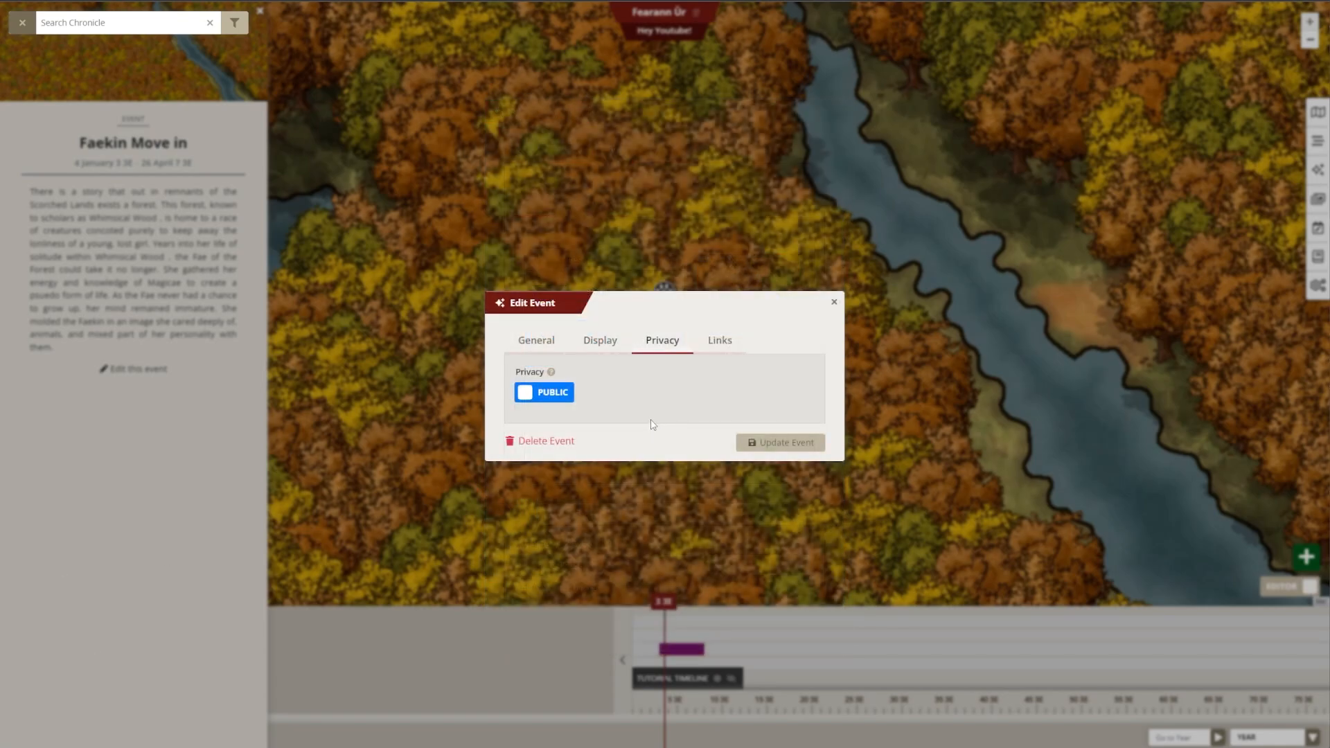
pyautogui.click(554, 390)
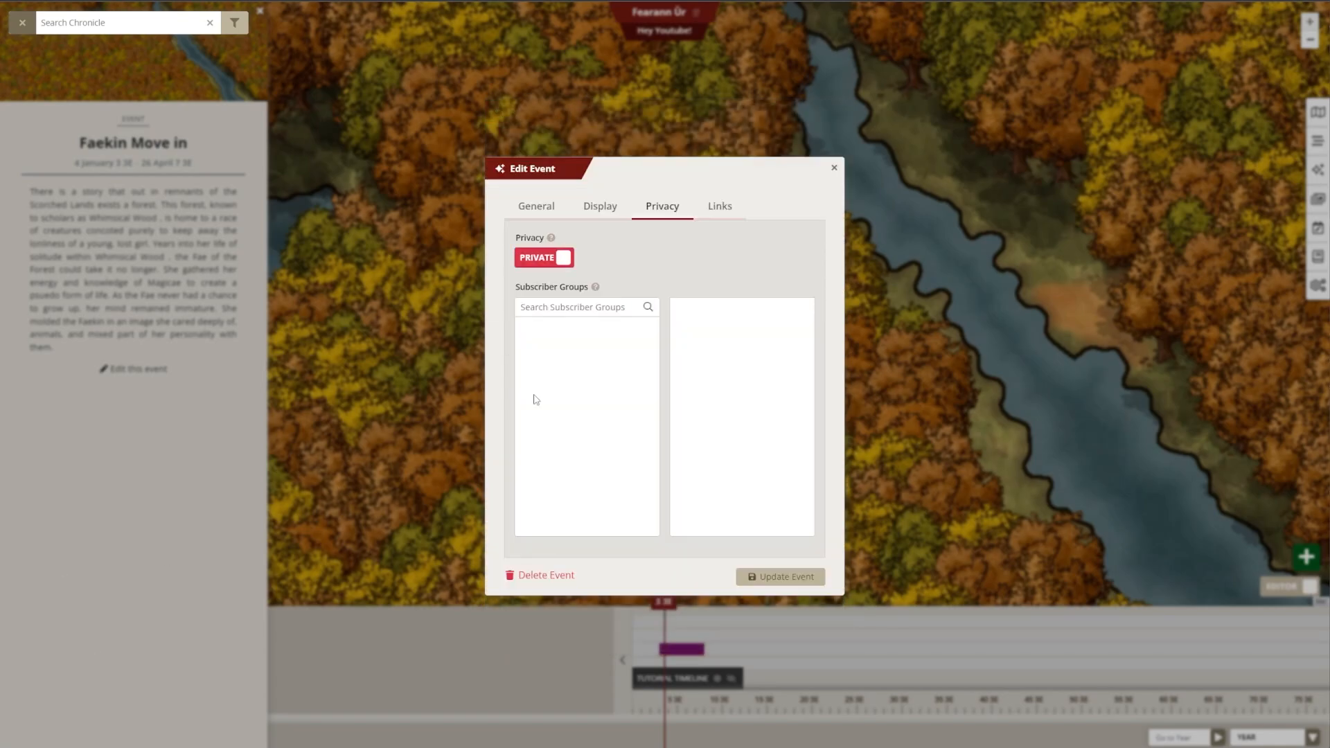
pyautogui.click(639, 346)
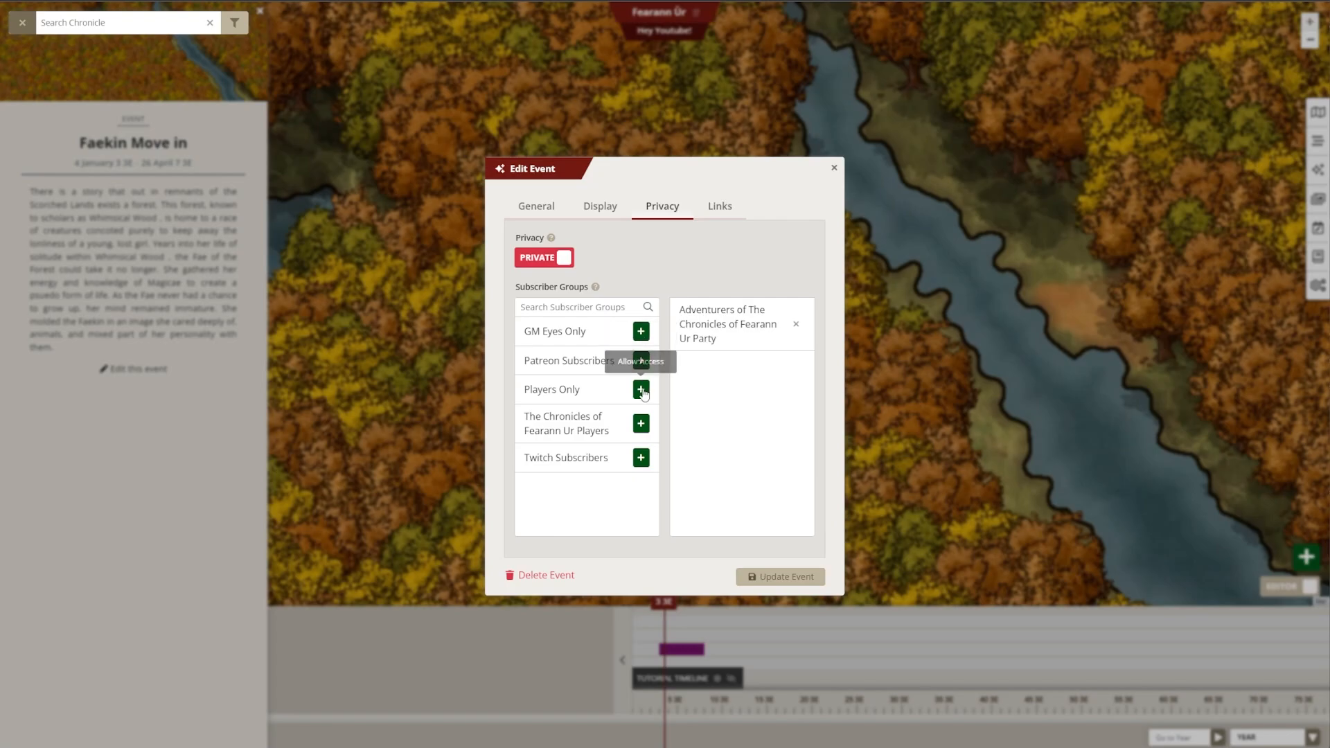
pyautogui.click(641, 389)
pyautogui.click(641, 428)
# Link the "Faekin" species article to the event and update the event
pyautogui.click(720, 206)
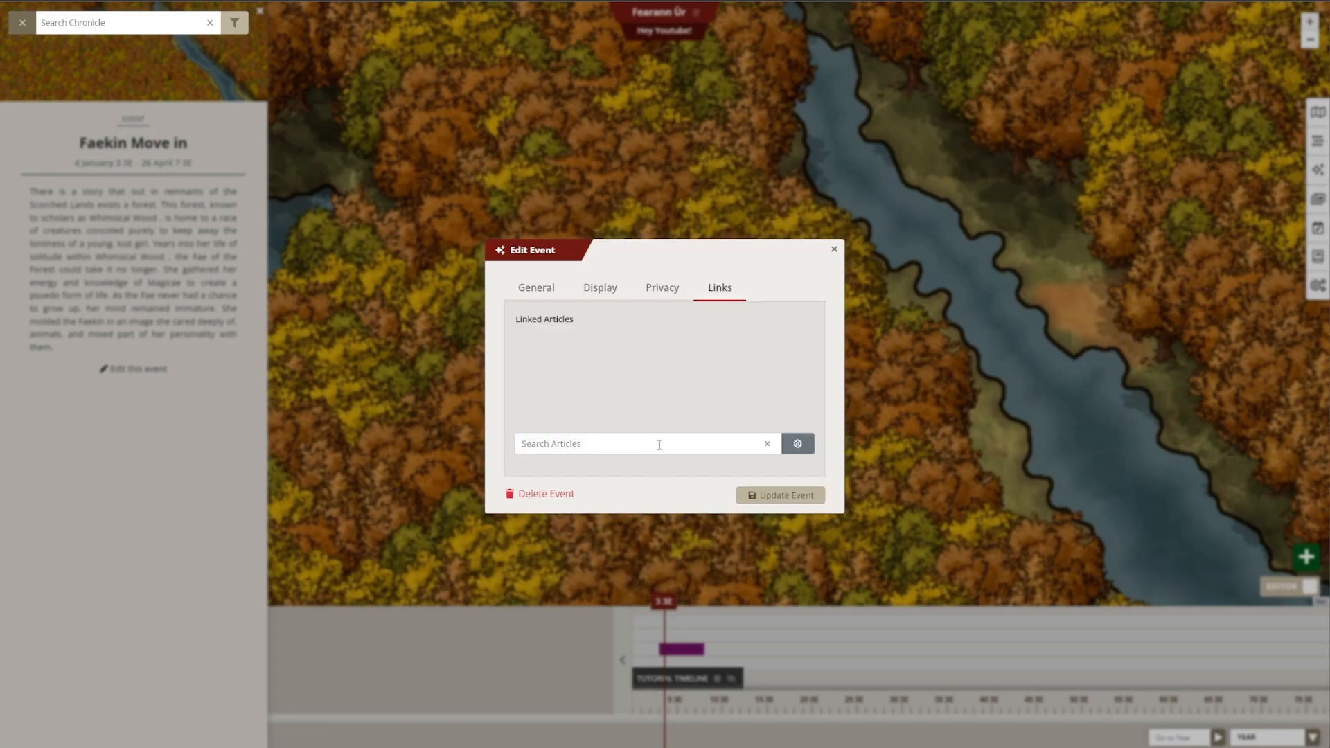
pyautogui.click(660, 444)
pyautogui.write('faekin')
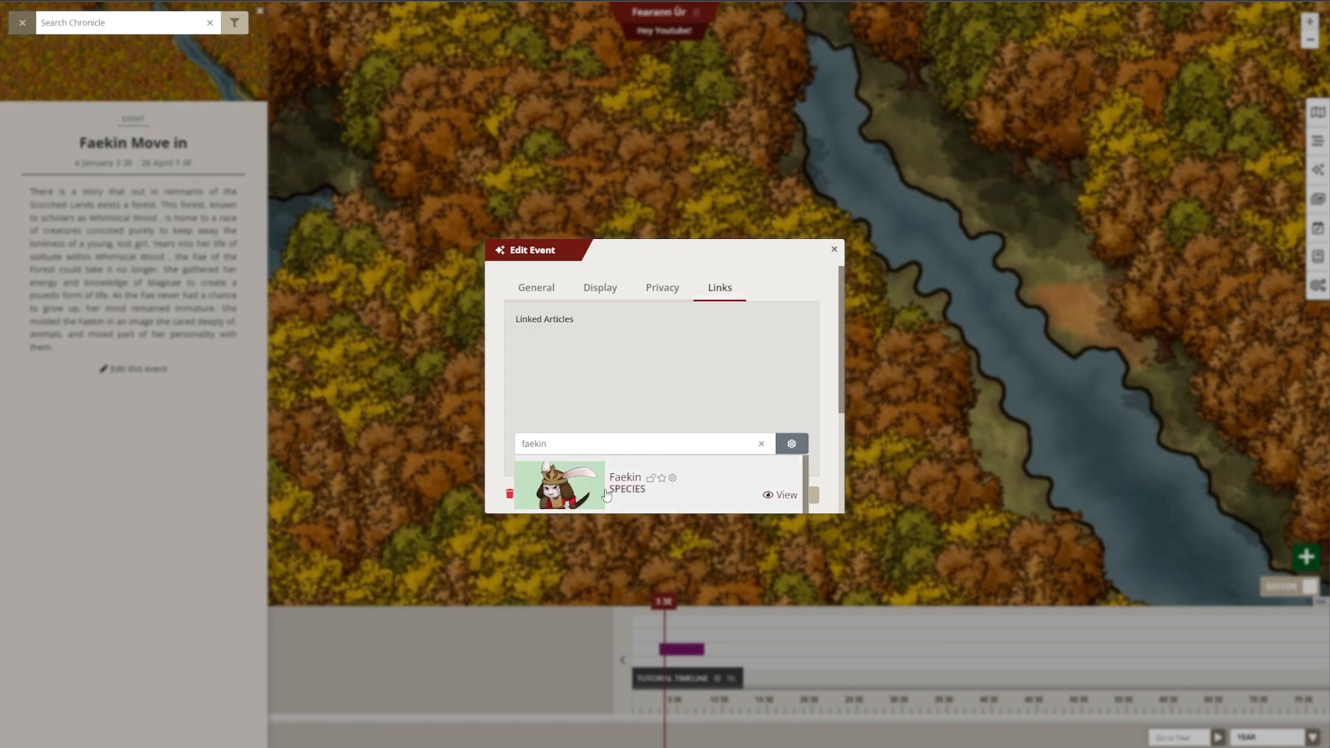
pyautogui.click(606, 493)
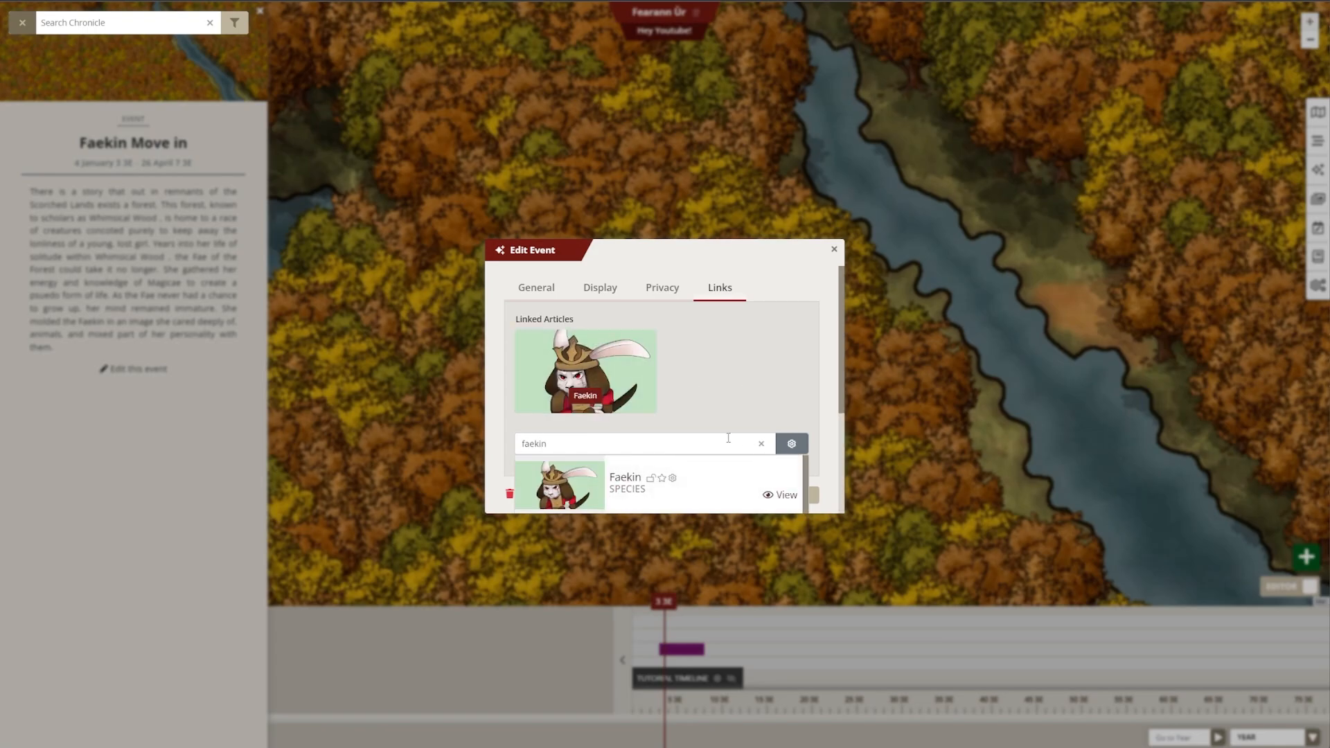
pyautogui.click(760, 444)
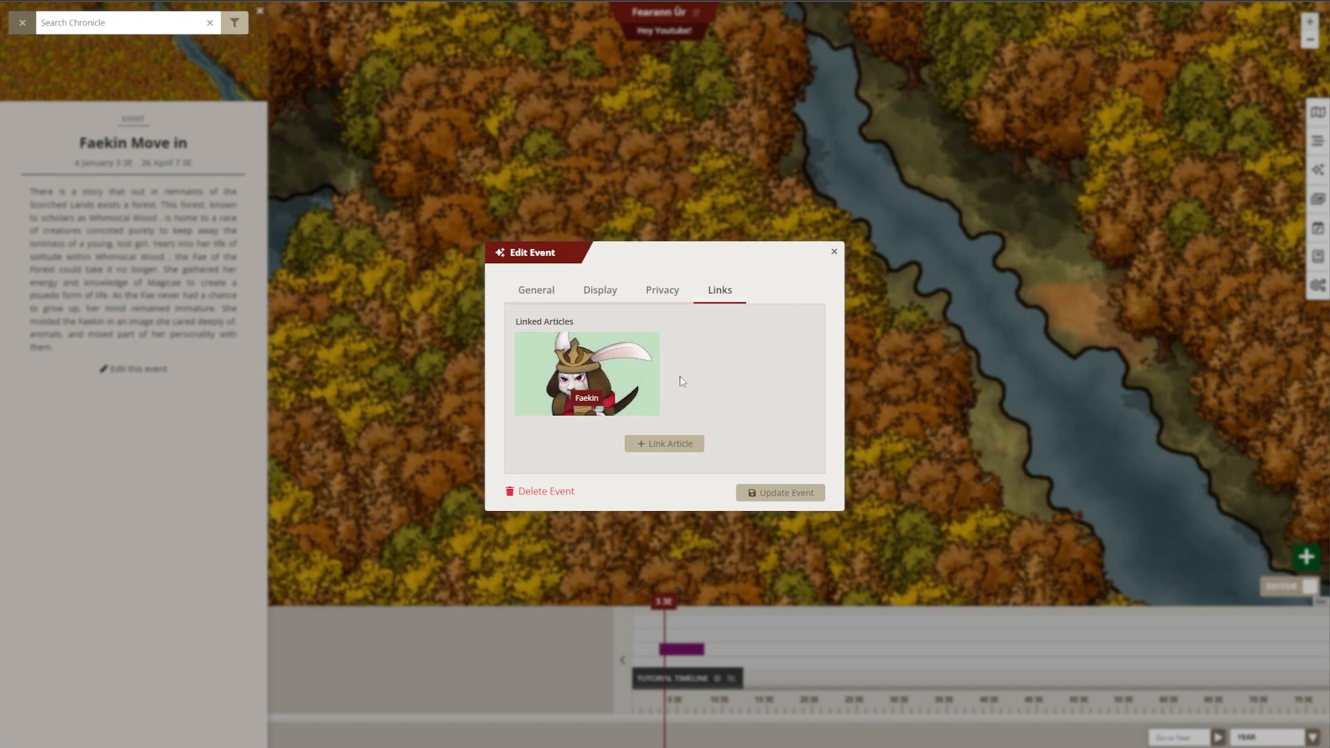
pyautogui.click(779, 493)
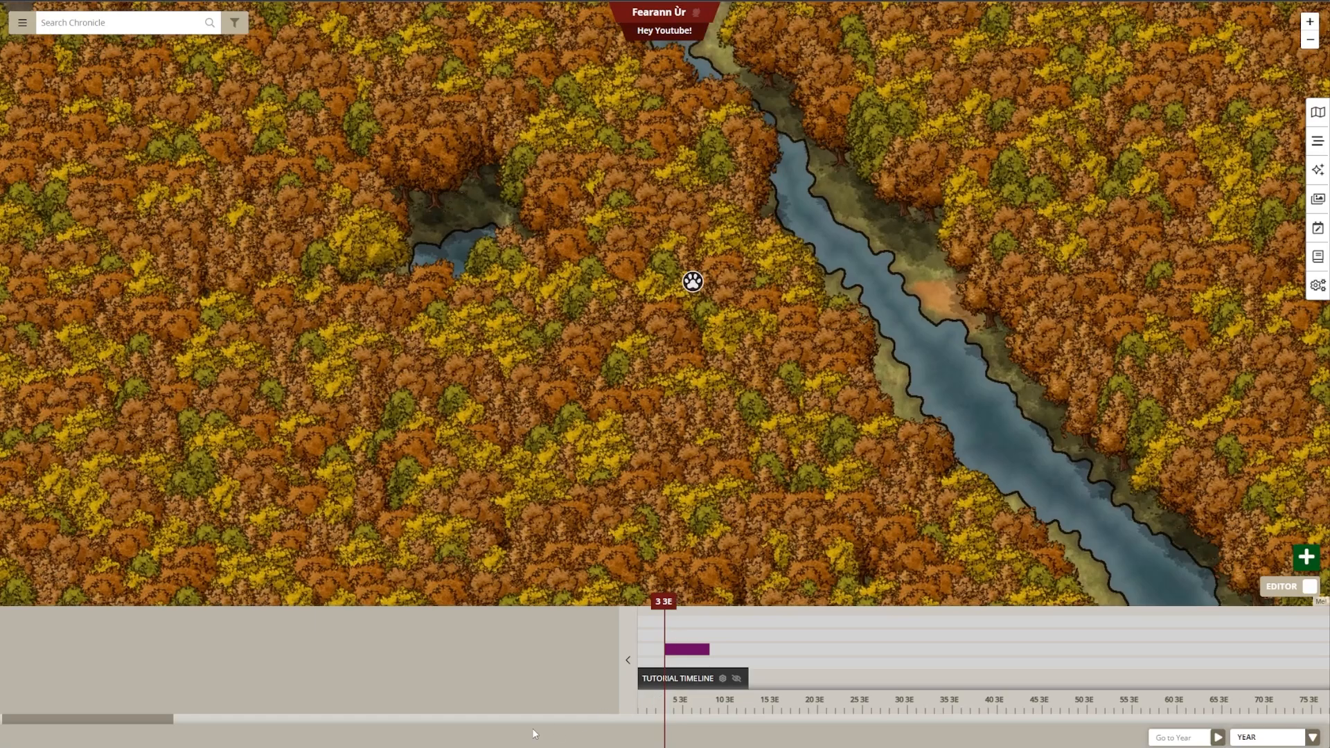
# View the Wintertide, The Fae Heads Home and Autumn Comes events on the History of the Whimsical Woods timeline, plus a 25–50 3E event
pyautogui.moveTo(155, 713)
pyautogui.mouseDown()
pyautogui.moveTo(200, 717)
pyautogui.moveTo(162, 715)
pyautogui.mouseUp()
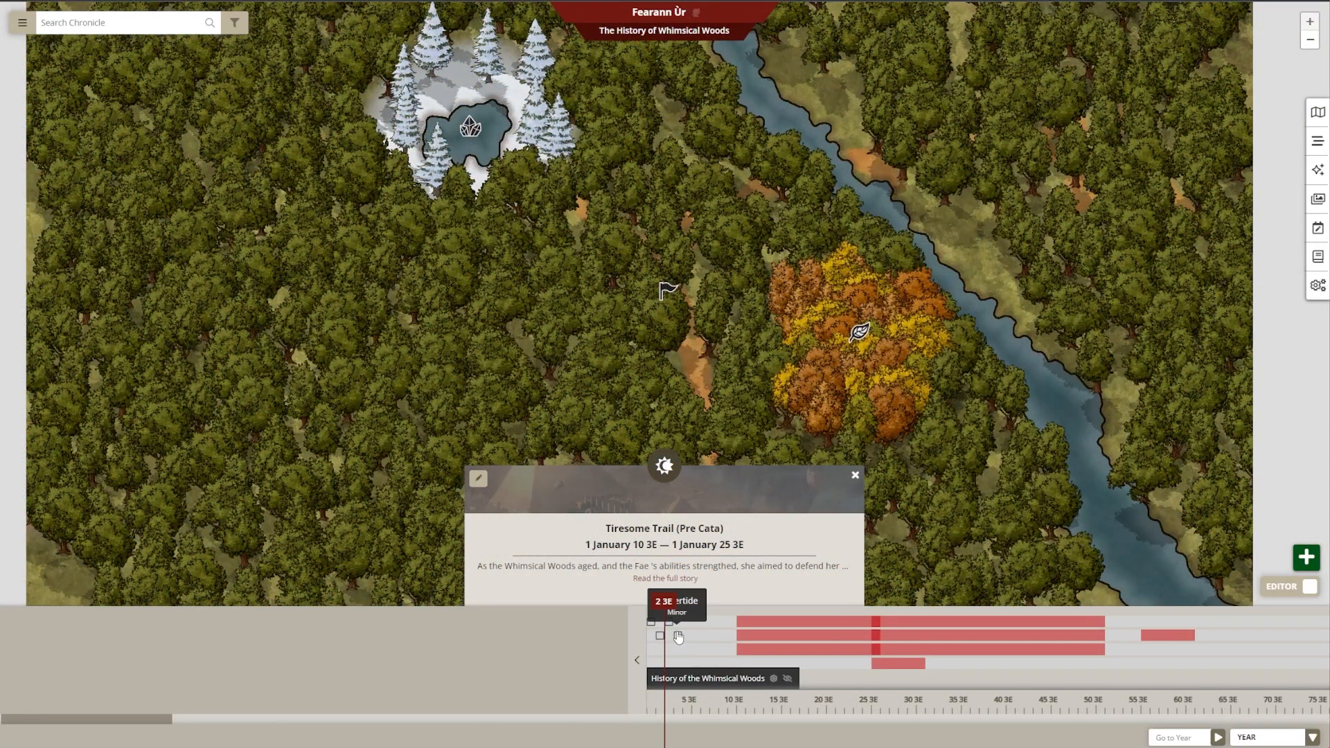
pyautogui.click(678, 636)
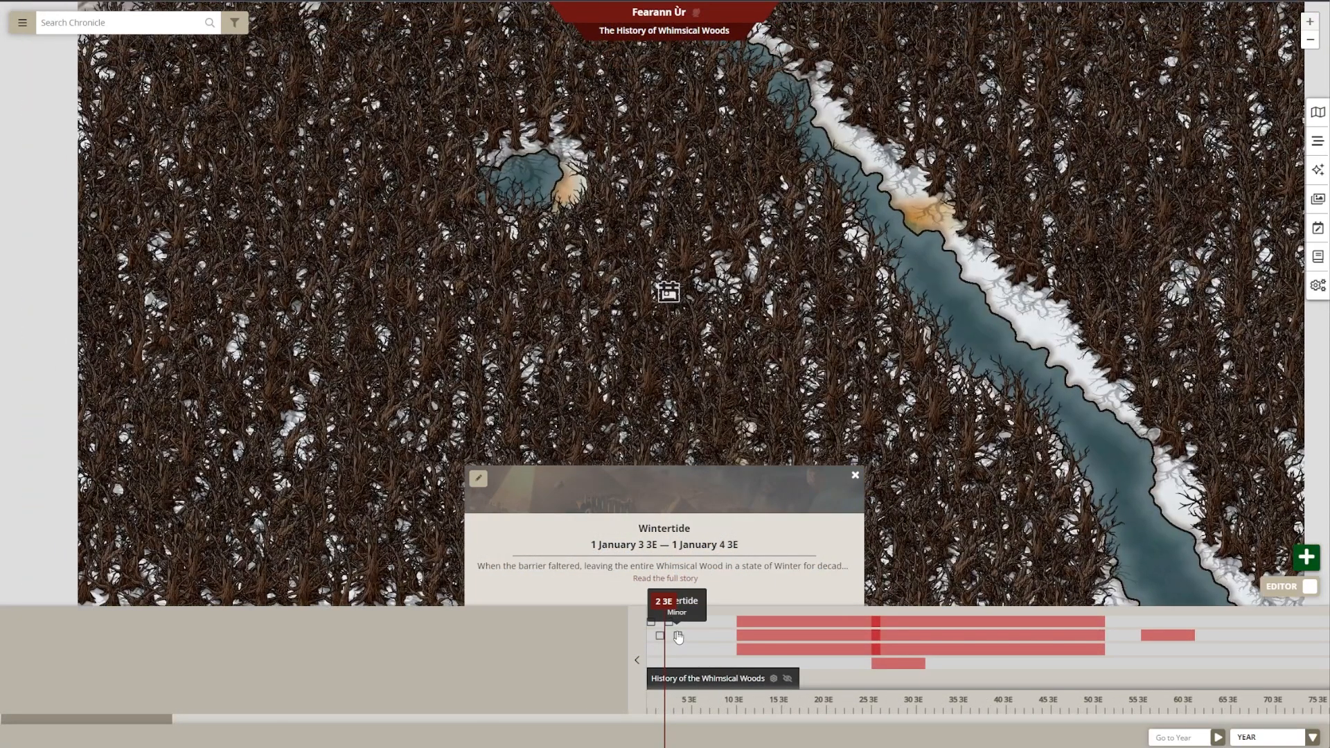
pyautogui.click(655, 623)
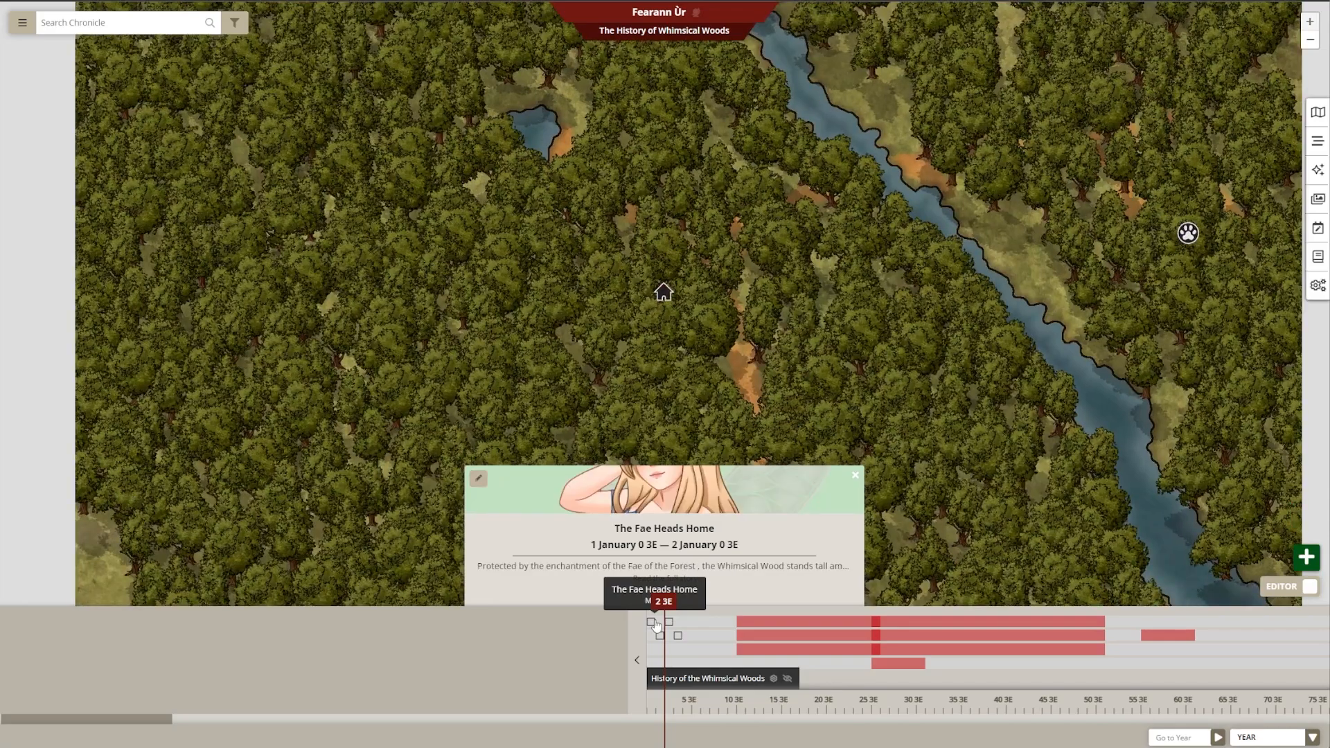
pyautogui.click(668, 622)
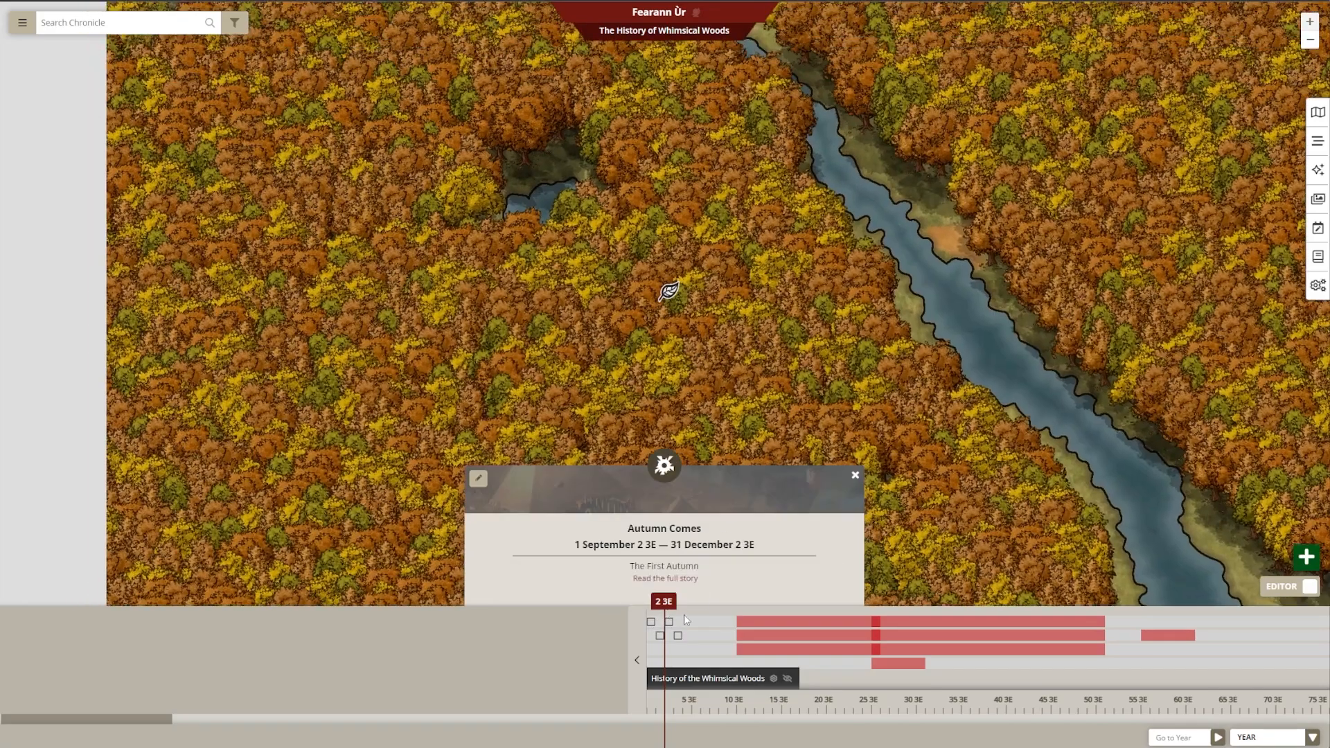
pyautogui.click(854, 475)
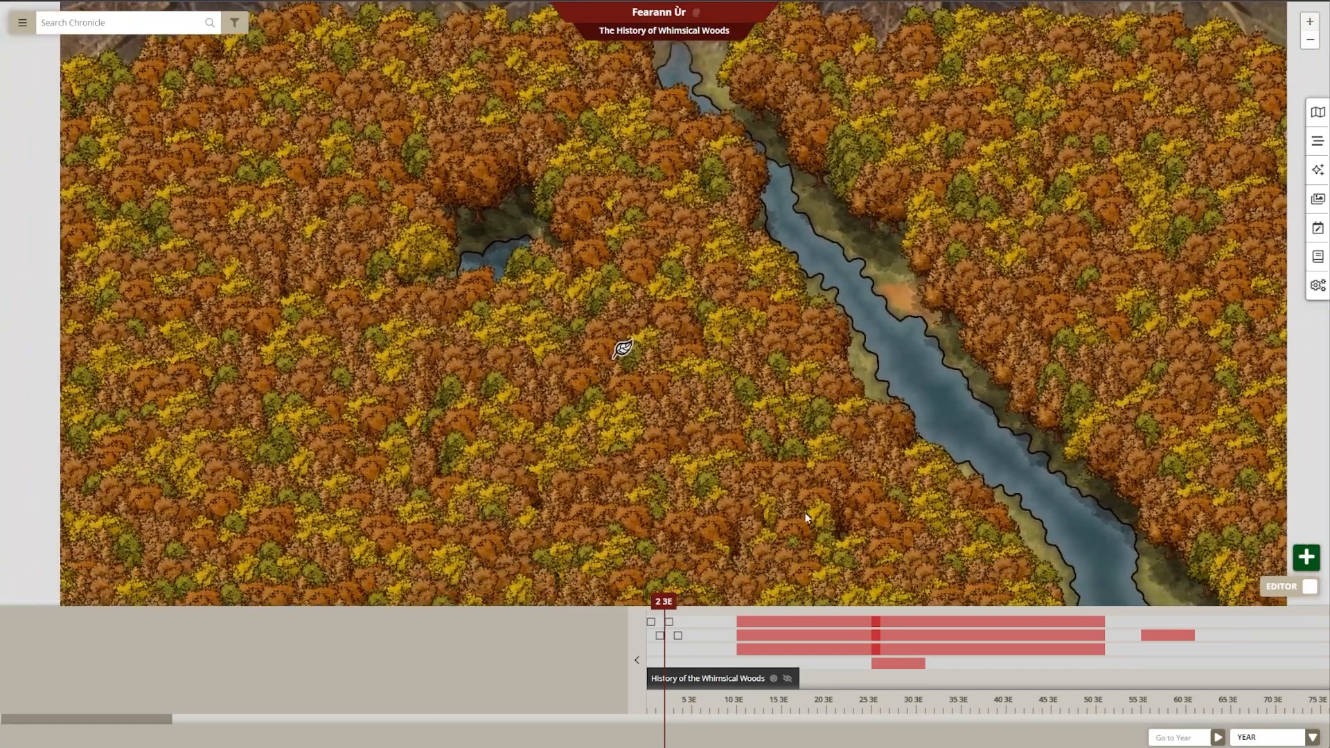
pyautogui.click(902, 624)
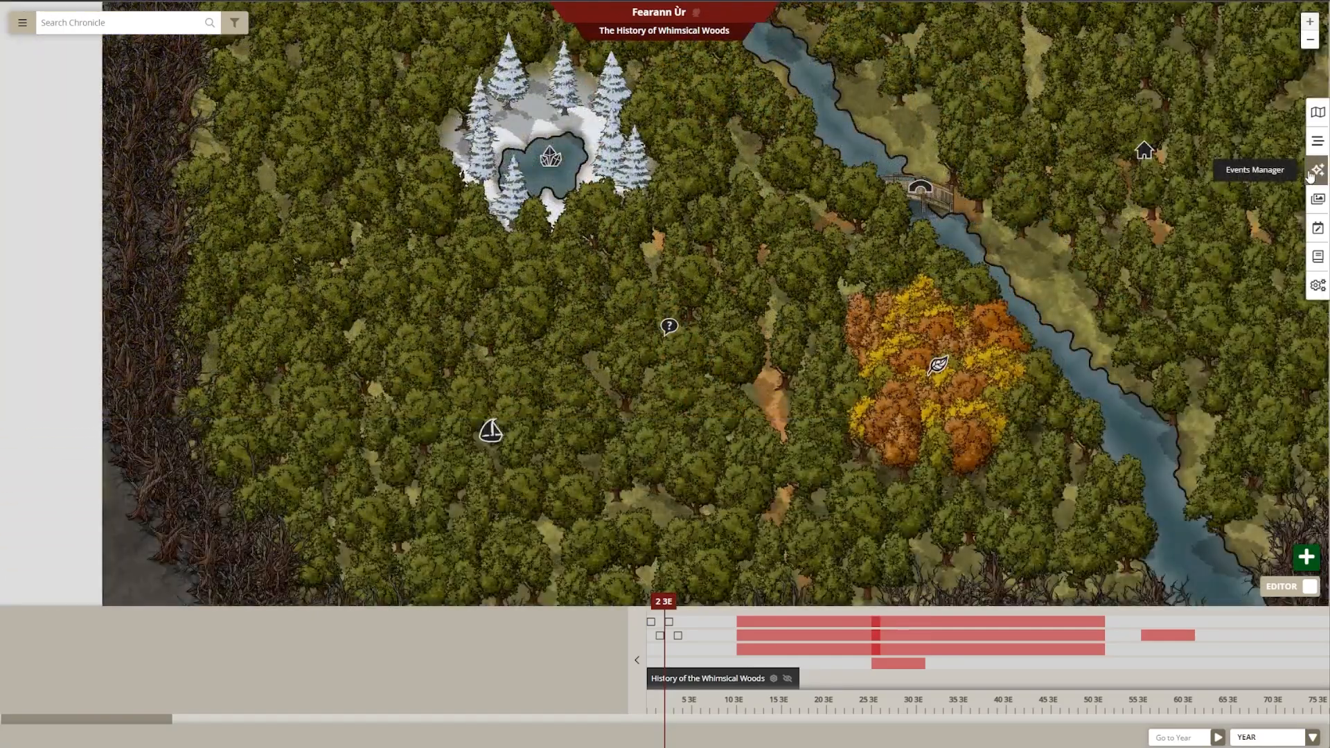
# Open the Events Manager and look through the chronicle's full list of events
pyautogui.click(1306, 176)
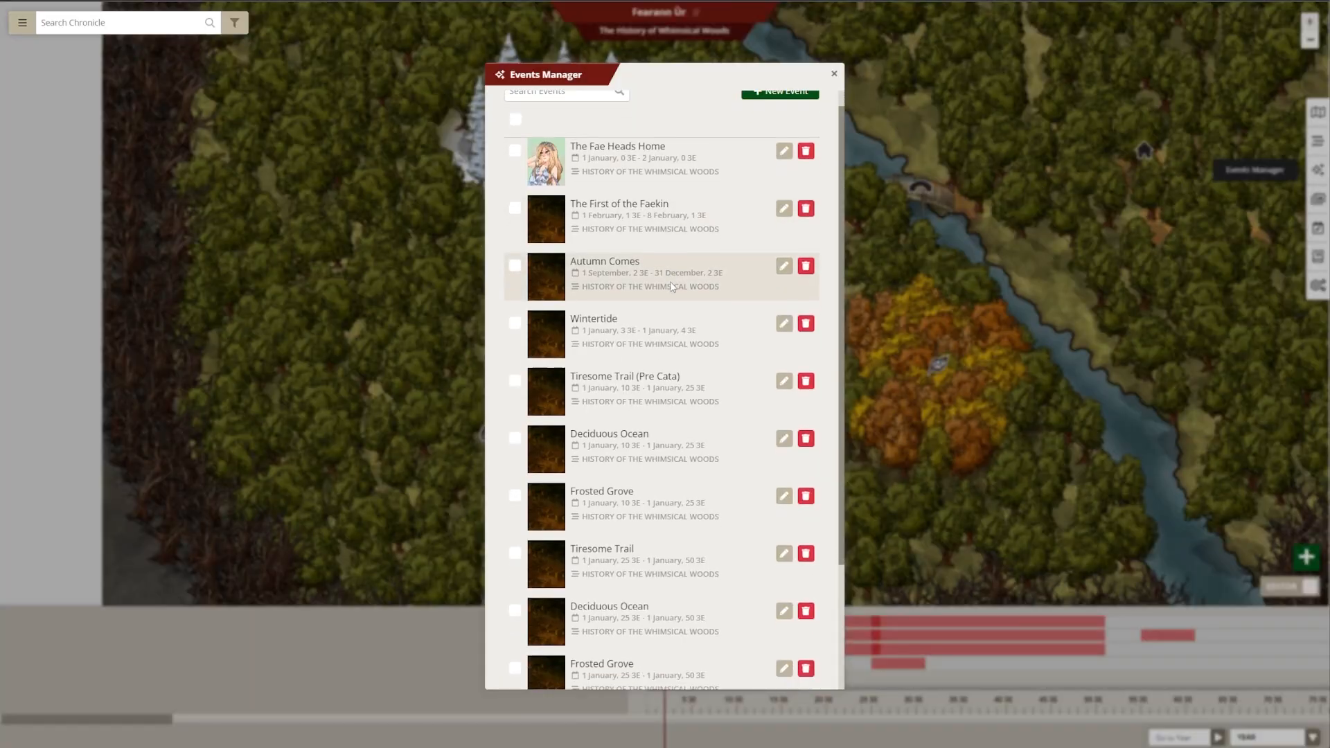
pyautogui.scroll(-3, 670, 281)
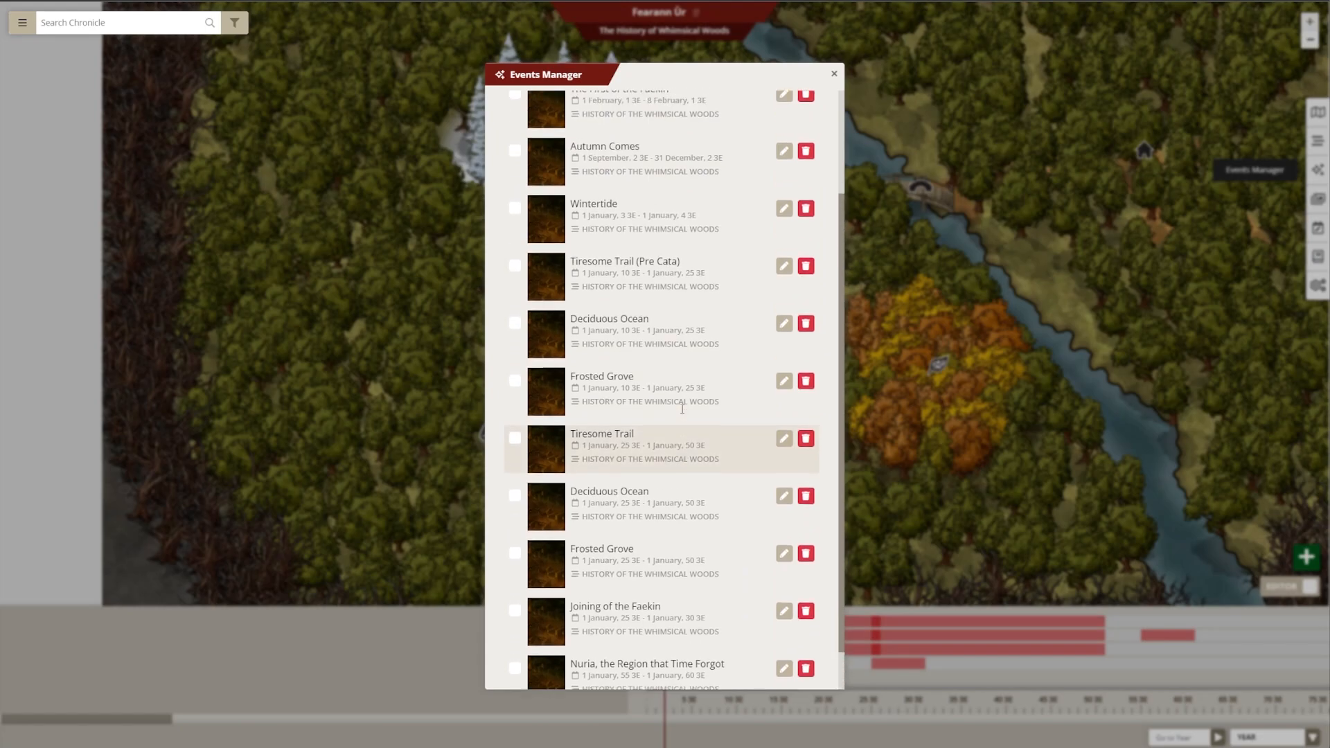
pyautogui.scroll(5, 686, 414)
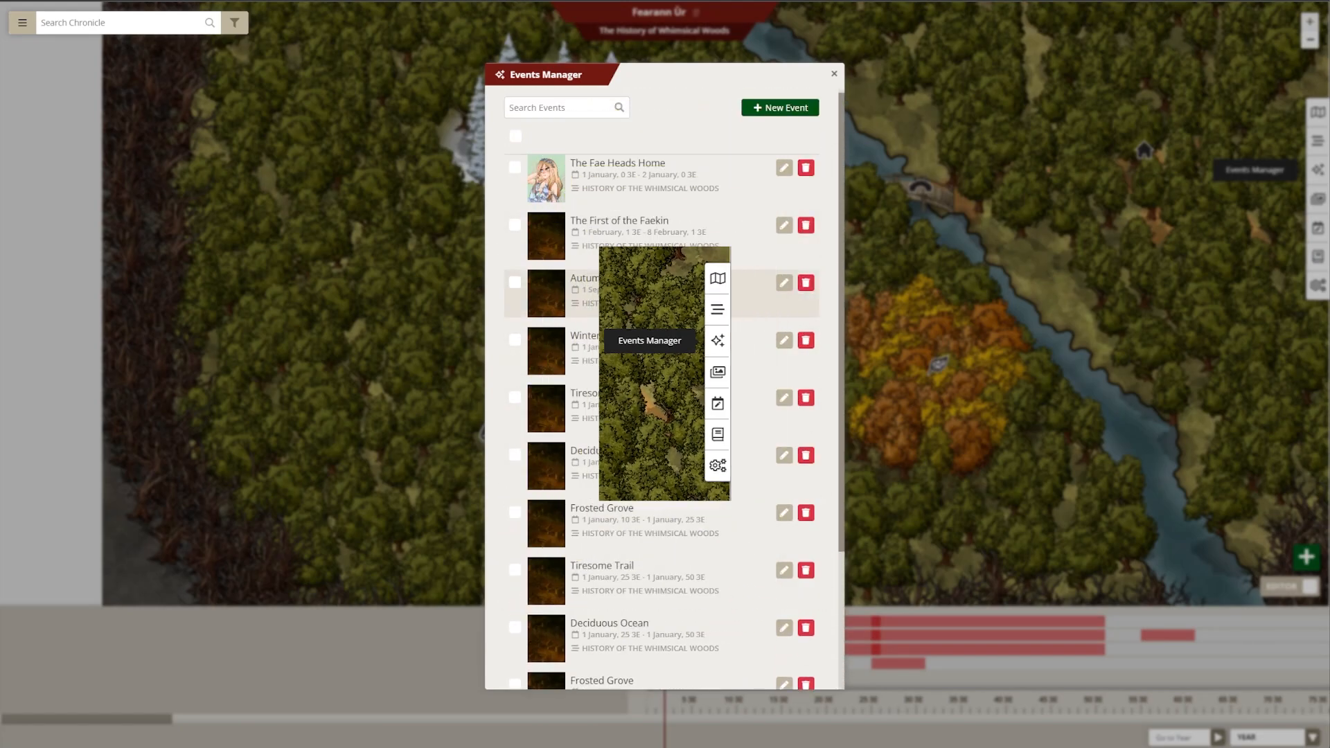
pyautogui.scroll(-1, 703, 302)
pyautogui.scroll(1, 693, 173)
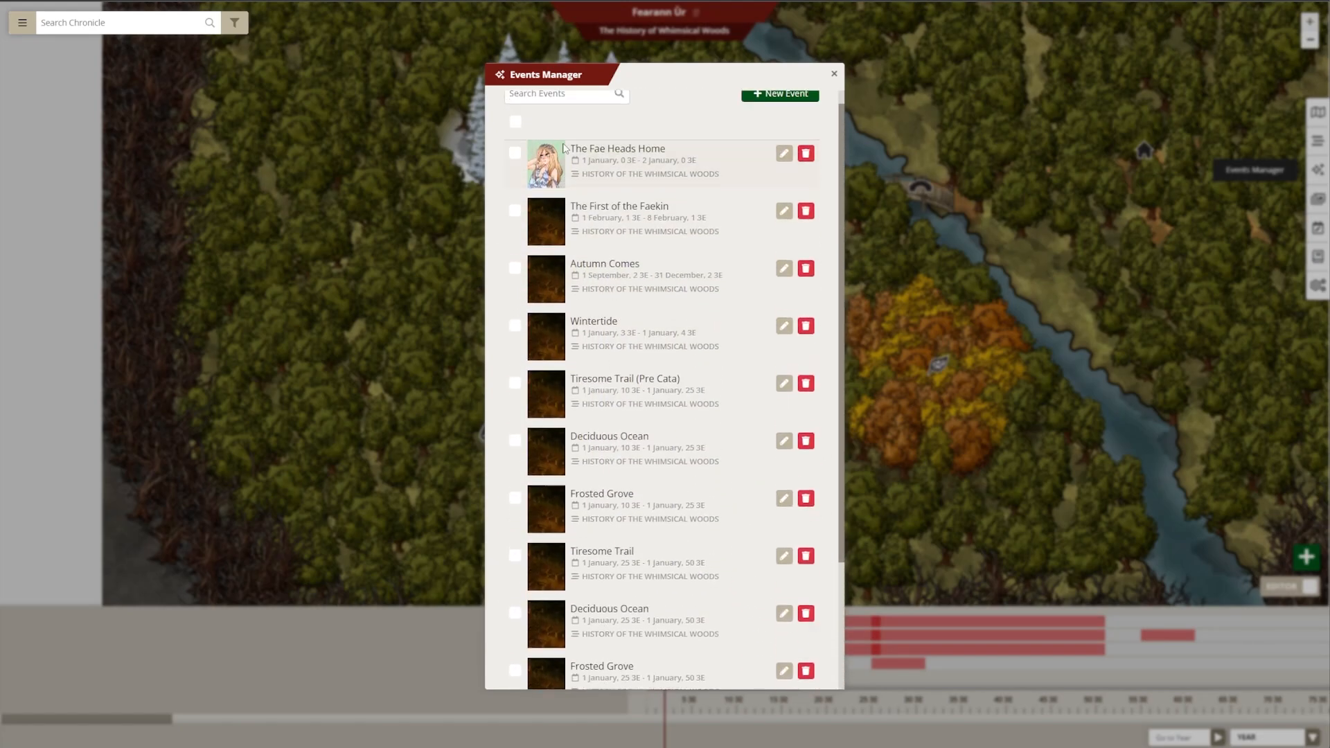
# Search the events for "faekin" and clear the search
pyautogui.click(559, 109)
pyautogui.write('f the Fae')
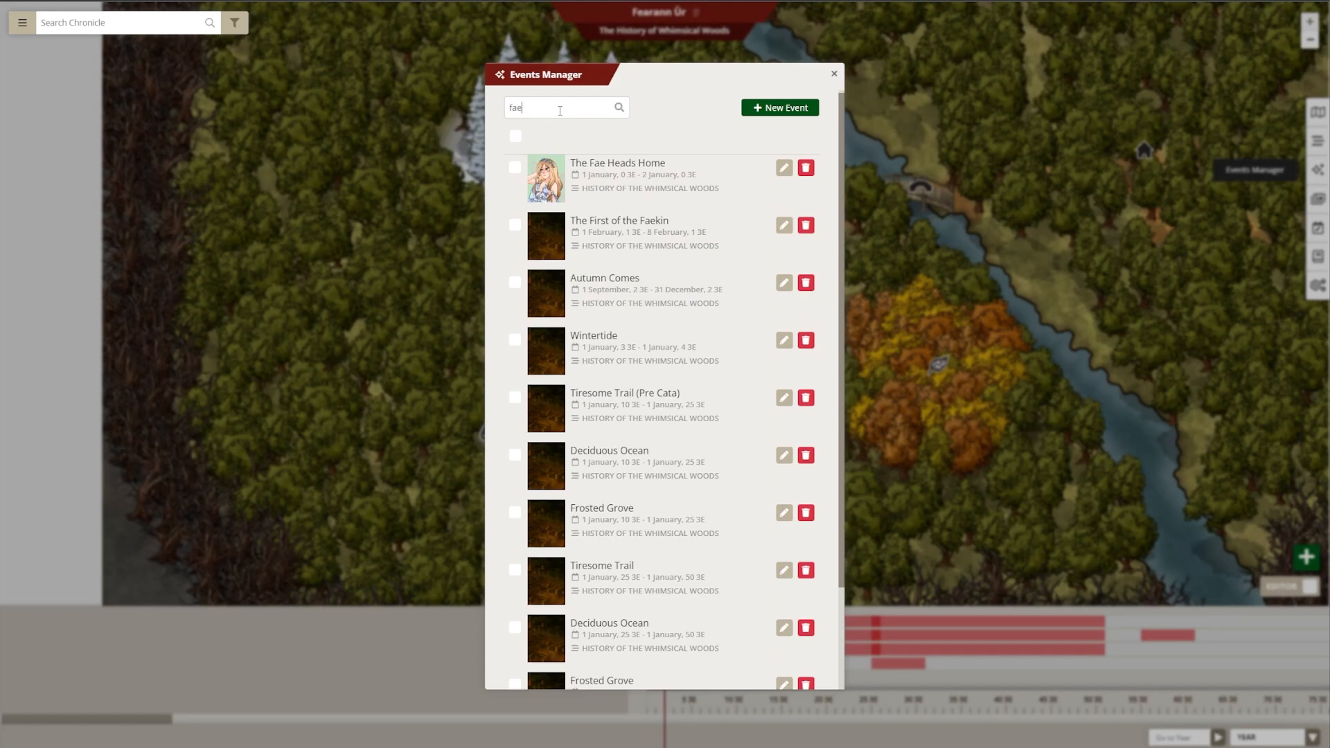
pyautogui.write('k')
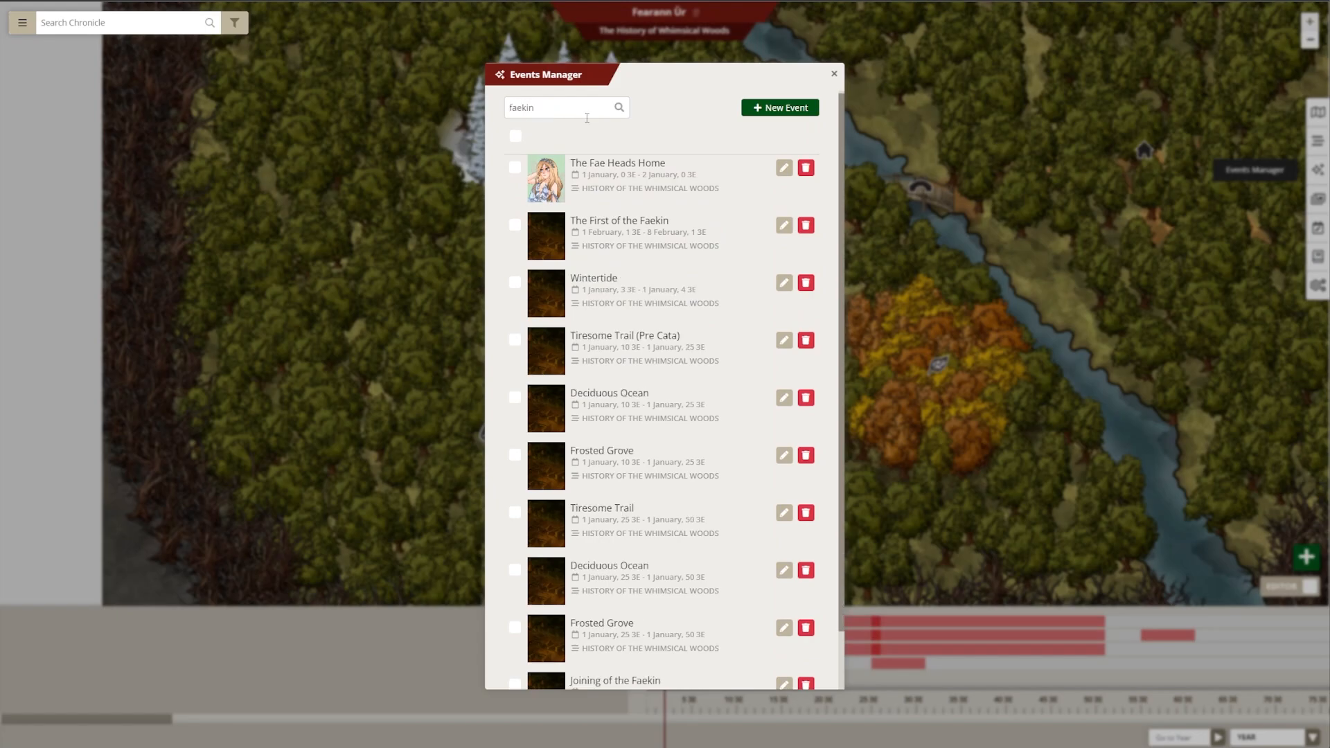
pyautogui.write('in')
pyautogui.hotkey('ctrl', 'a')
pyautogui.press('BackSpace')
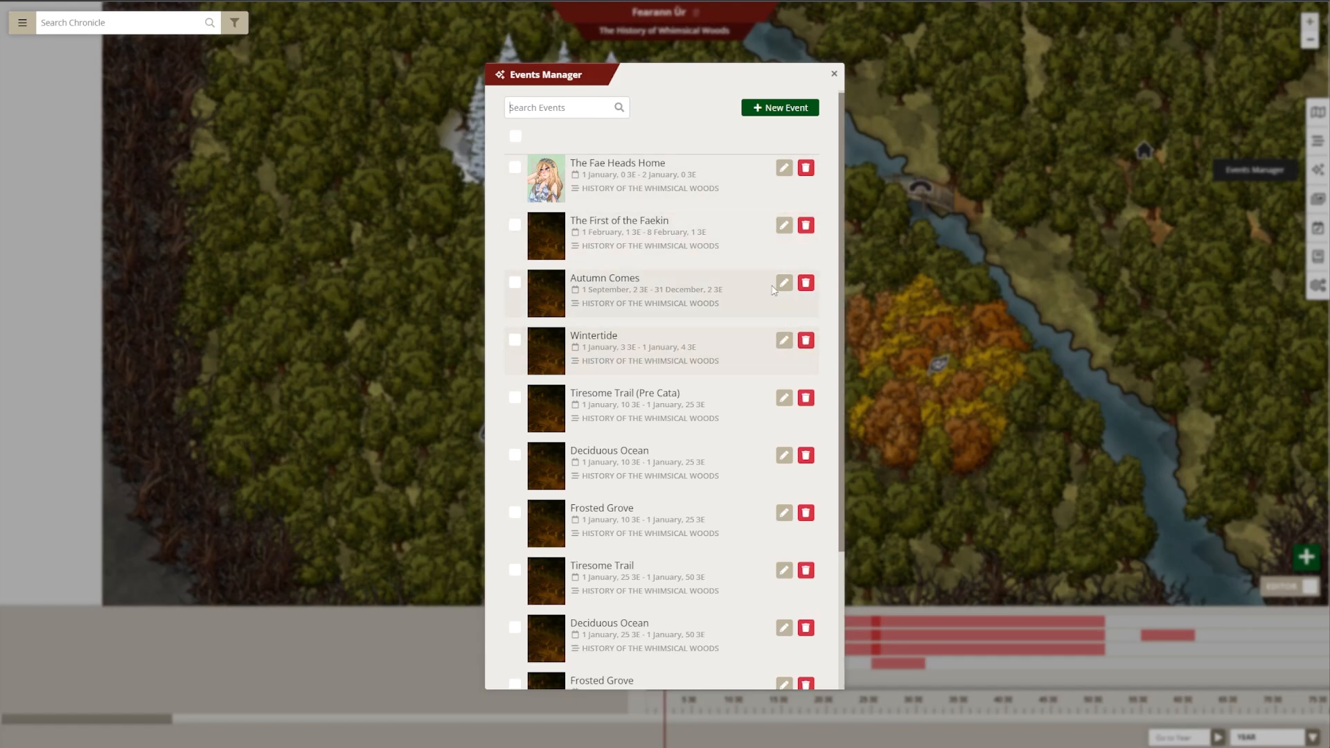
# Select The First of the Faekin, Autumn Comes and Wintertide, and view the timelines they can be moved to
pyautogui.click(514, 225)
pyautogui.click(514, 282)
pyautogui.click(514, 340)
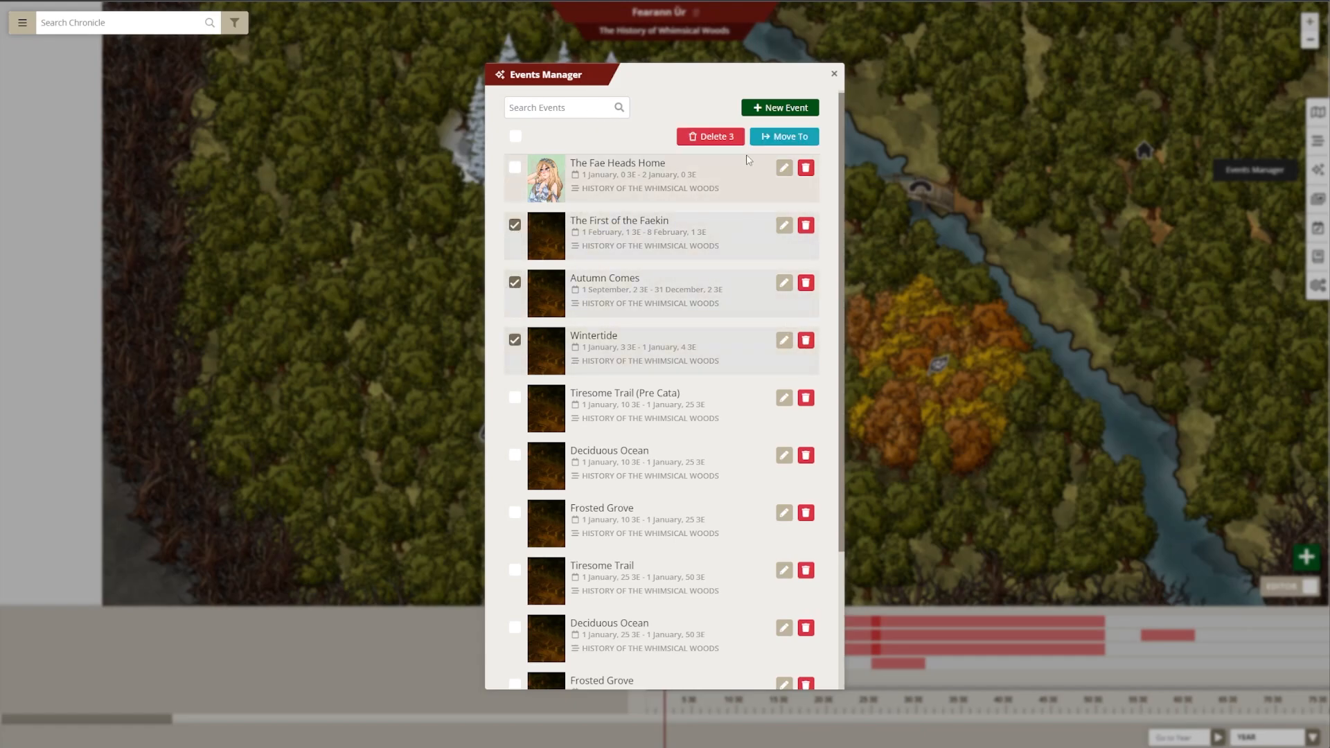
pyautogui.click(783, 136)
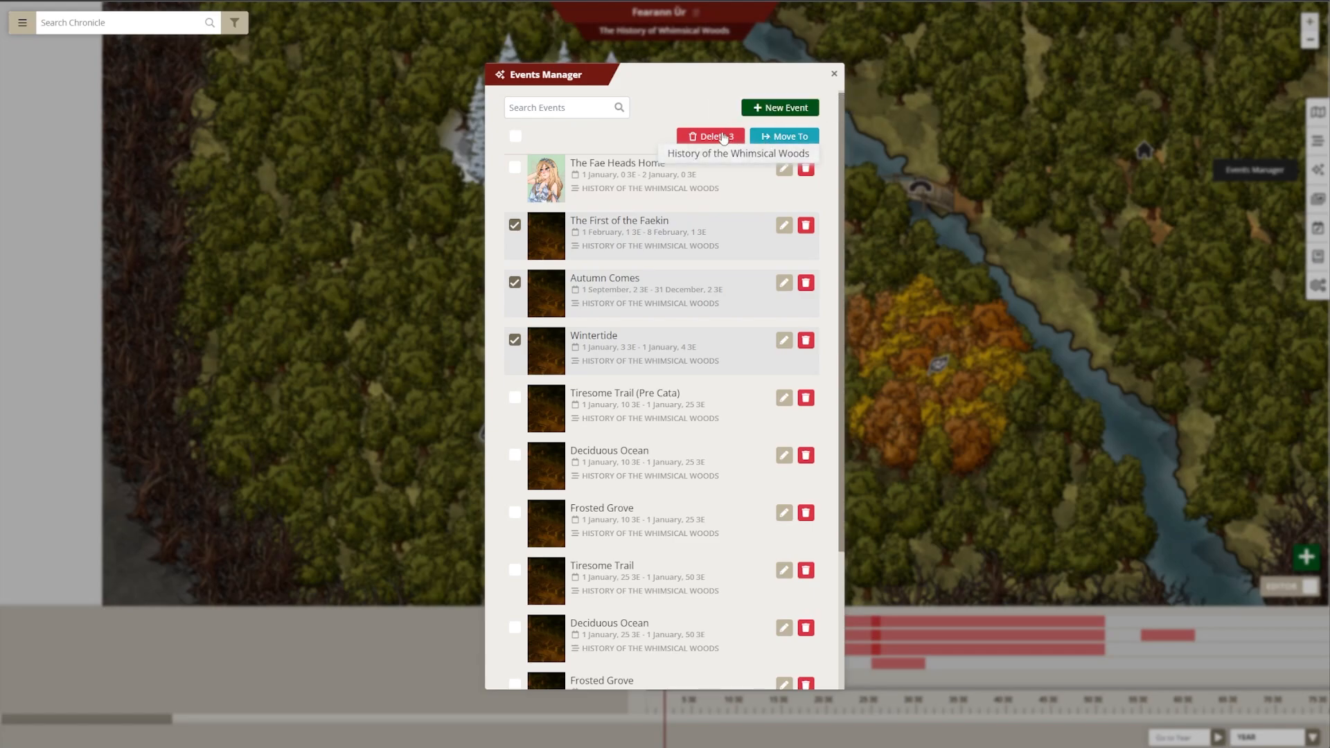
pyautogui.click(689, 117)
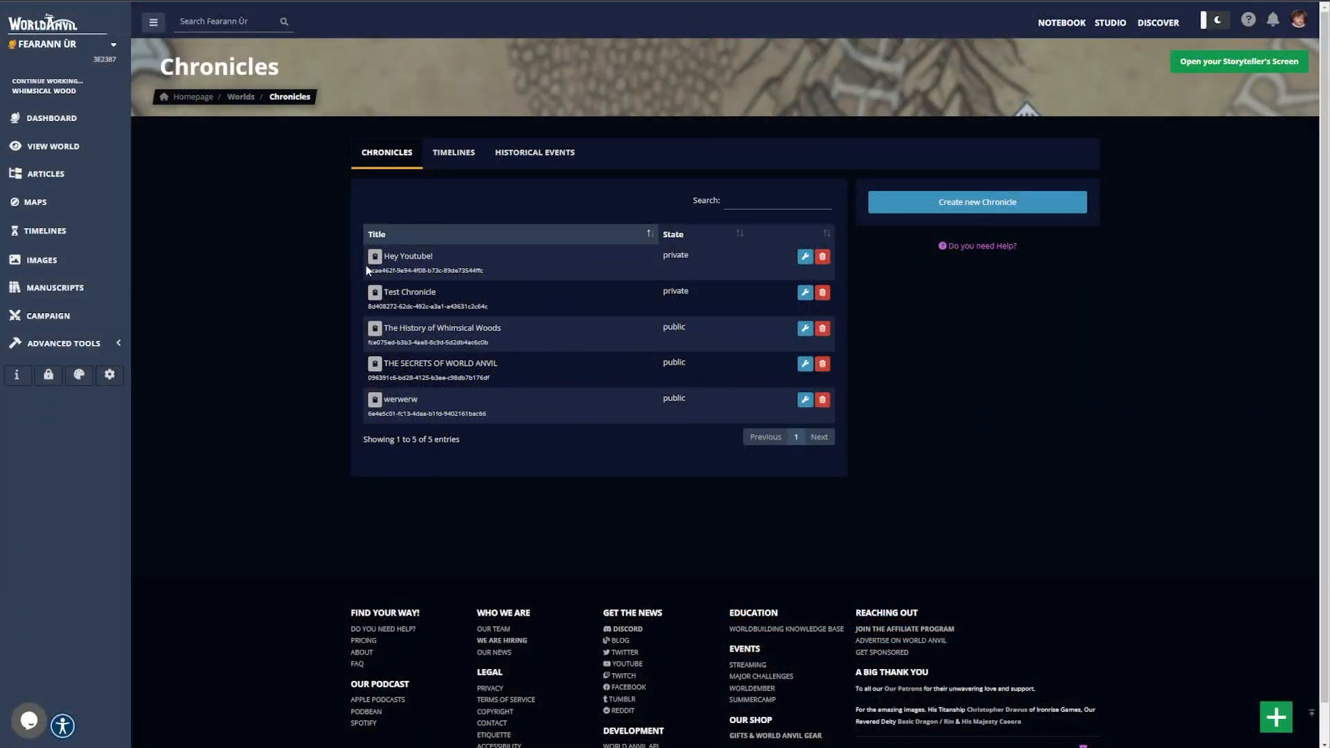
# Copy The History of Whimsical Woods chronicle's embed code and paste it below the Canopy of Everspring heading in the Whimsical Wood article
pyautogui.click(375, 334)
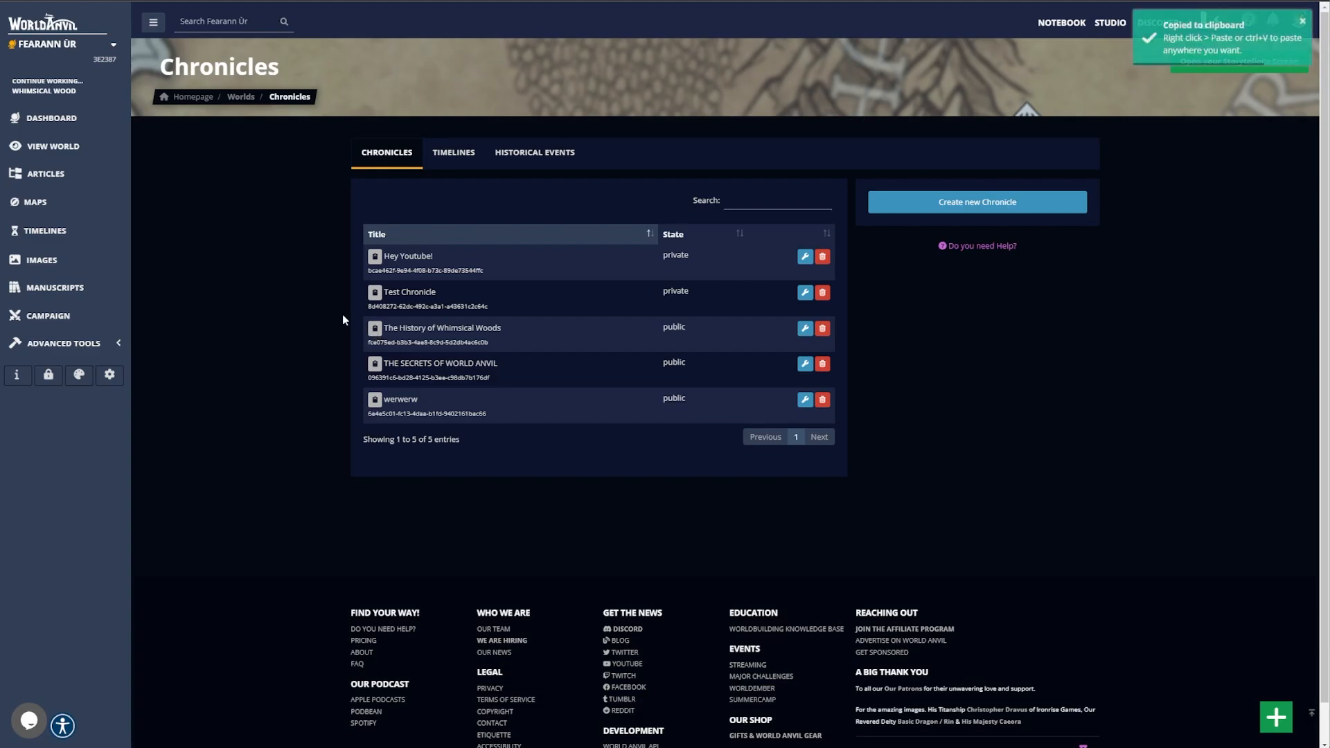
pyautogui.click(48, 99)
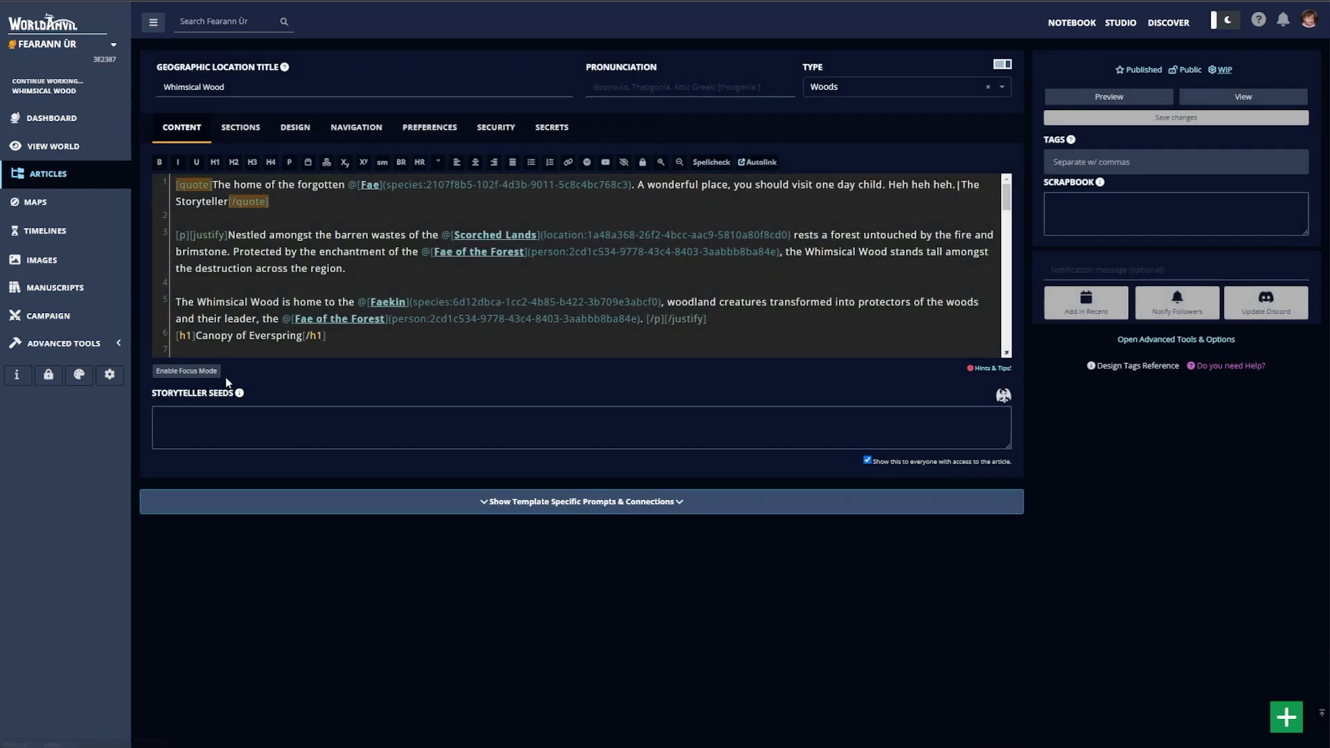
pyautogui.click(304, 349)
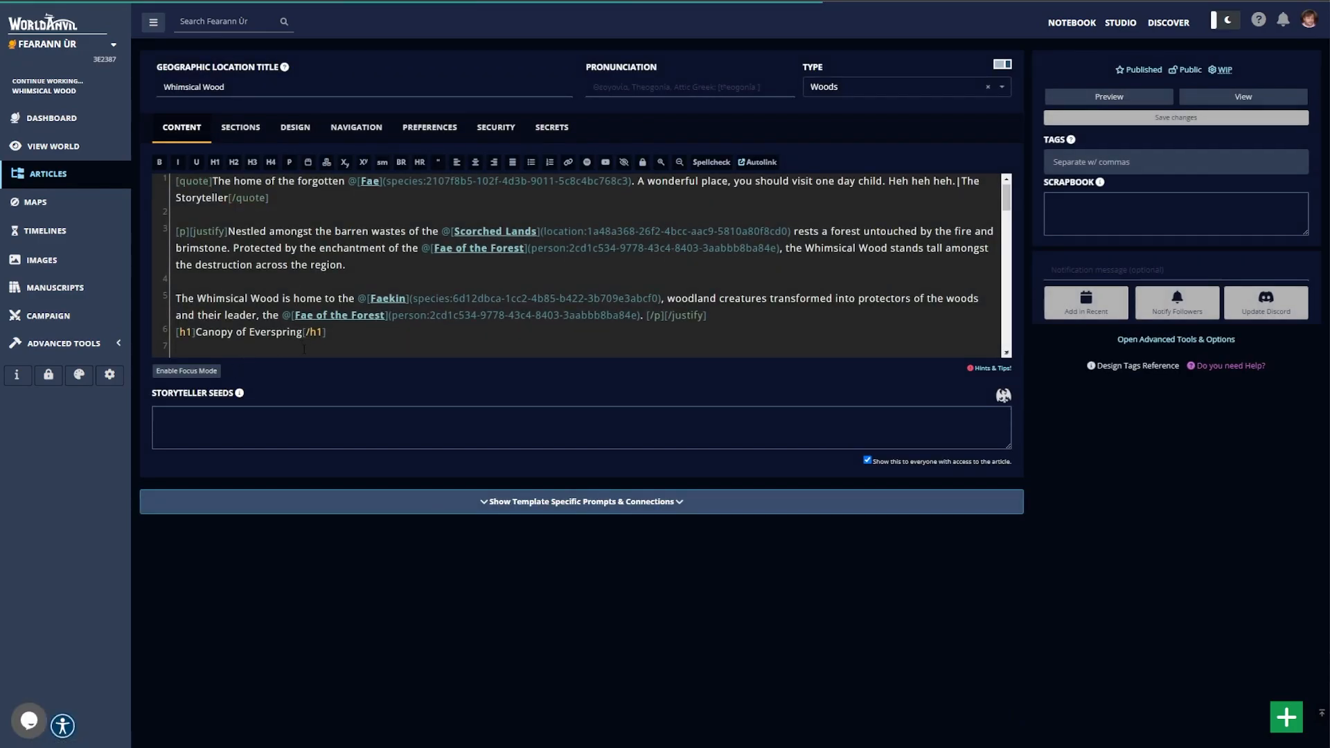
pyautogui.press('Return')
pyautogui.hotkey('ctrl', 'v')
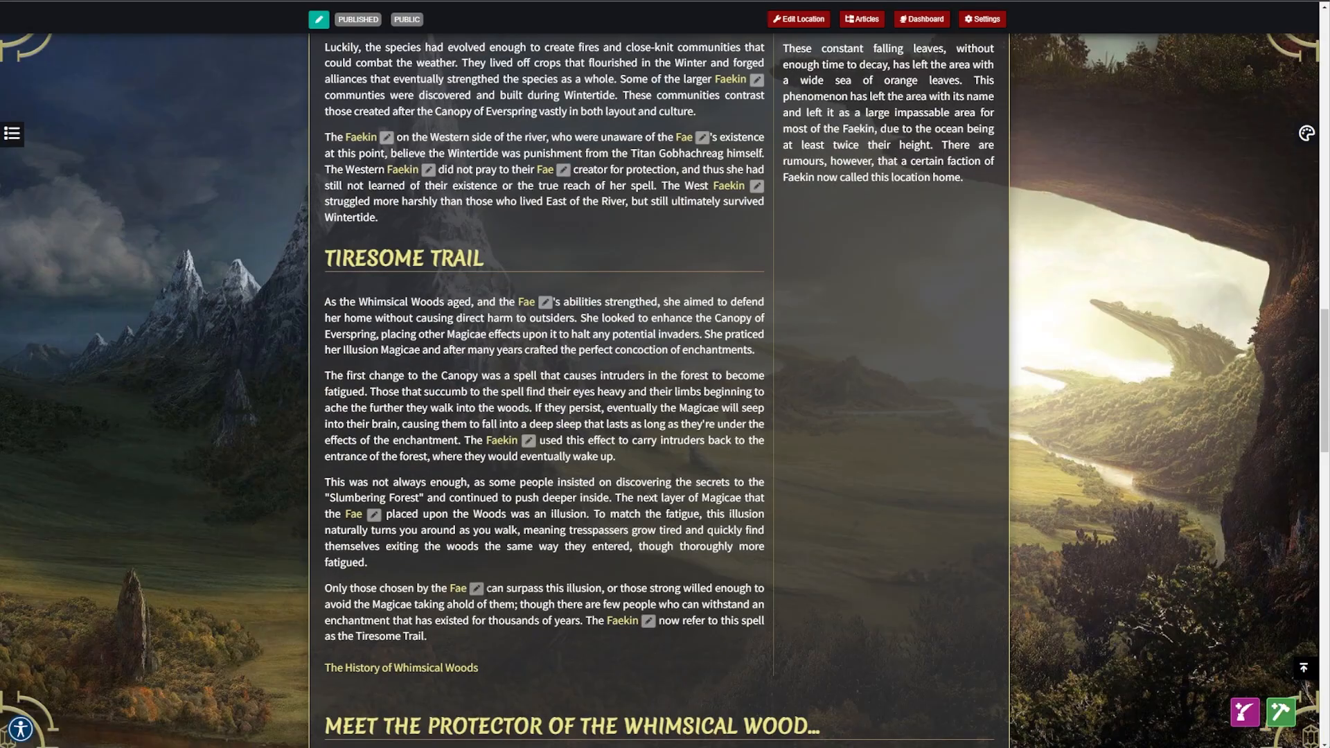
# Replace the link text inside the article's chronicle tag with "Here's my new Chronicle!"
pyautogui.moveTo(481, 667); pyautogui.dragTo(323, 669)
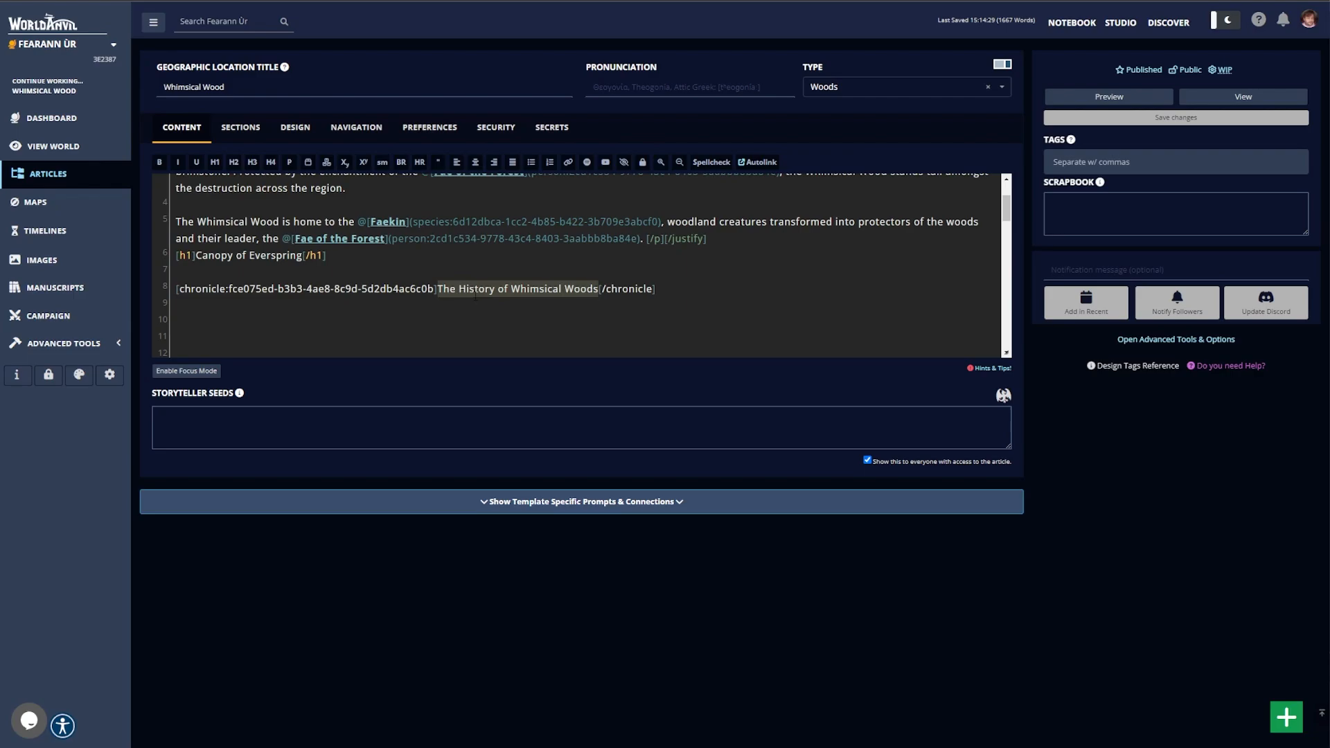
pyautogui.write("Here's")
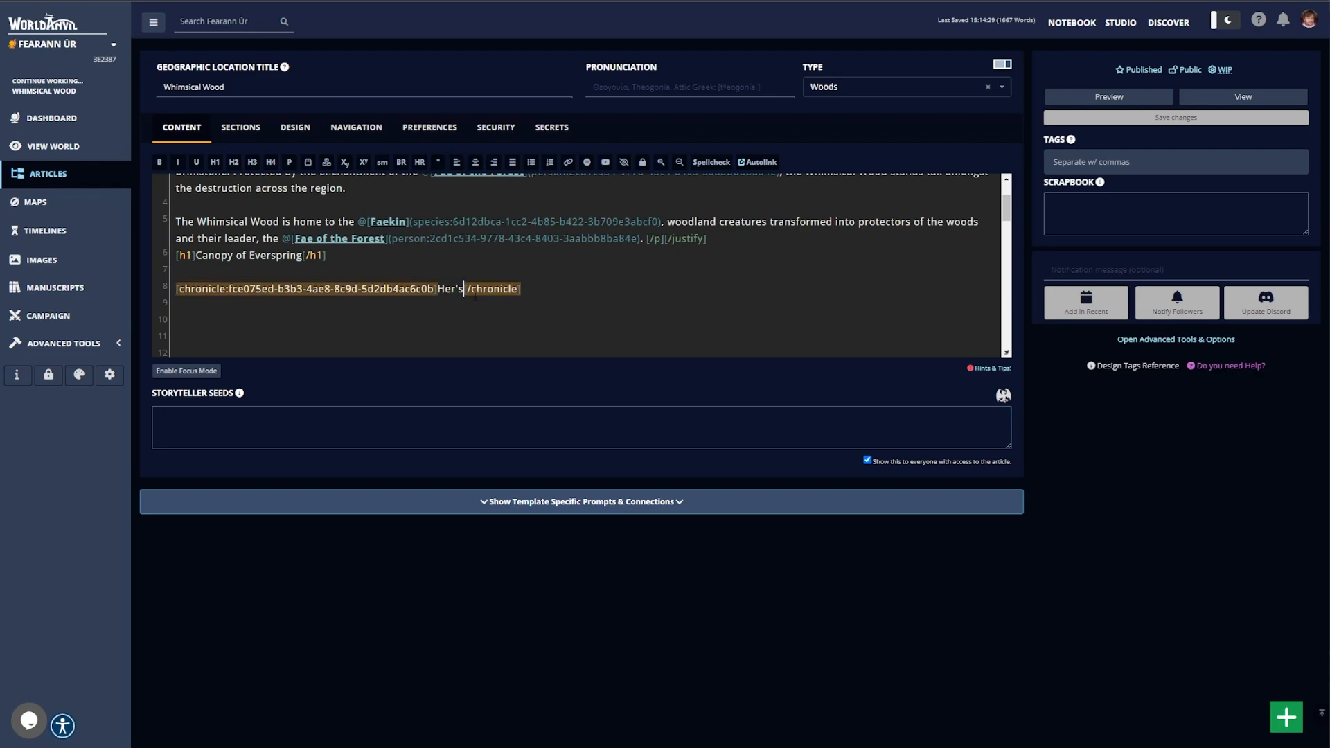
pyautogui.write(' my new Chronicle')
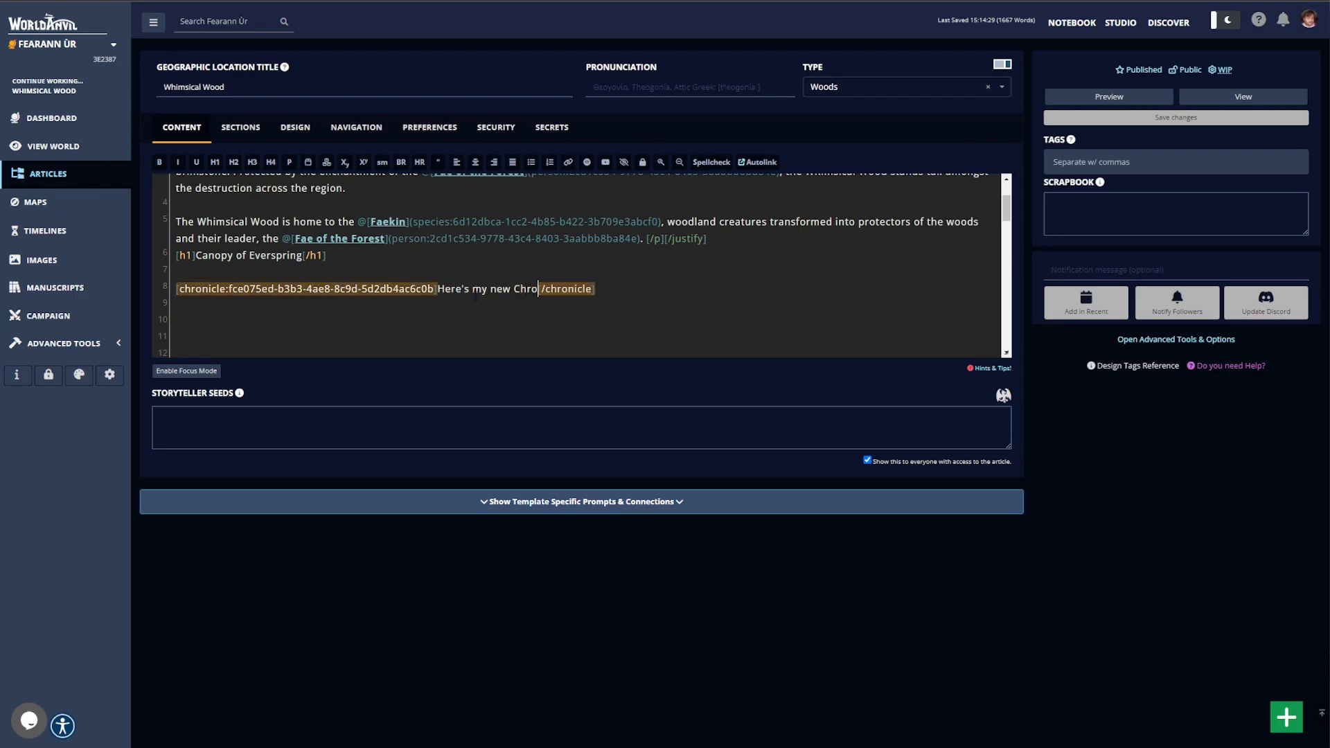
pyautogui.write('!')
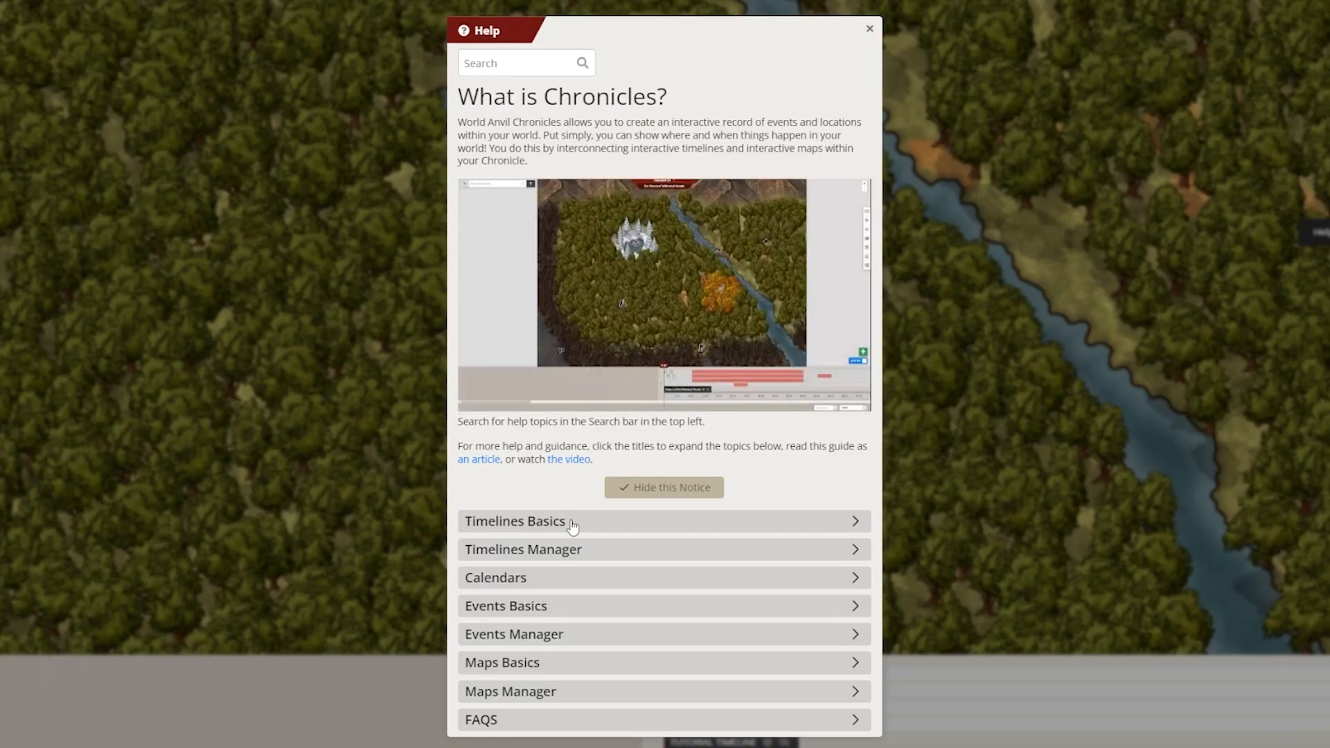
# Expand the Timelines Basics topic in the Chronicles help and read through it
pyautogui.click(562, 519)
pyautogui.scroll(-6, 562, 532)
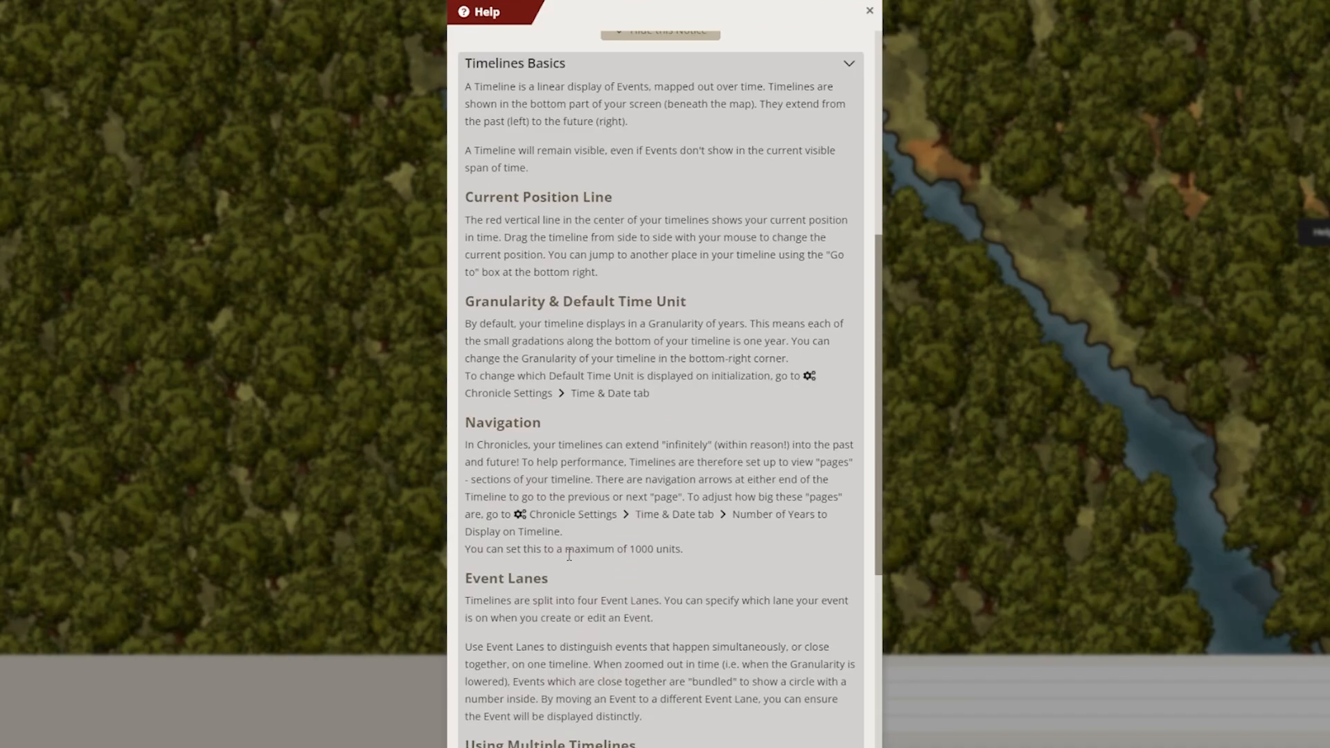
pyautogui.scroll(-5, 569, 554)
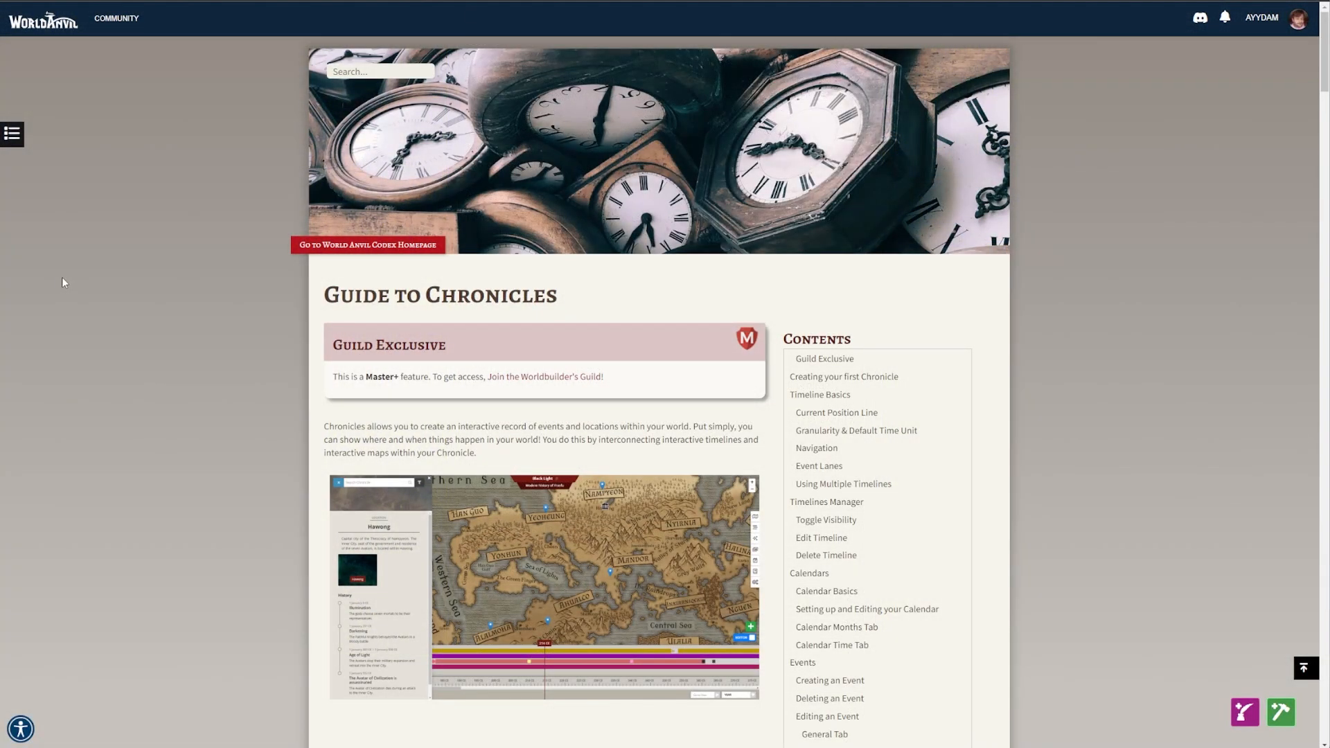
# Read through the Guide to Chronicles article, from its introduction to the section on using multiple timelines
pyautogui.scroll(-3, 61, 280)
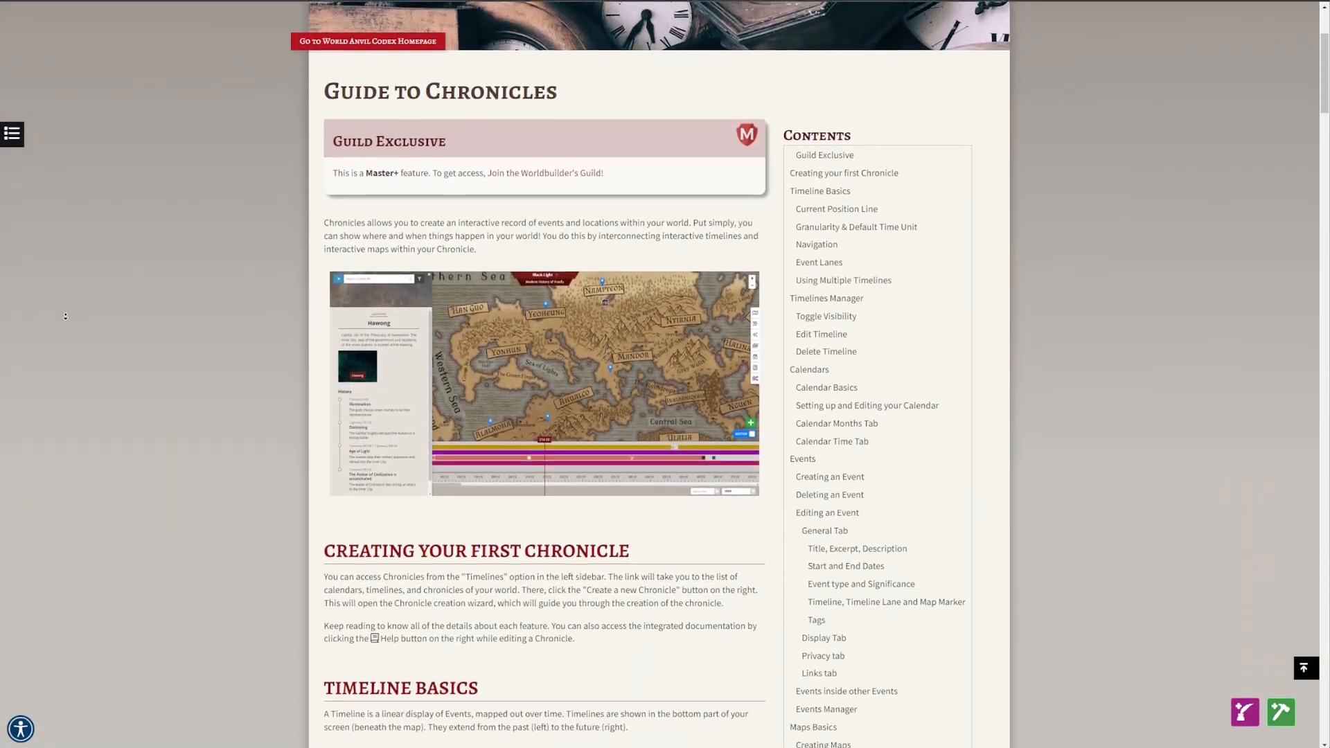
pyautogui.scroll(-5, 65, 317)
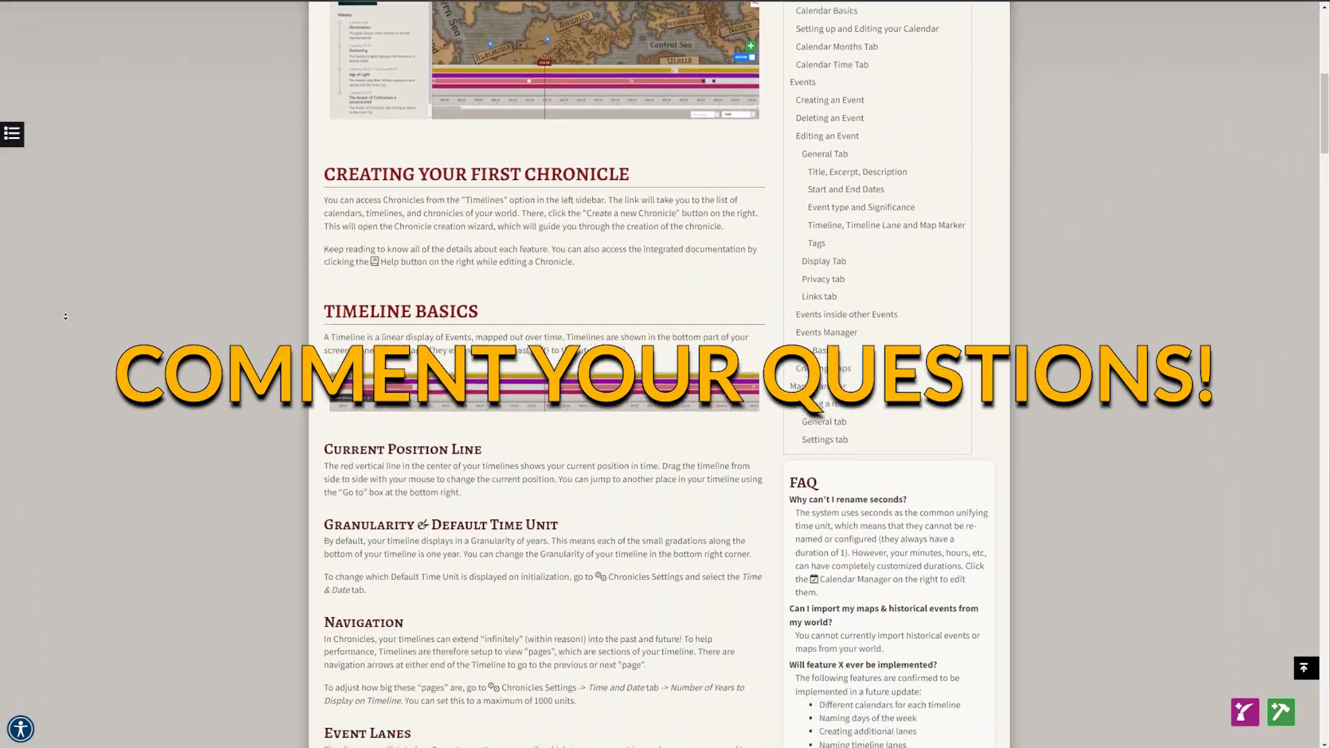
pyautogui.scroll(-5, 65, 317)
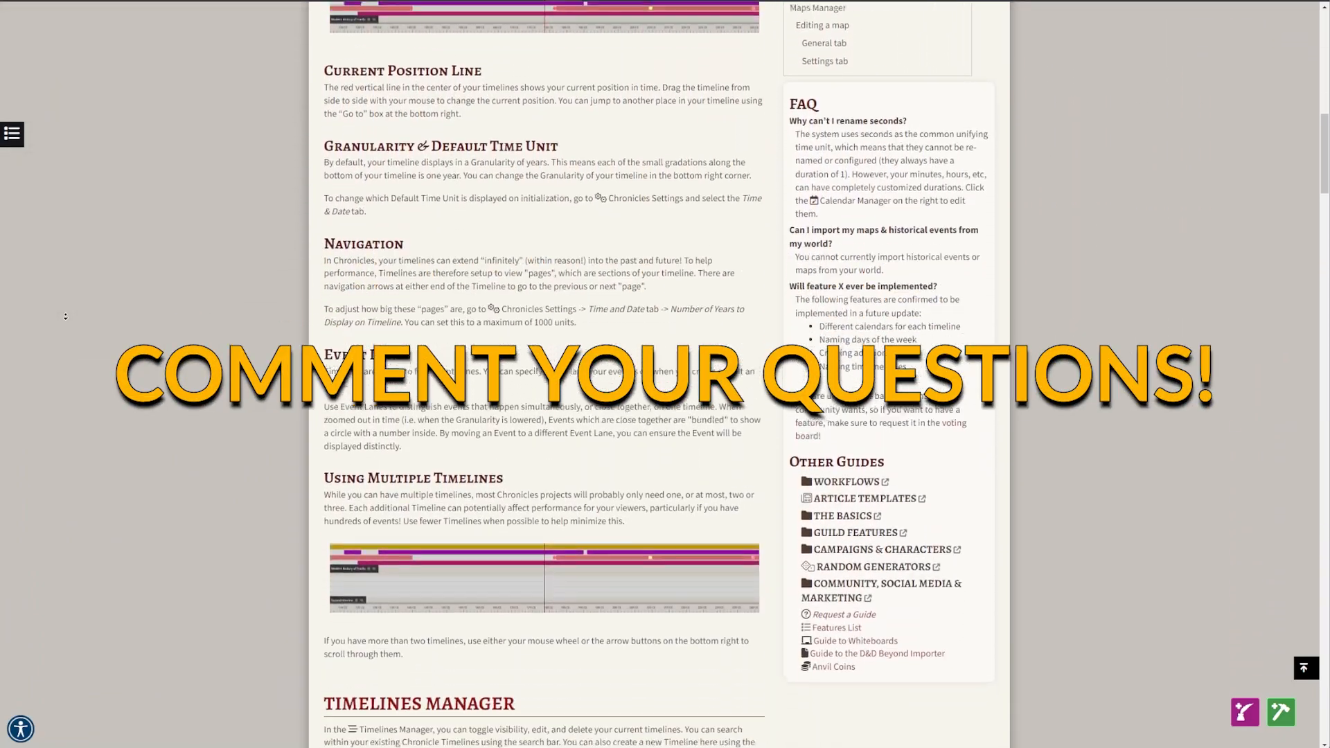